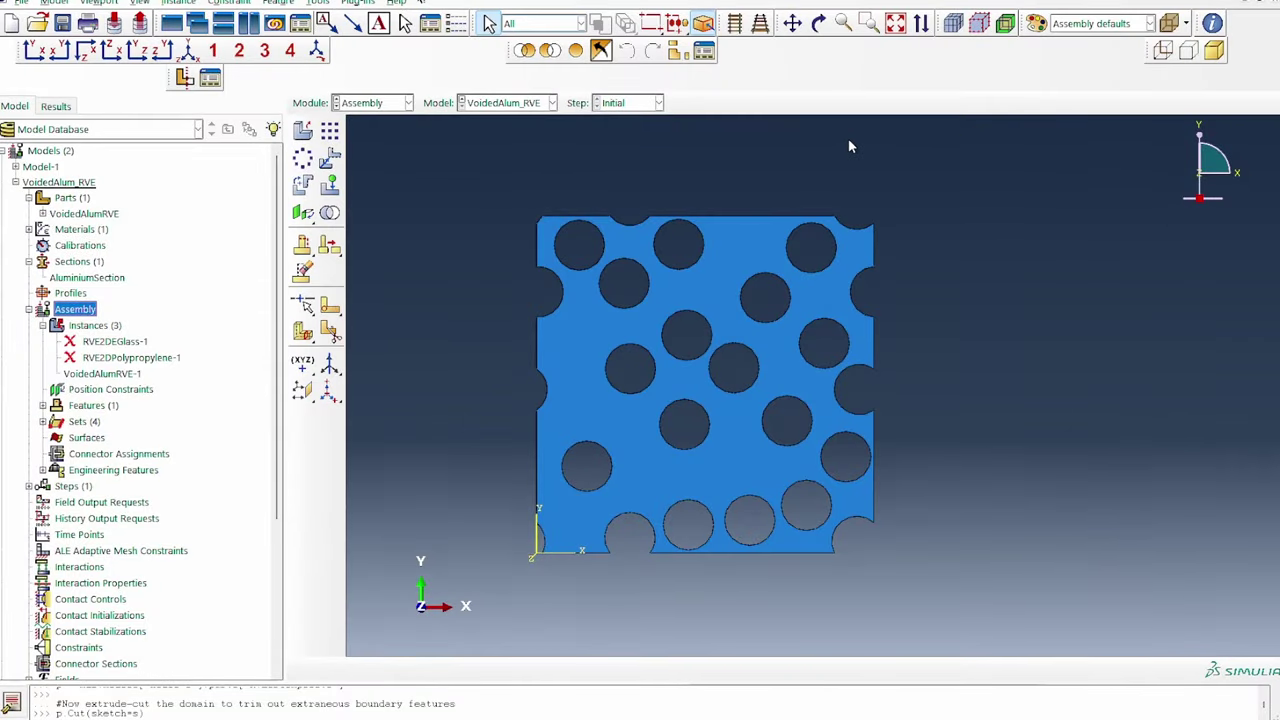
# - Create two assembly reference points at coordinates 100,0 and 0,100
pyautogui.click(320, 4)
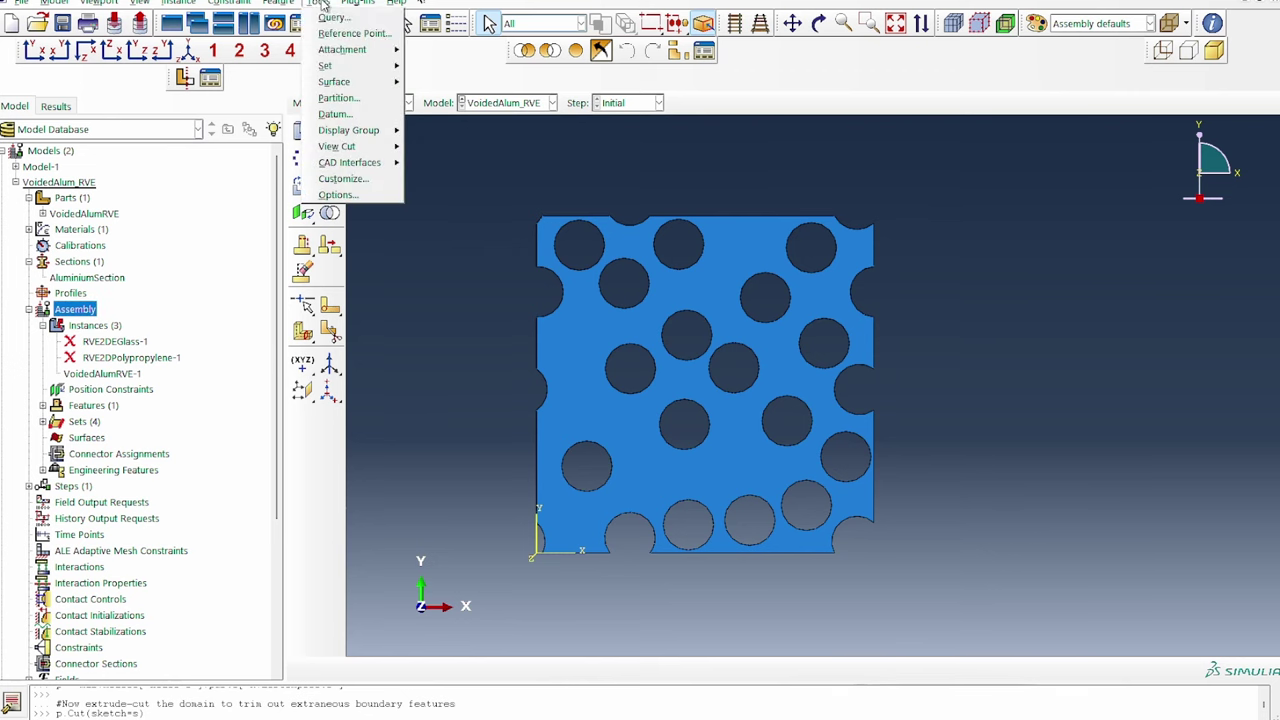
pyautogui.click(345, 29)
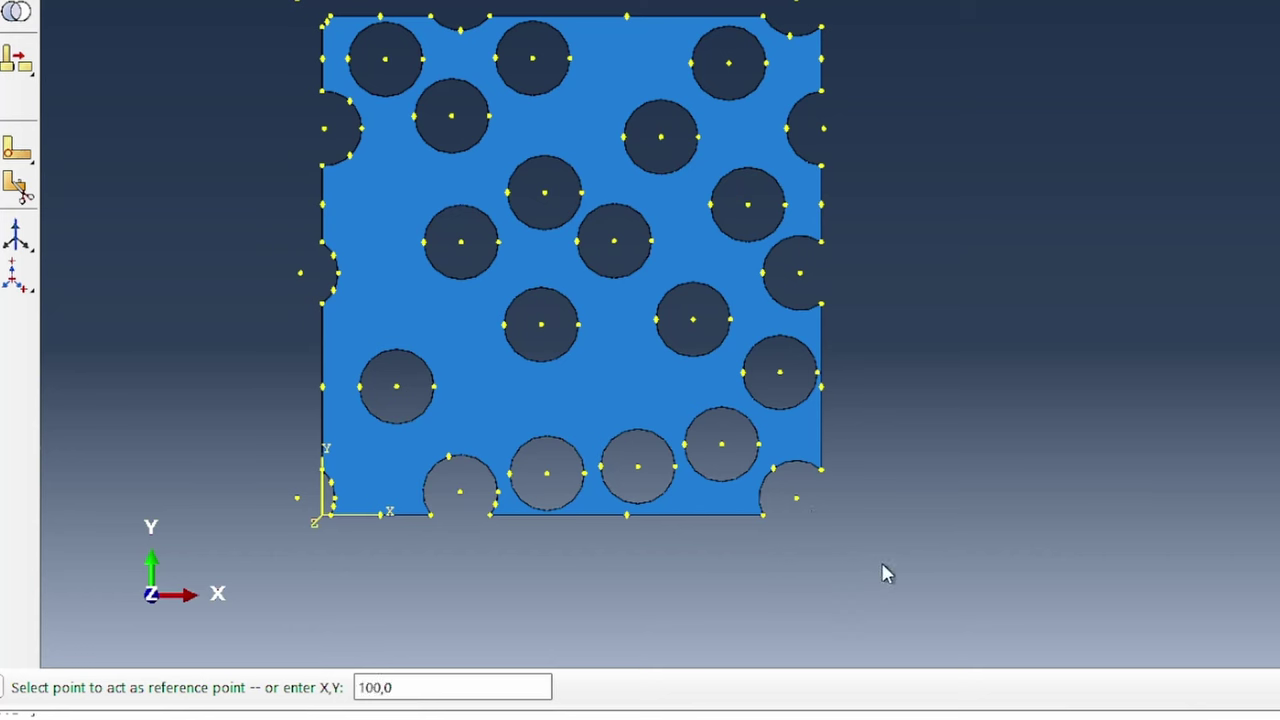
pyautogui.write('100,0')
pyautogui.press('Return')
pyautogui.write('0,100')
pyautogui.press('Return')
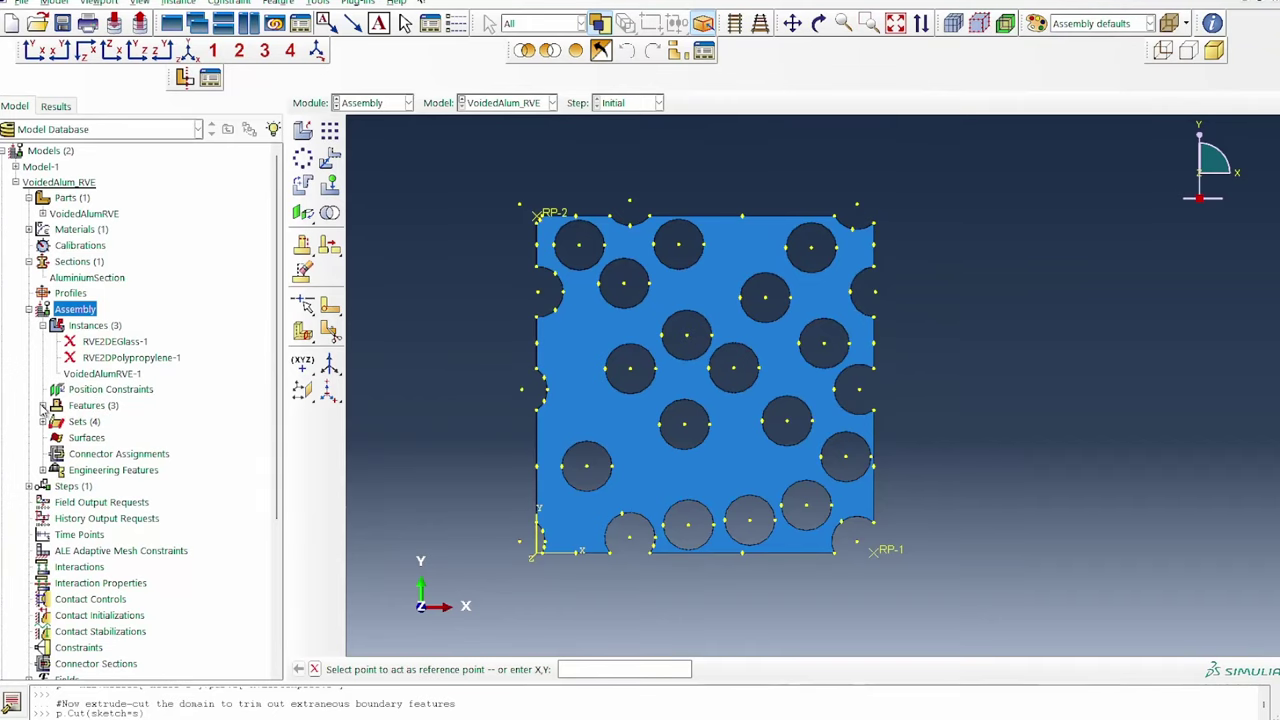
# - Rename the reference point RP-1 in the assembly features to XRP
pyautogui.click(42, 405)
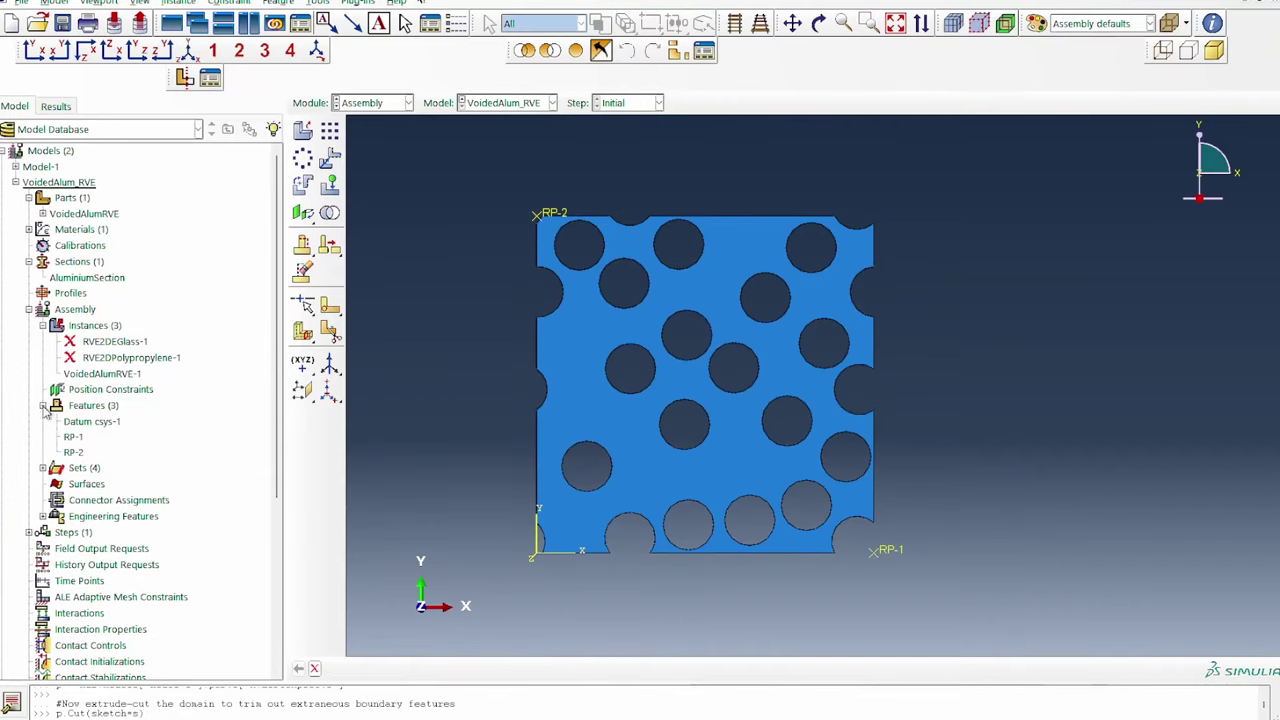
pyautogui.rightClick(76, 438)
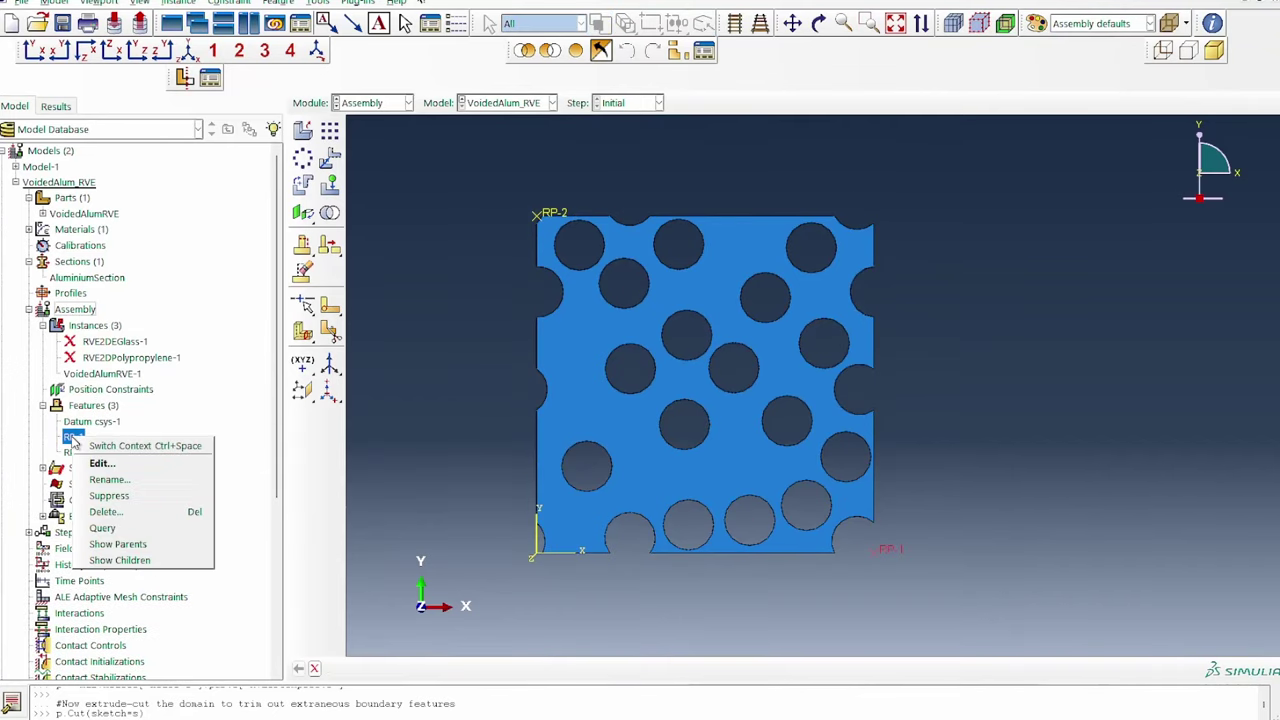
pyautogui.click(109, 479)
pyautogui.write('x')
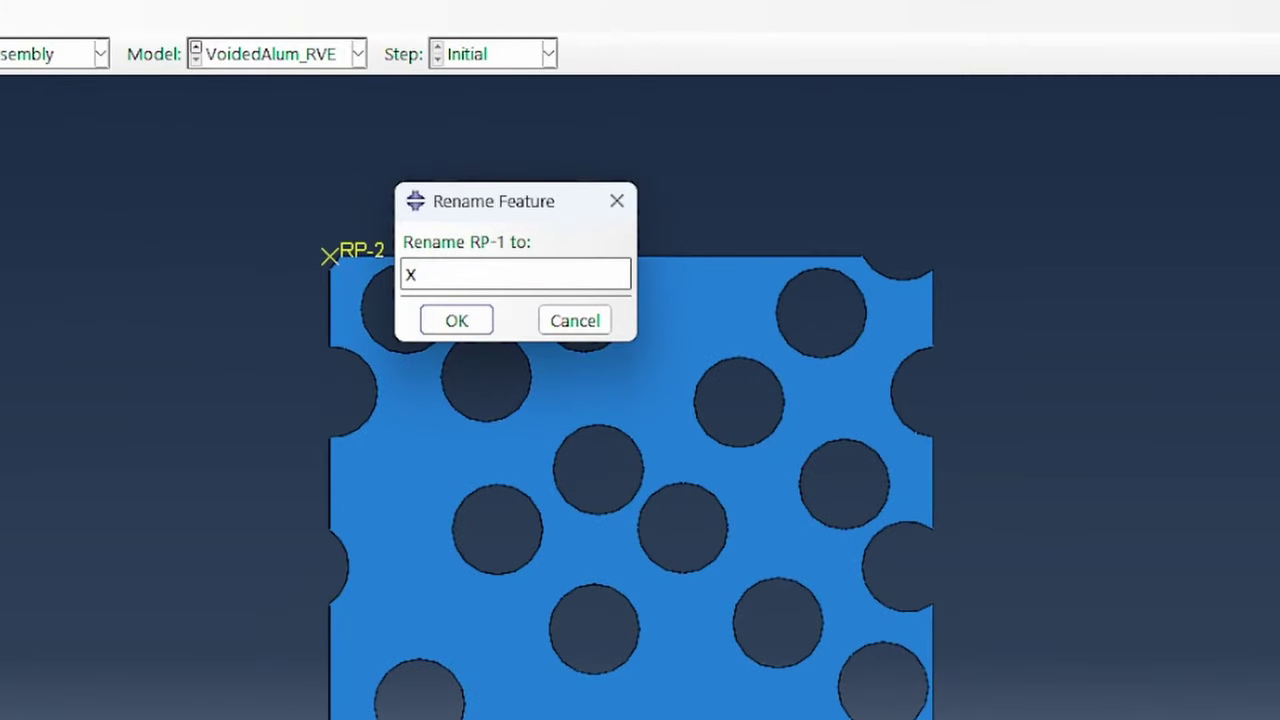
pyautogui.click(456, 320)
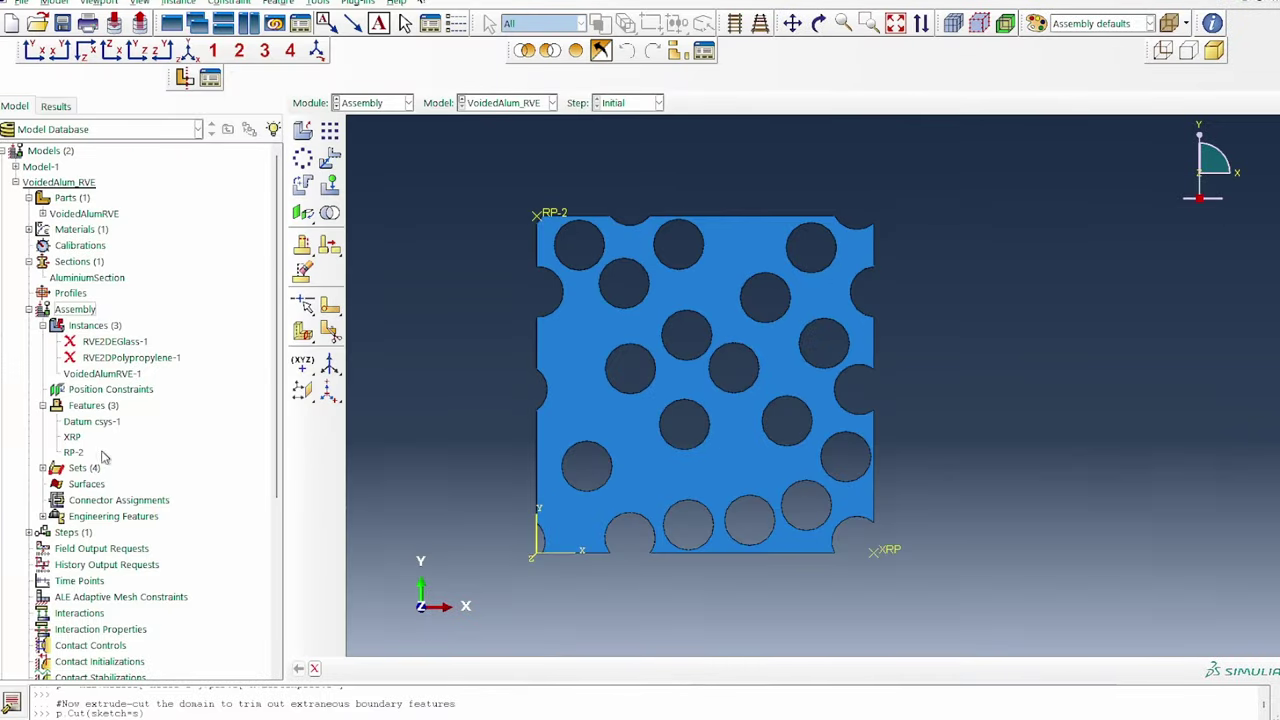
# - Rename the reference point RP-2 in the assembly features to YRP
pyautogui.rightClick(80, 454)
pyautogui.click(116, 494)
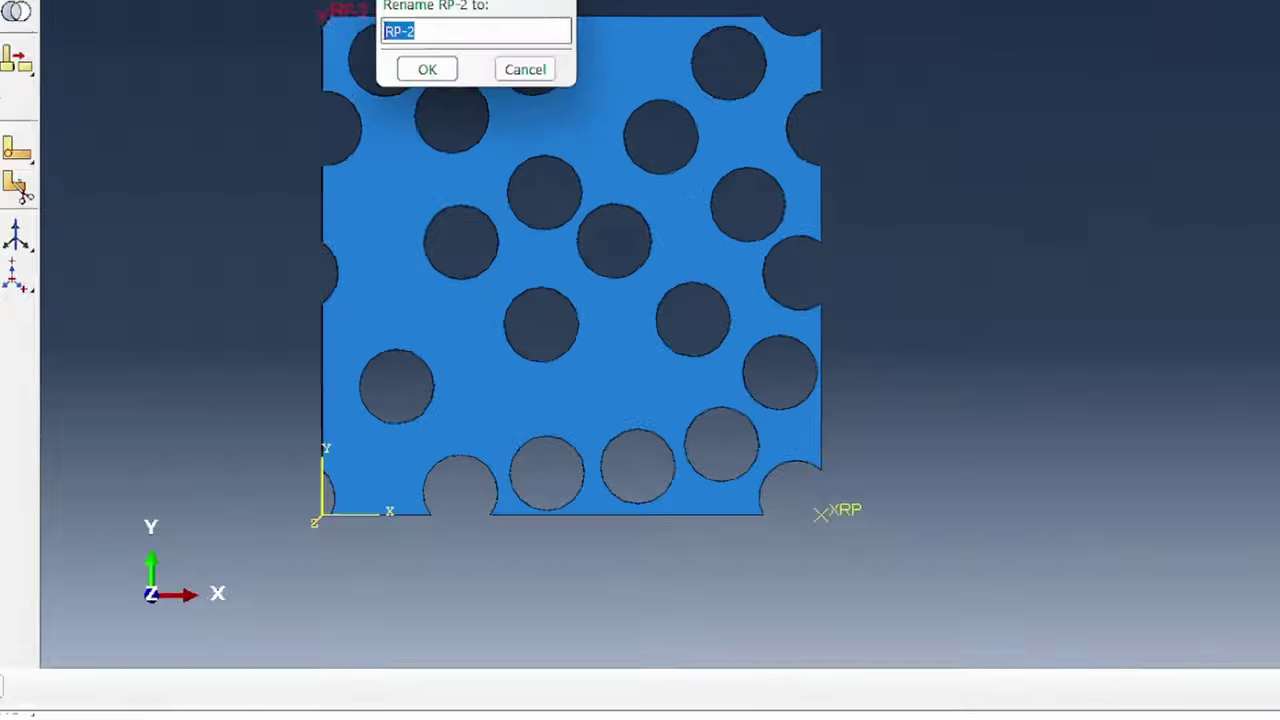
pyautogui.write('yRP')
pyautogui.click(456, 320)
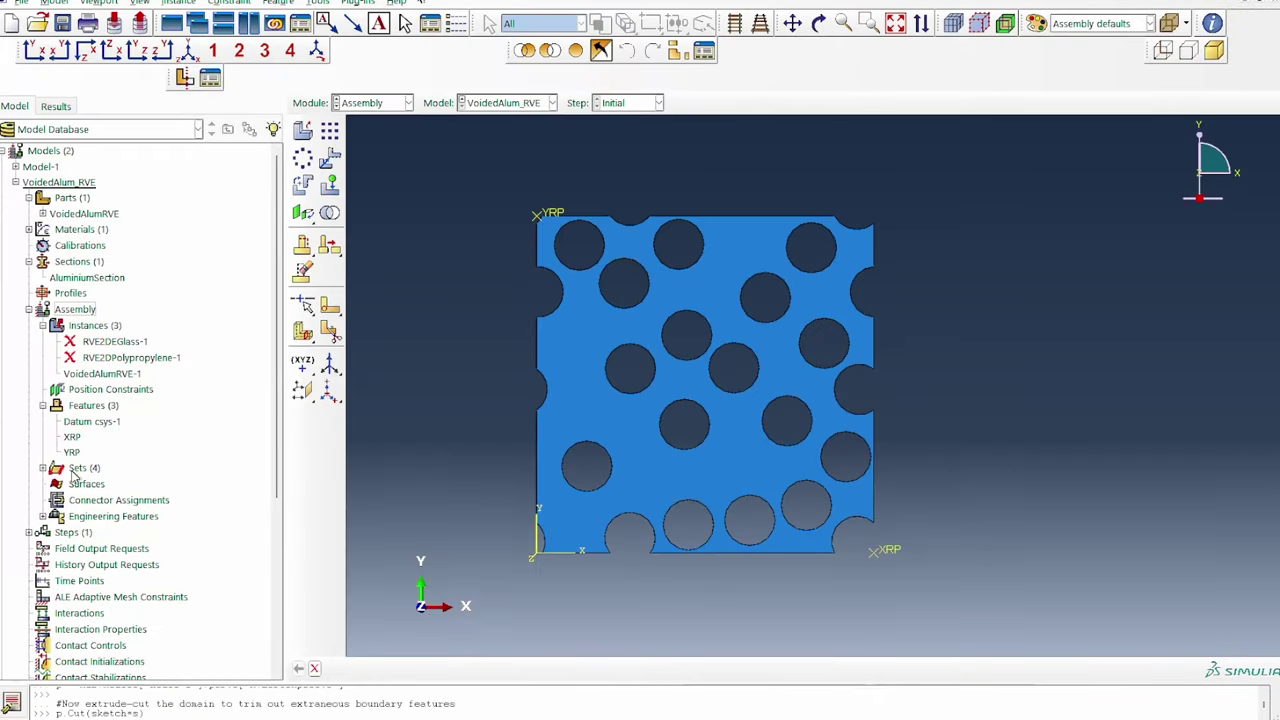
# - Create an assembly geometry set named XRPSet containing the XRP reference point
pyautogui.doubleClick(78, 469)
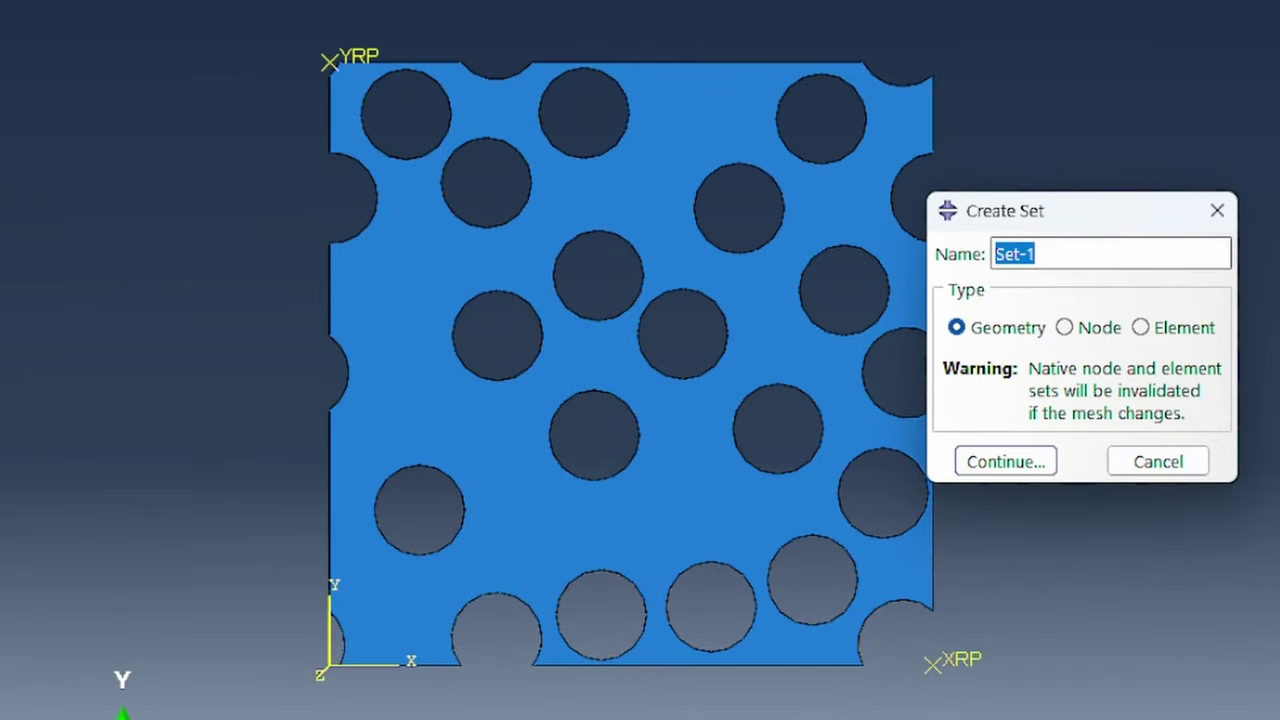
pyautogui.write('XRP')
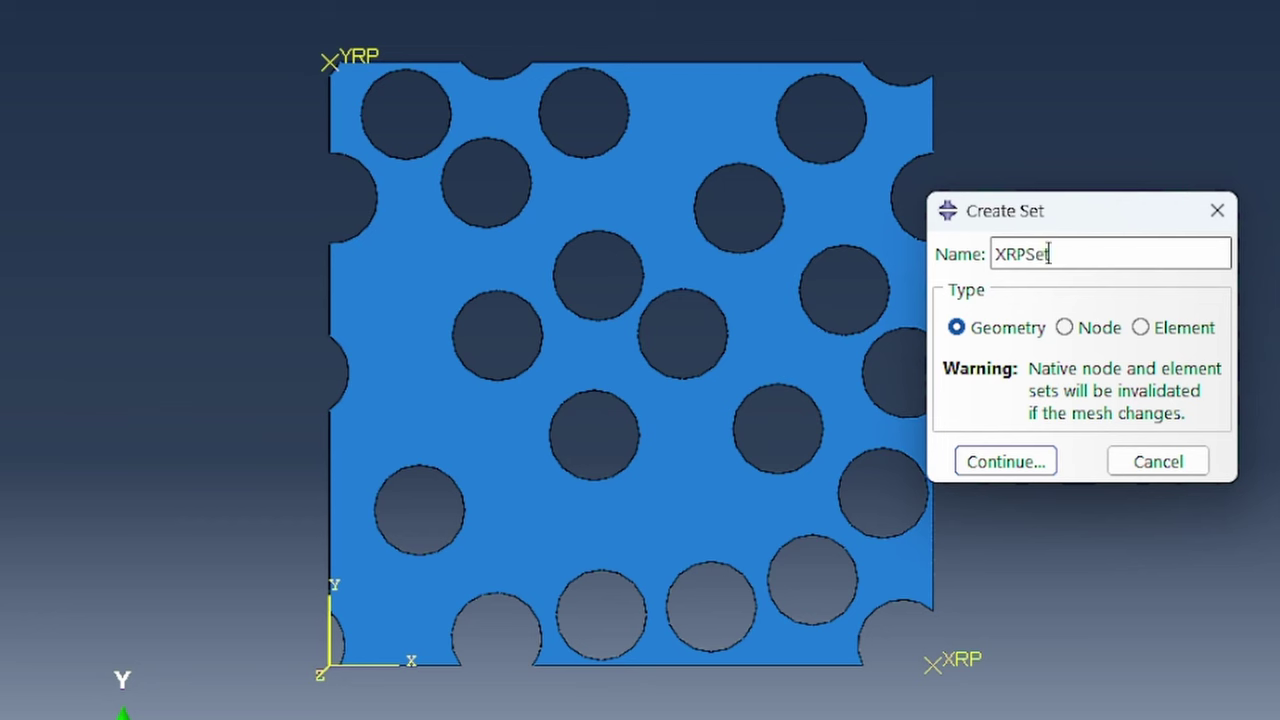
pyautogui.press('Return')
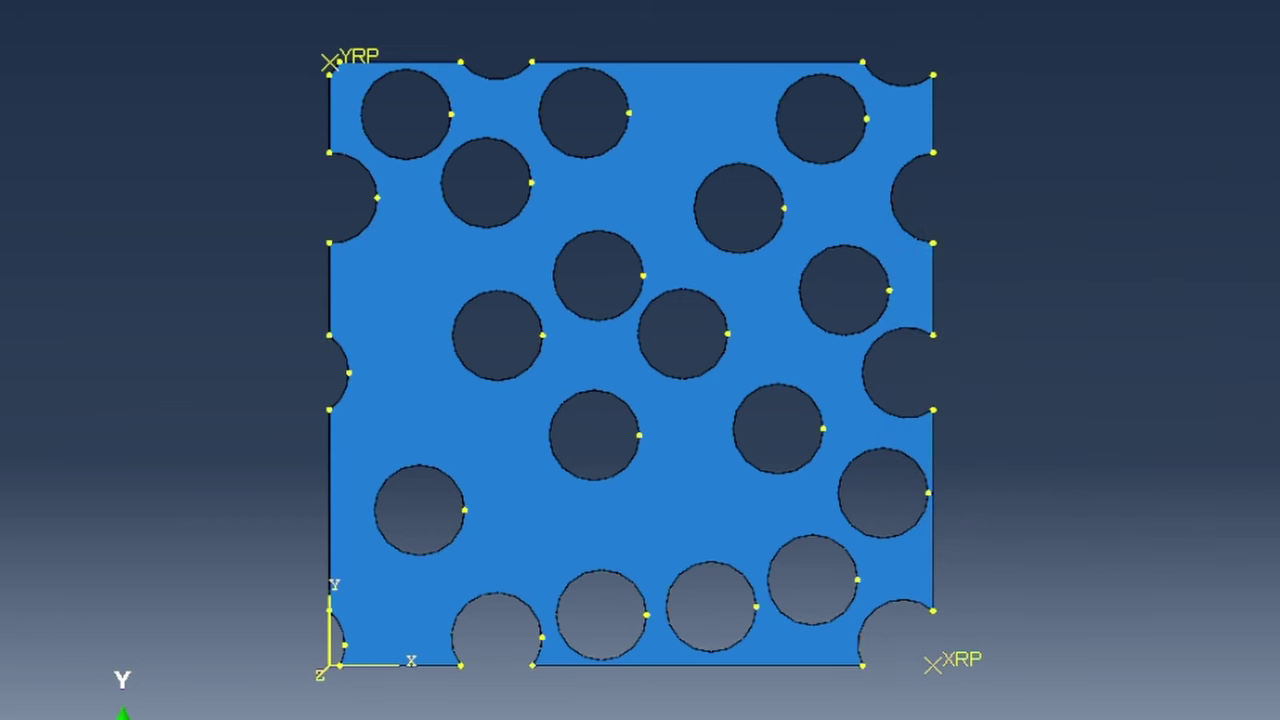
pyautogui.click(957, 672)
pyautogui.click(477, 675)
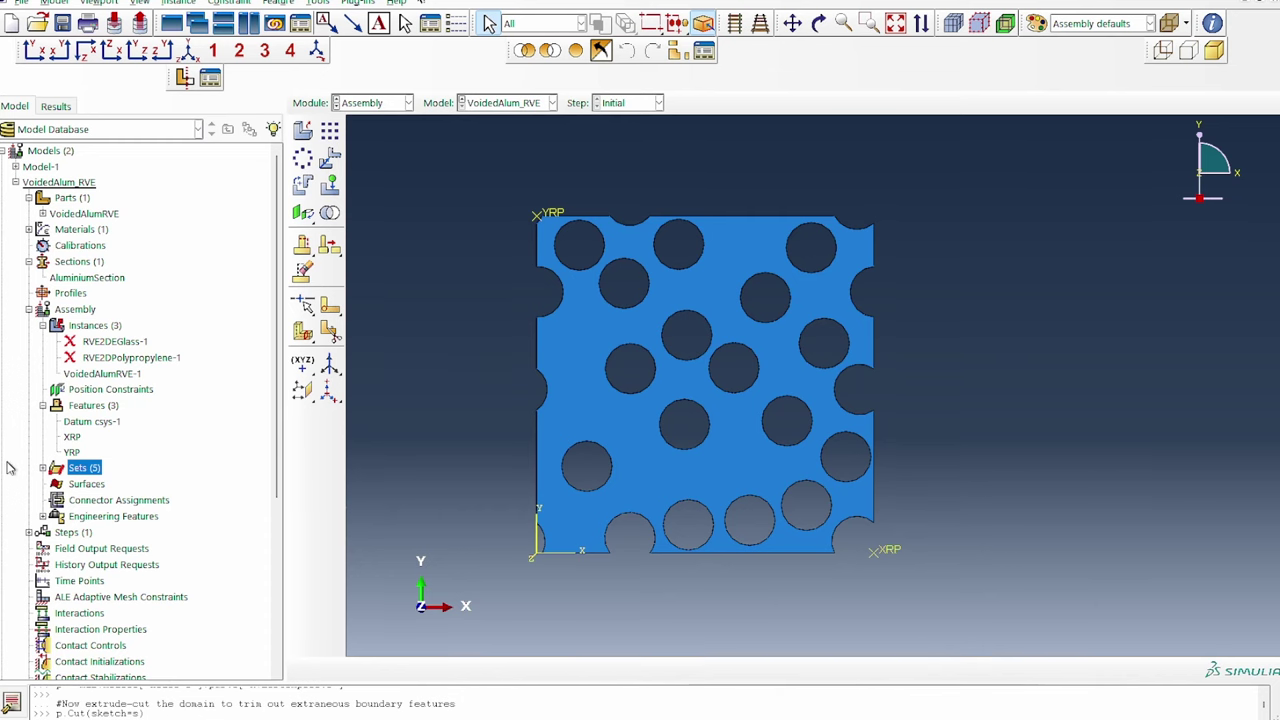
# - Create an assembly geometry set named YRPSet containing the YRP reference point
pyautogui.doubleClick(78, 469)
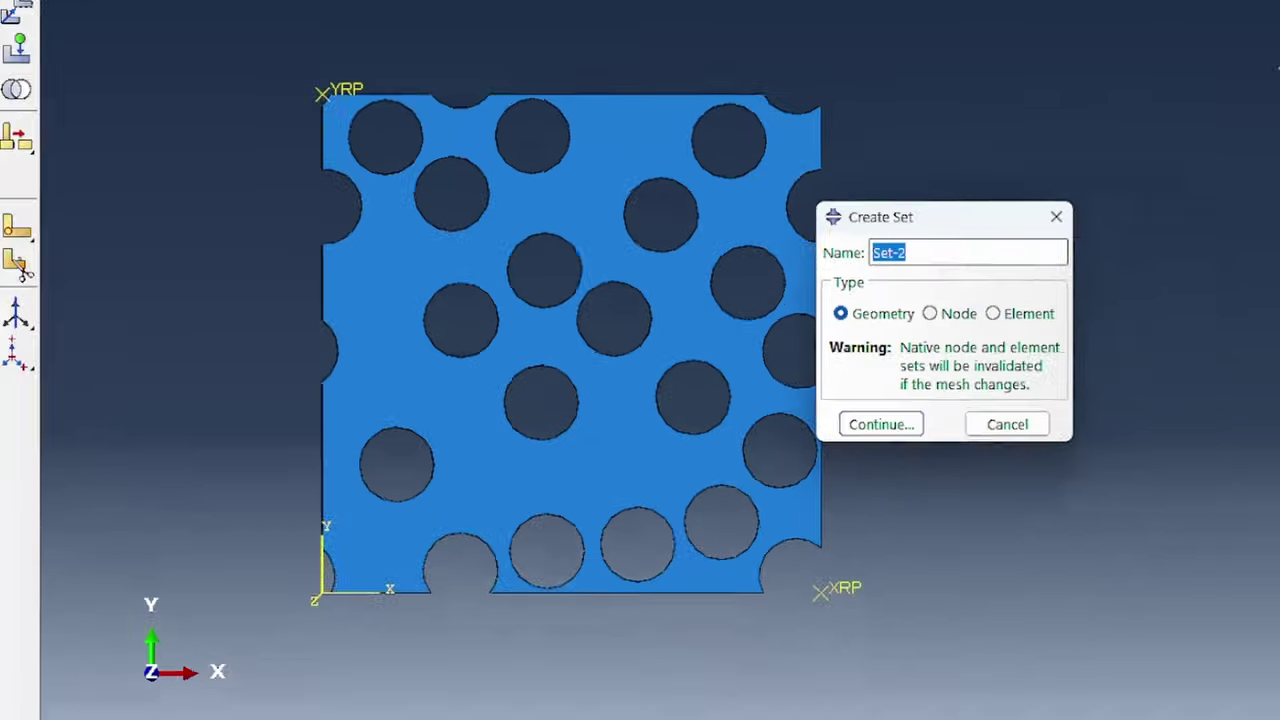
pyautogui.write('YRP')
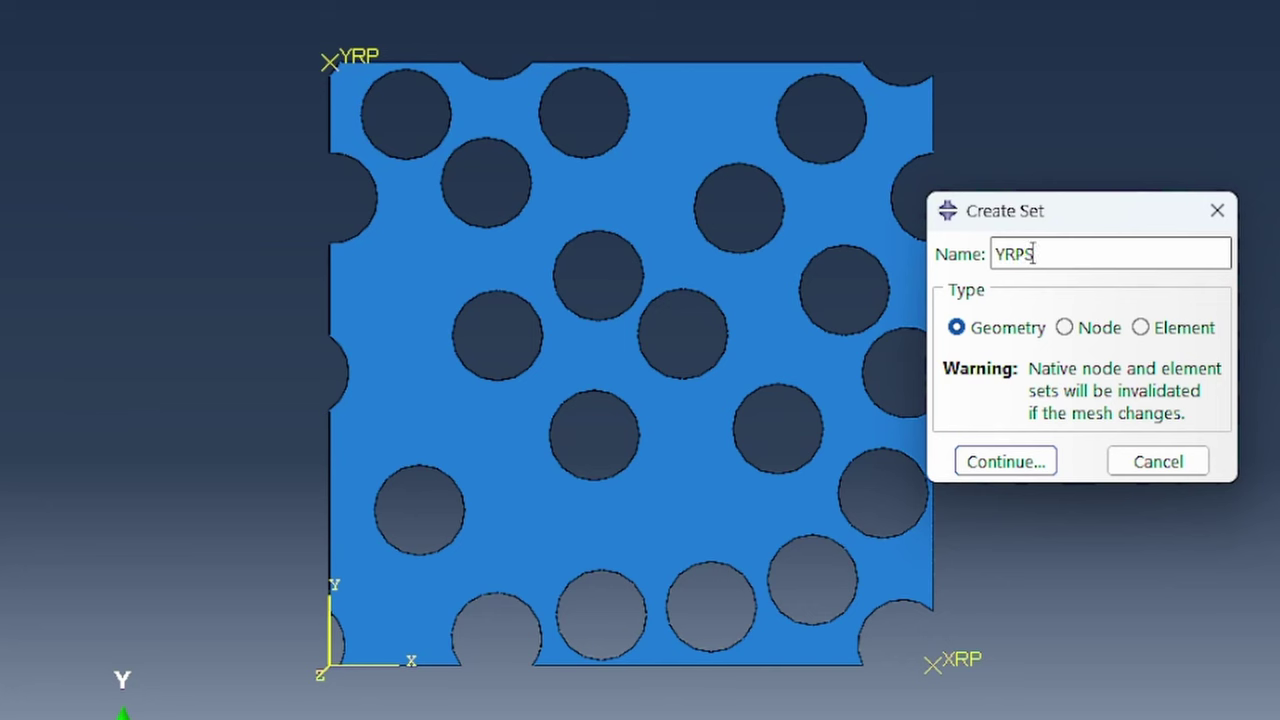
pyautogui.press('Return')
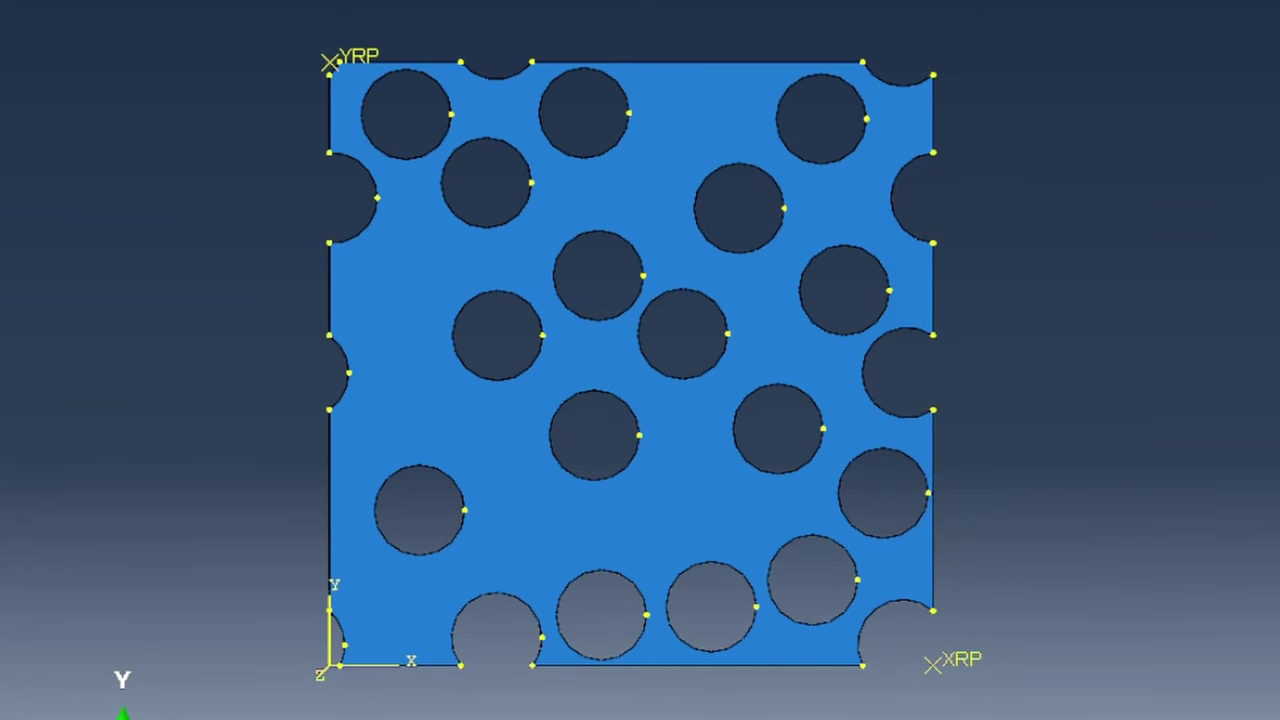
pyautogui.click(368, 61)
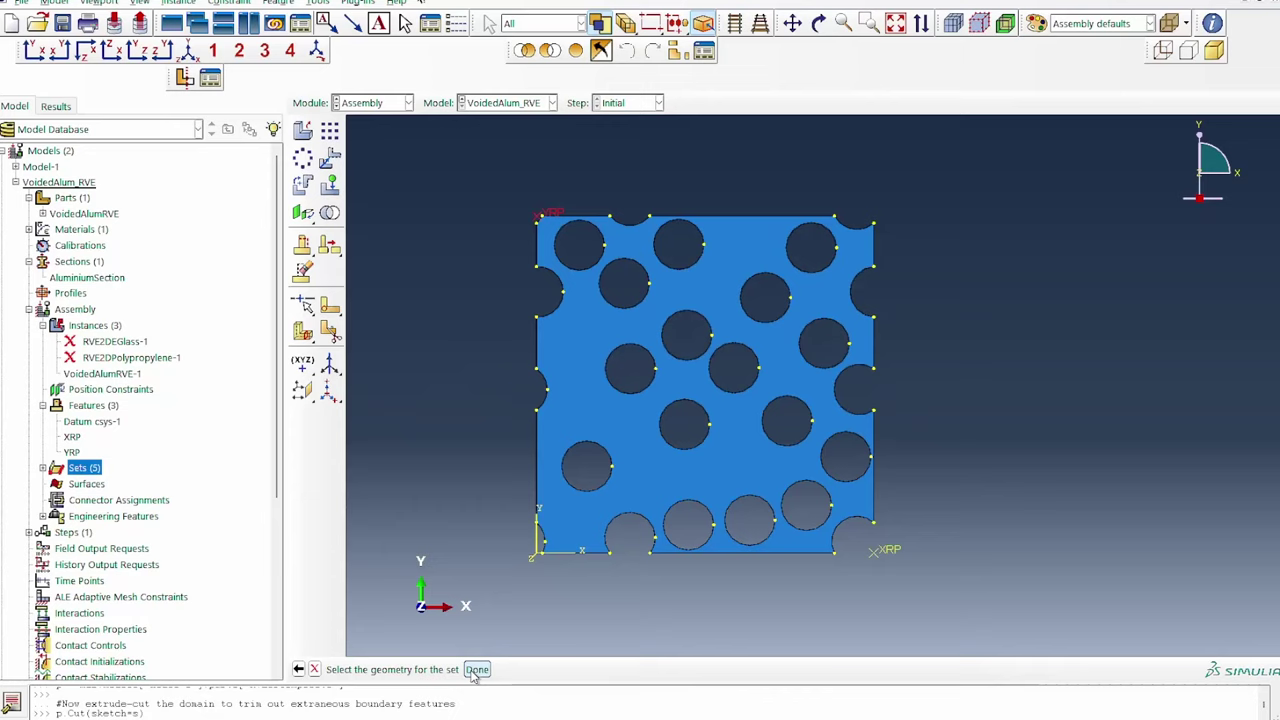
pyautogui.click(476, 670)
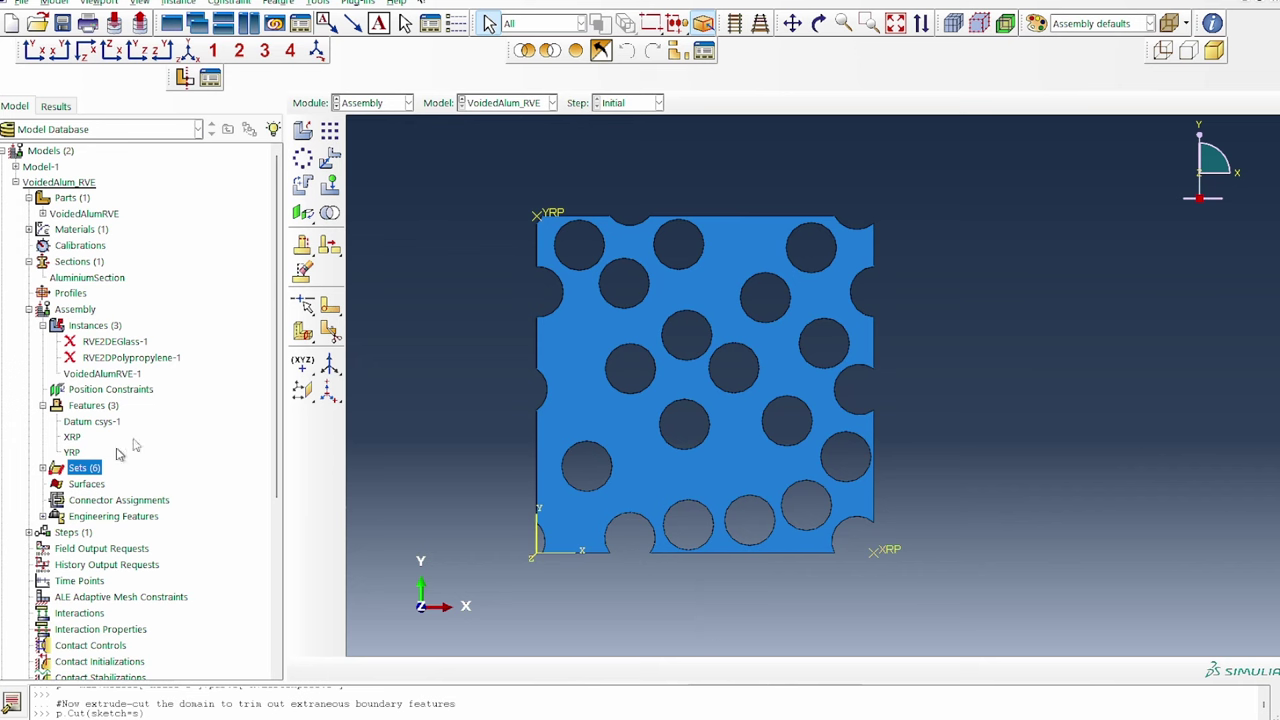
# - Create a Static, General analysis step named loadingStep after the Initial step, keeping its default settings
pyautogui.click(42, 325)
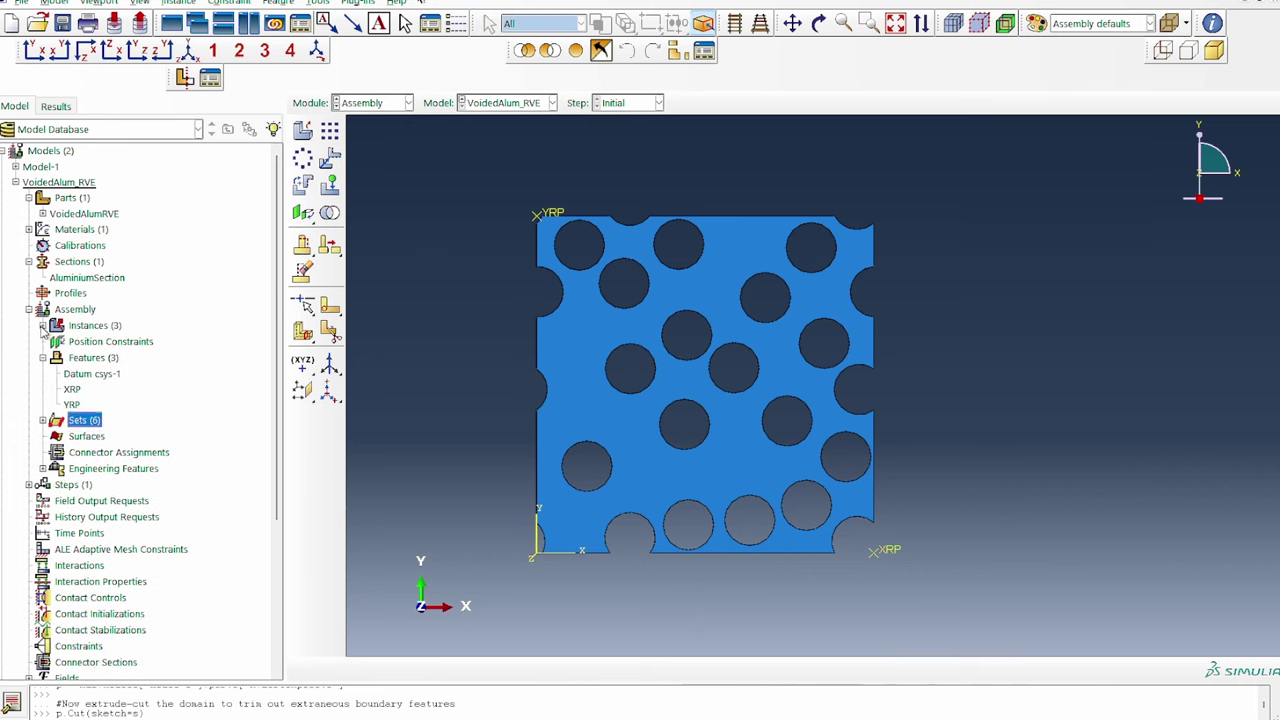
pyautogui.click(29, 309)
pyautogui.doubleClick(80, 327)
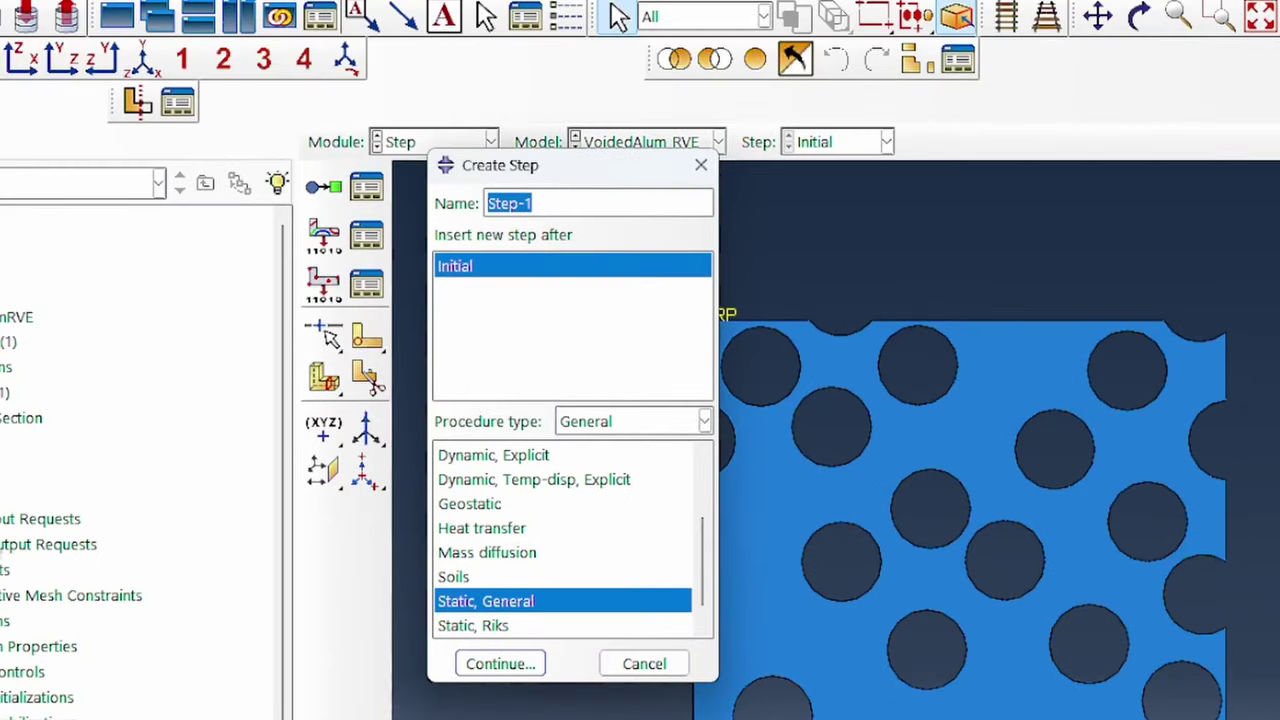
pyautogui.write('loadingStep')
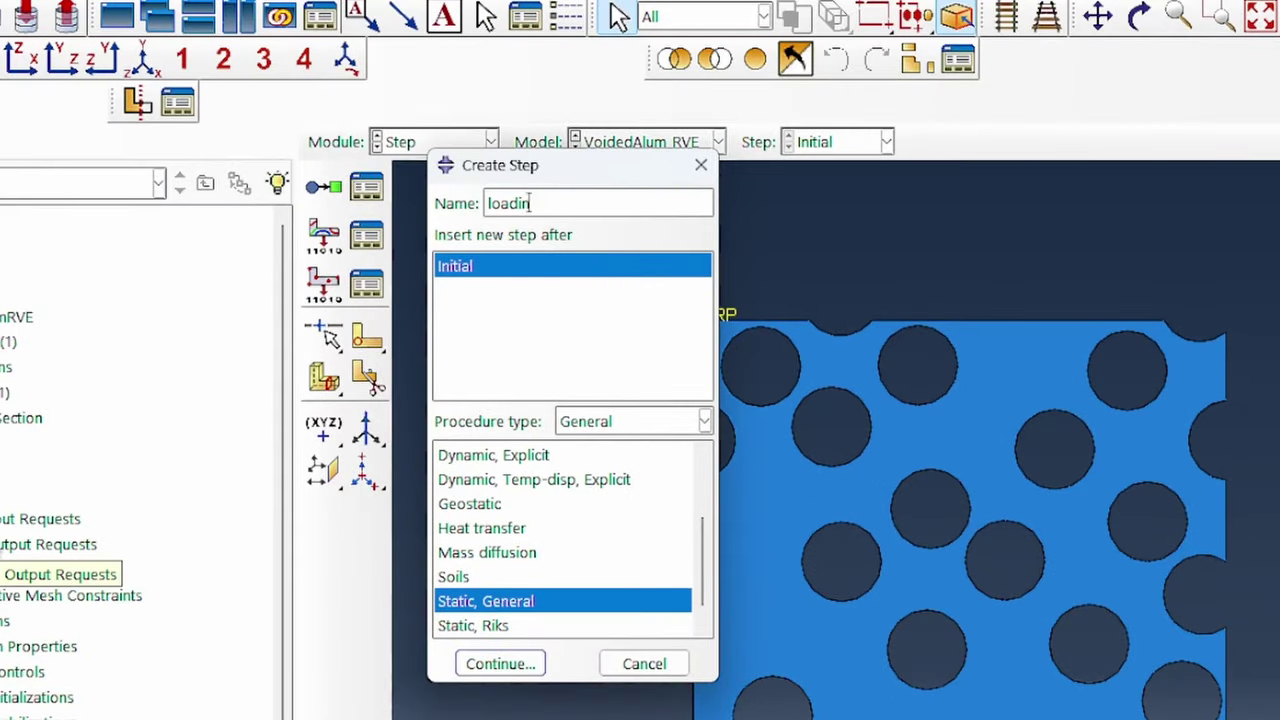
pyautogui.click(500, 663)
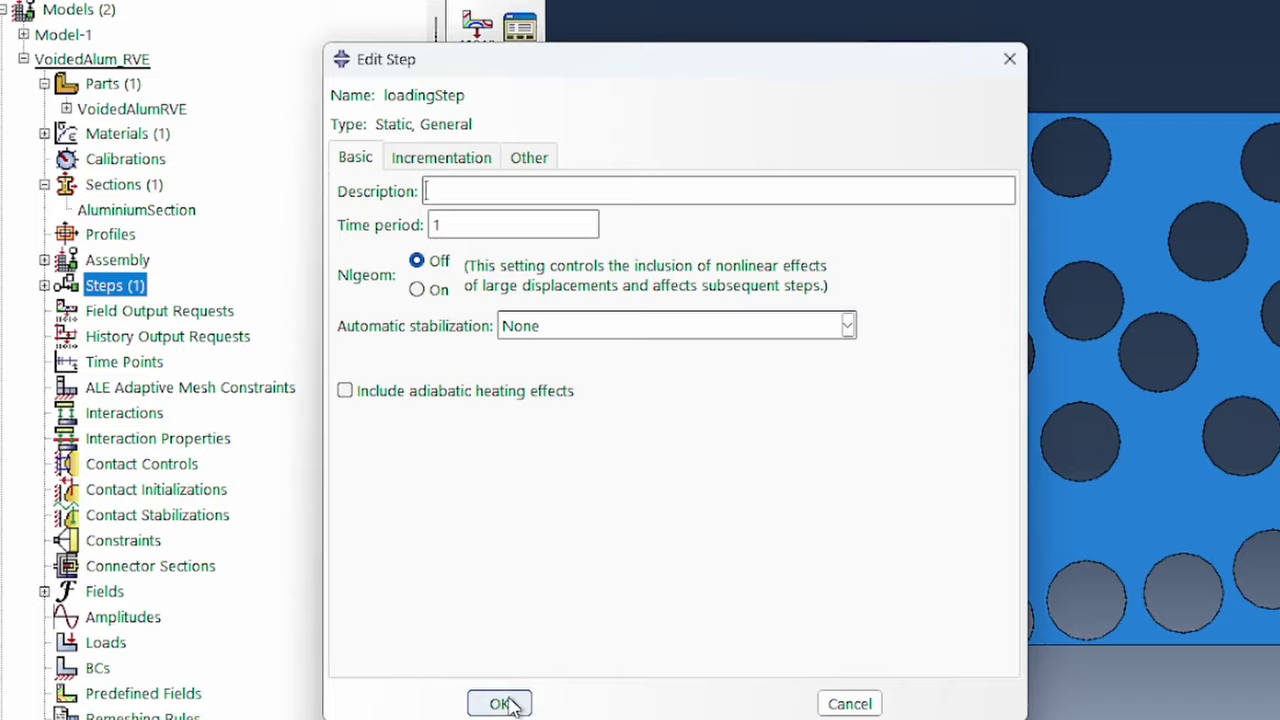
pyautogui.click(499, 703)
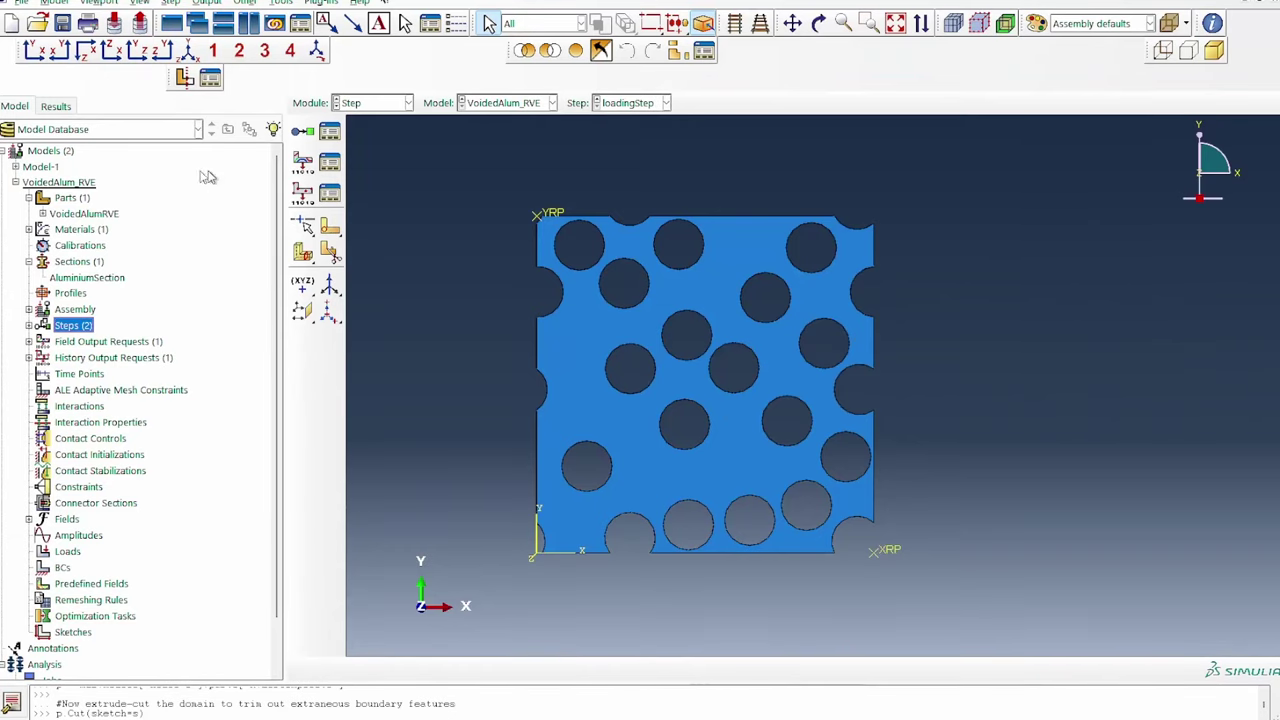
# - Create a history output request named XHO in loadingStep for the set XRPSet with output variables RF1 and U1
pyautogui.doubleClick(113, 357)
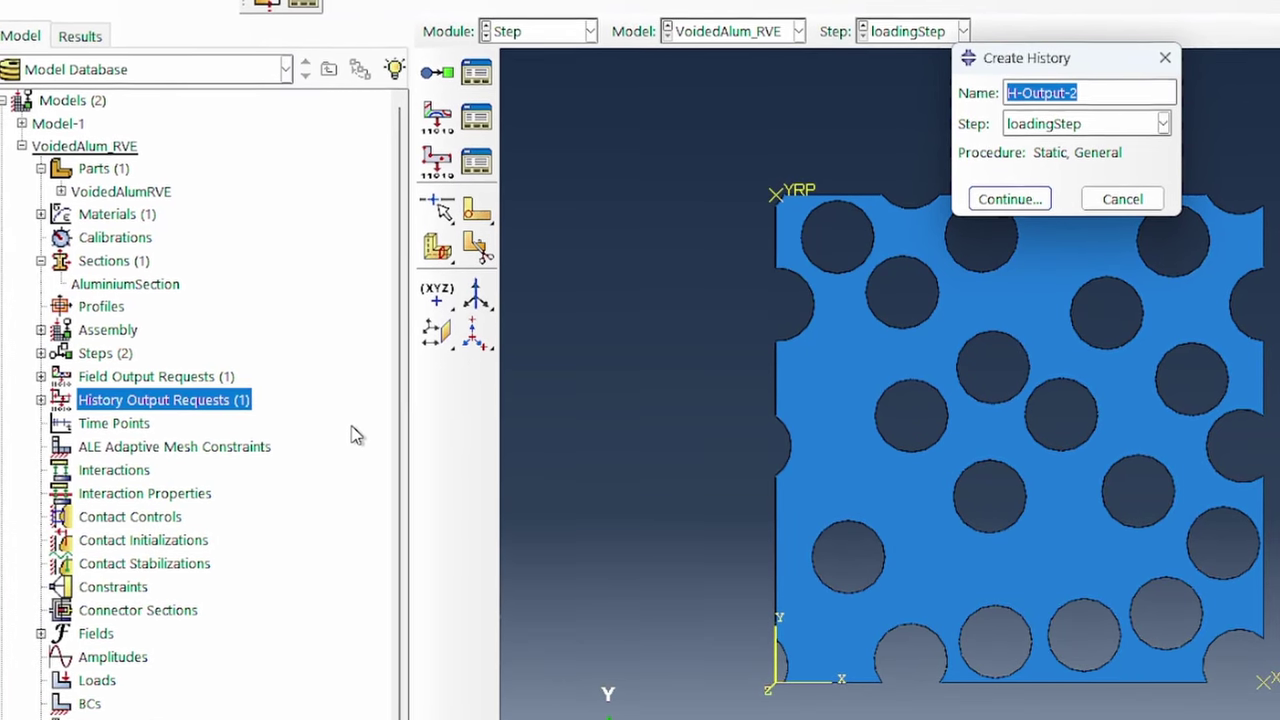
pyautogui.write('XHO')
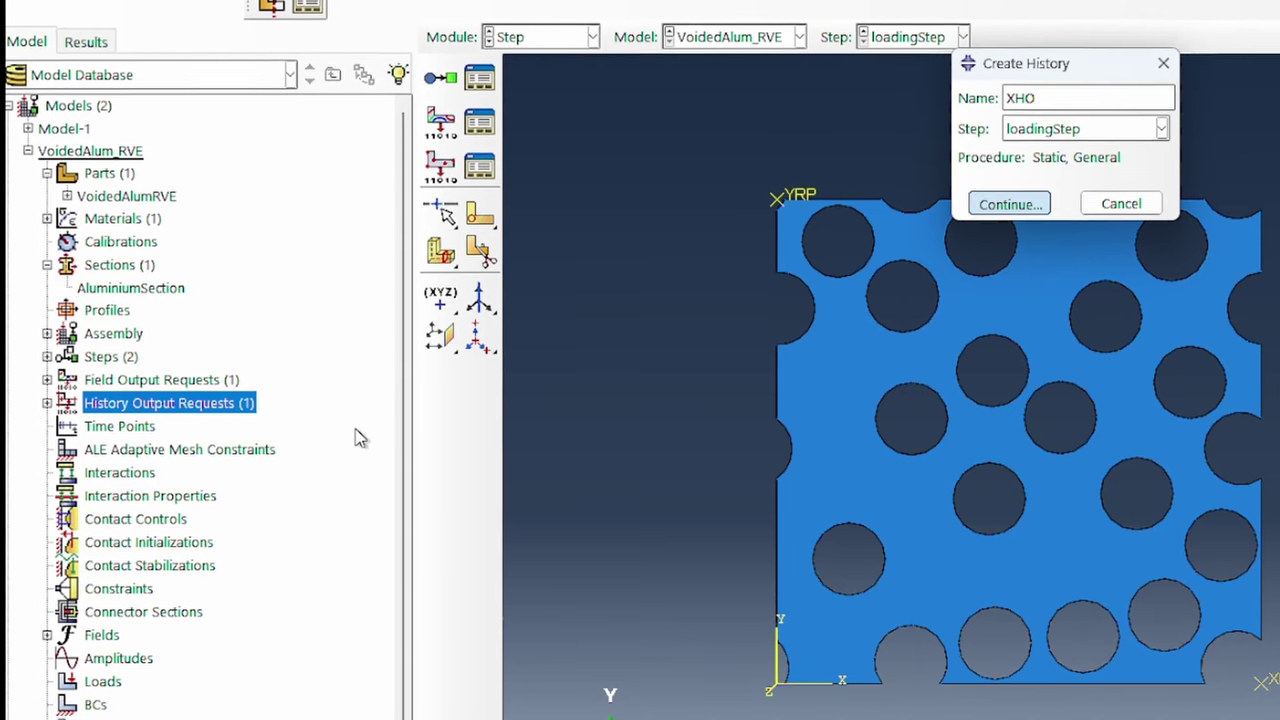
pyautogui.press('Return')
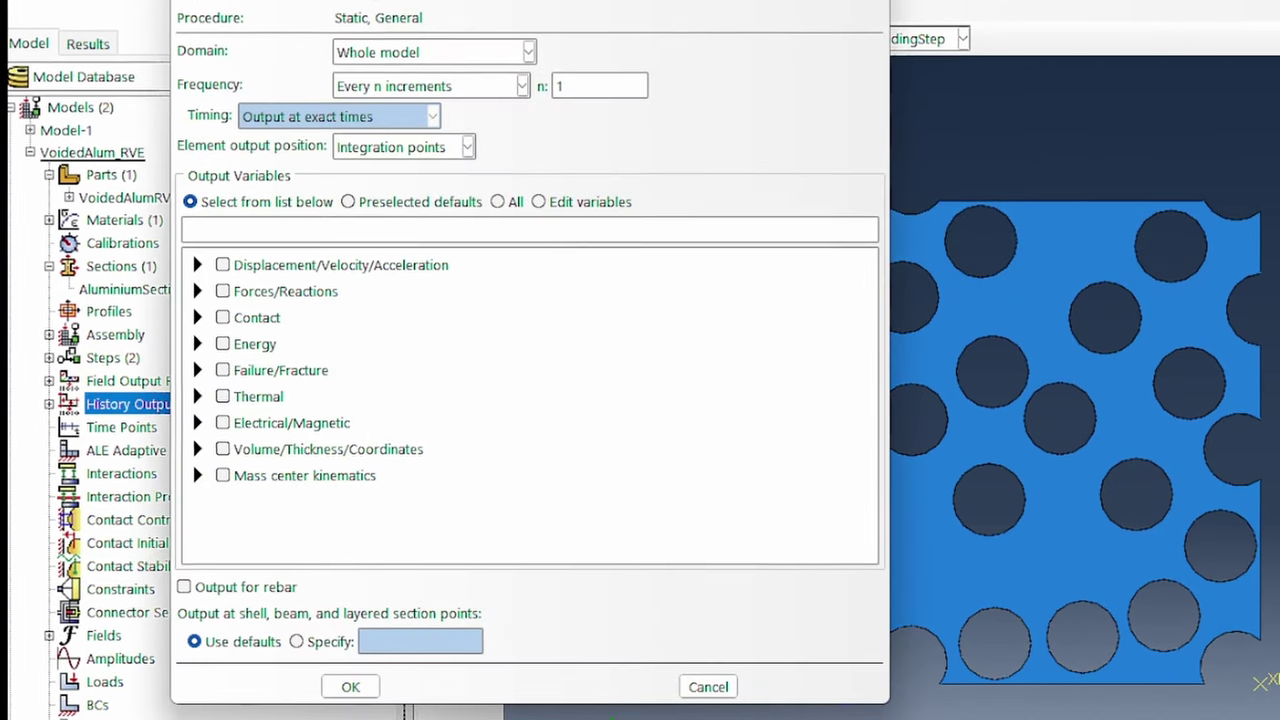
pyautogui.click(416, 58)
pyautogui.click(415, 101)
pyautogui.click(634, 54)
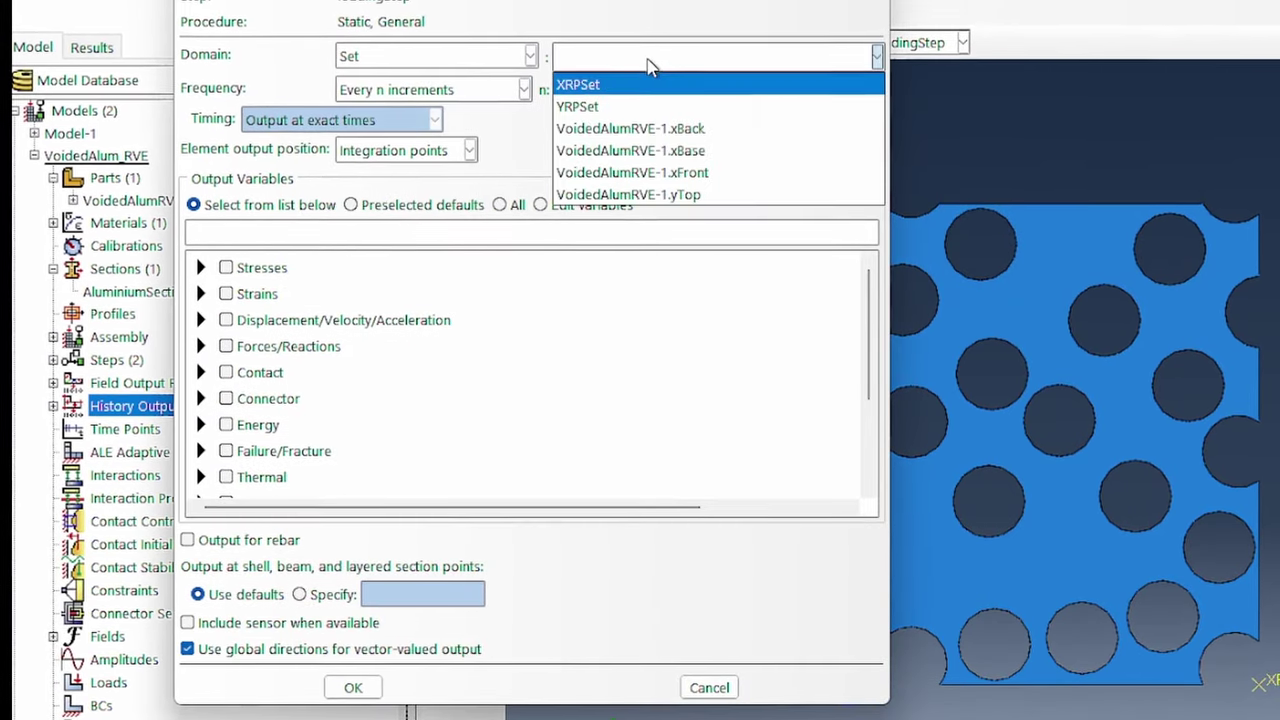
pyautogui.click(636, 87)
pyautogui.click(386, 232)
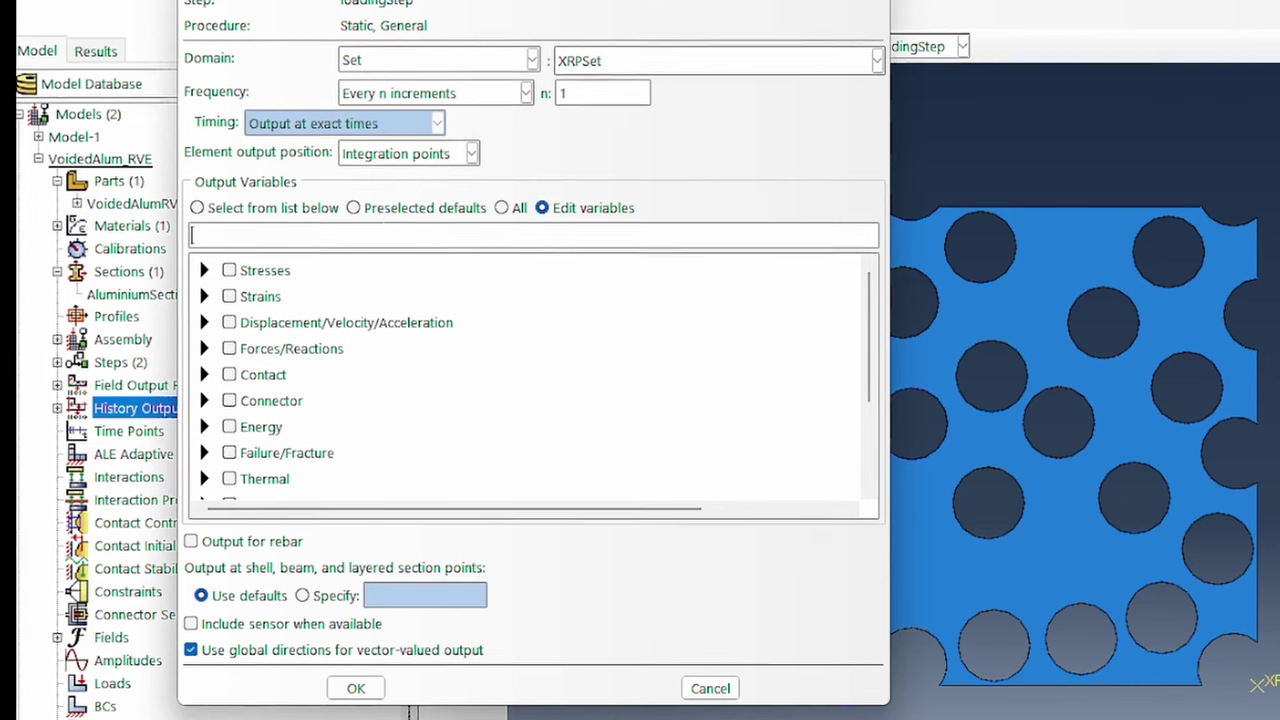
pyautogui.write('RF1, U1')
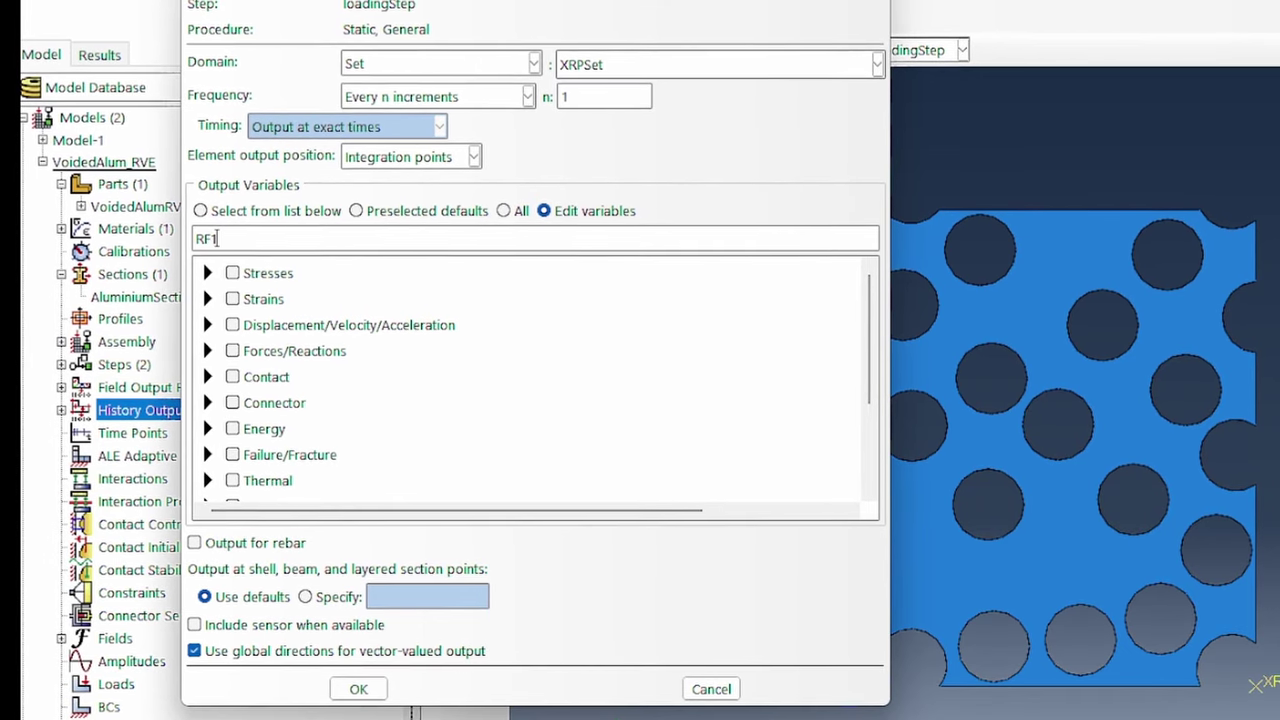
pyautogui.click(360, 689)
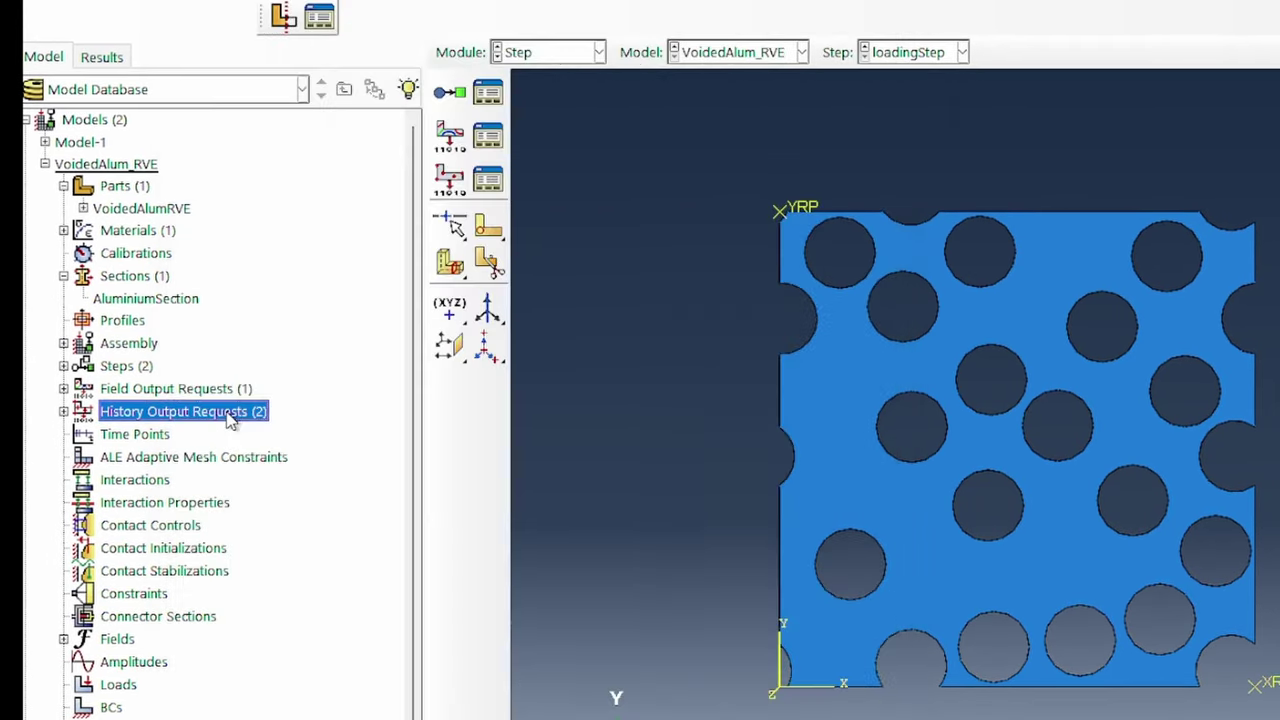
# - Create another history output request in loadingStep for the set YRPSet with output variables RF2 and U2
pyautogui.doubleClick(227, 412)
pyautogui.write('y')
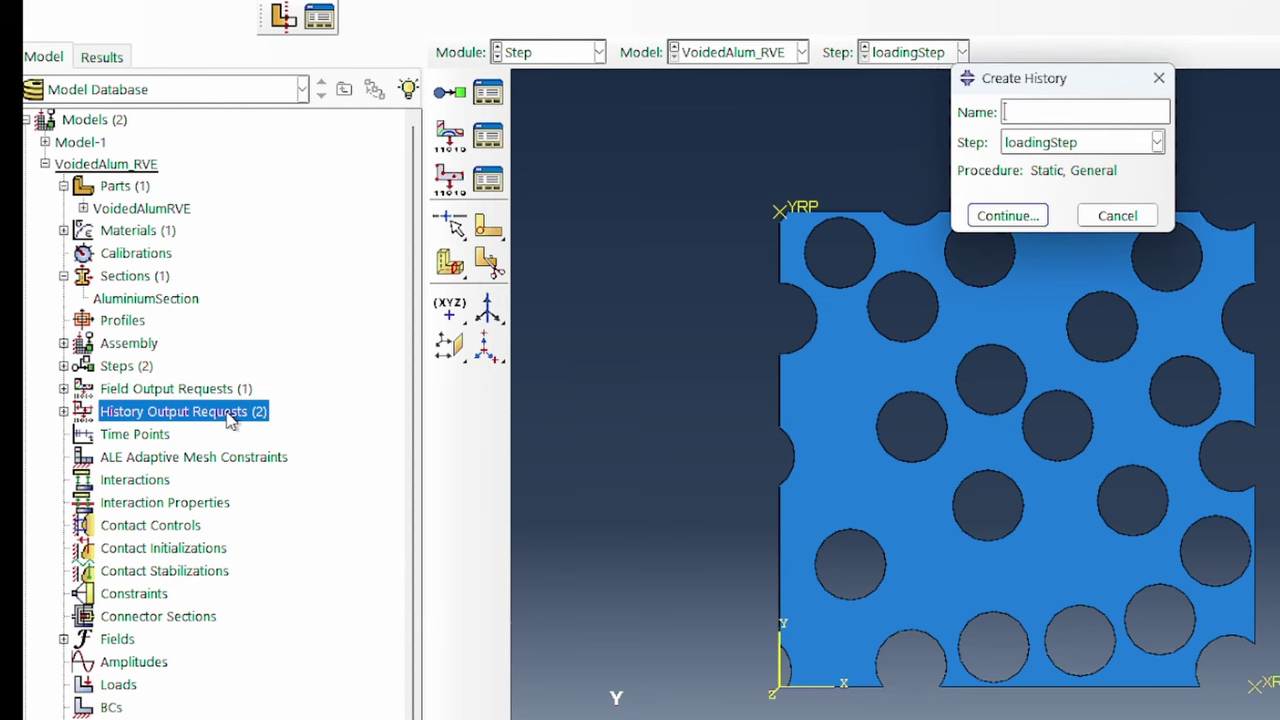
pyautogui.press('Return')
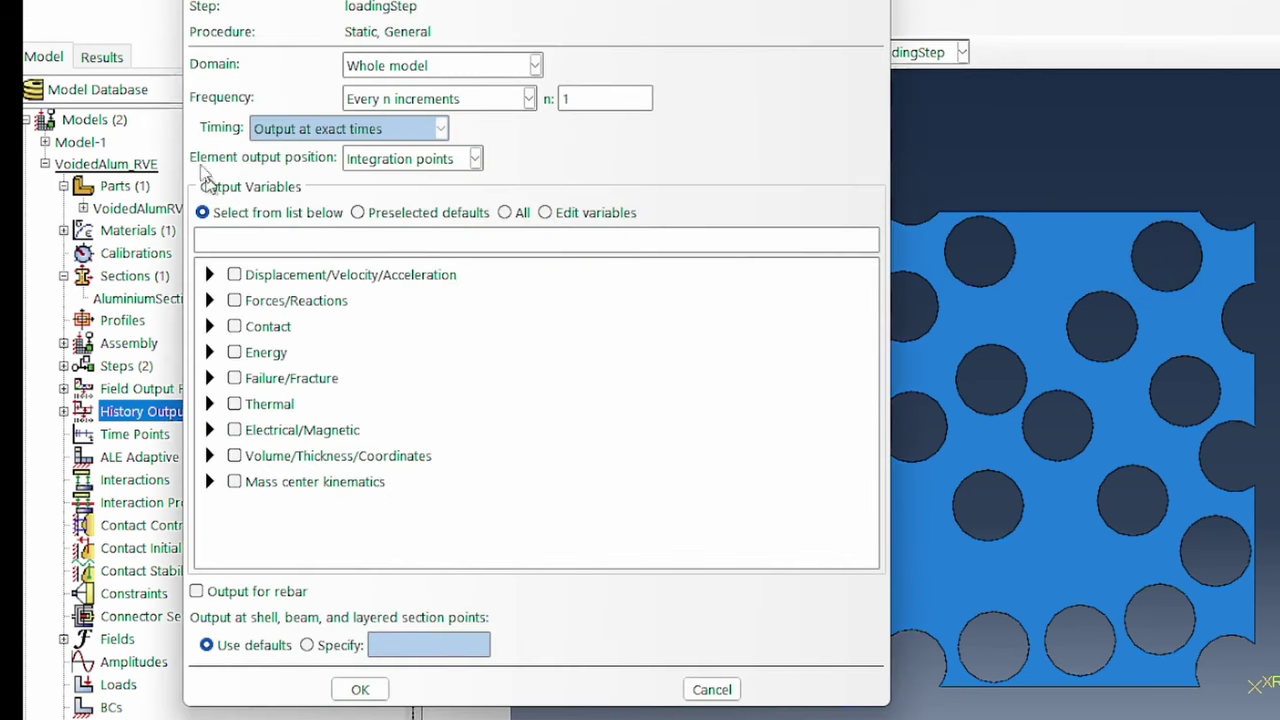
pyautogui.click(521, 66)
pyautogui.click(480, 110)
pyautogui.click(640, 66)
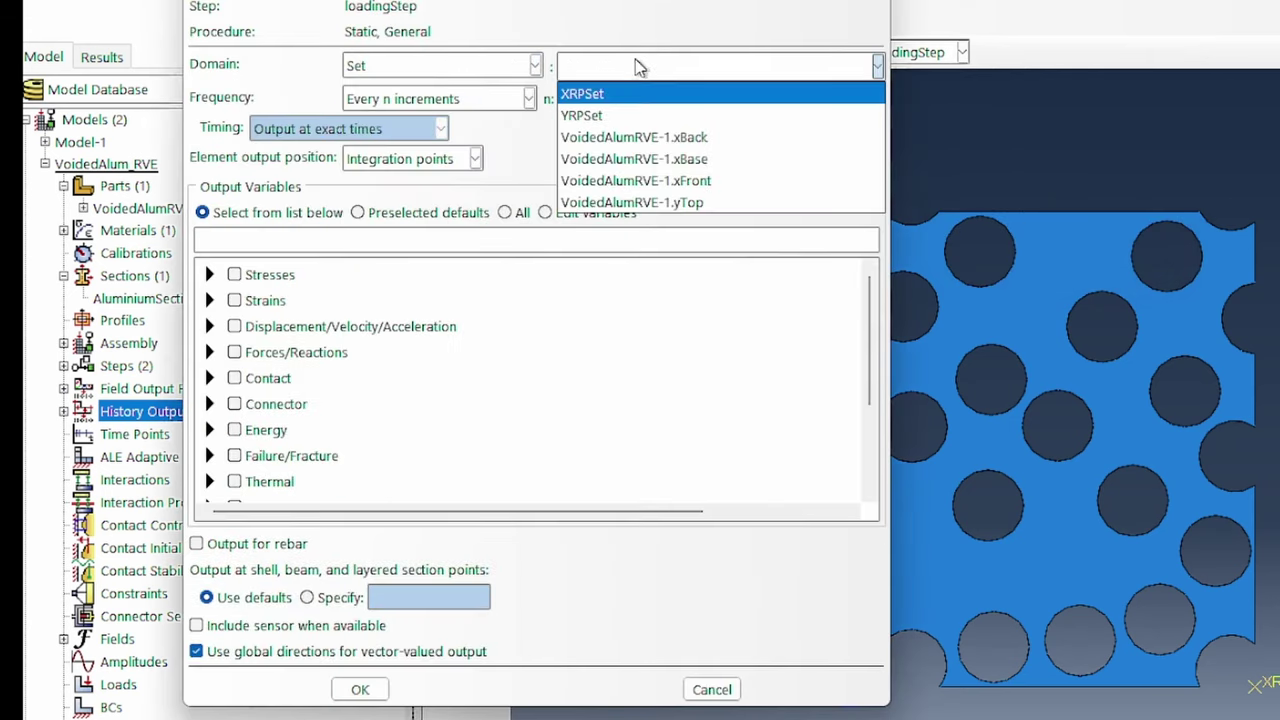
pyautogui.click(606, 118)
pyautogui.click(450, 238)
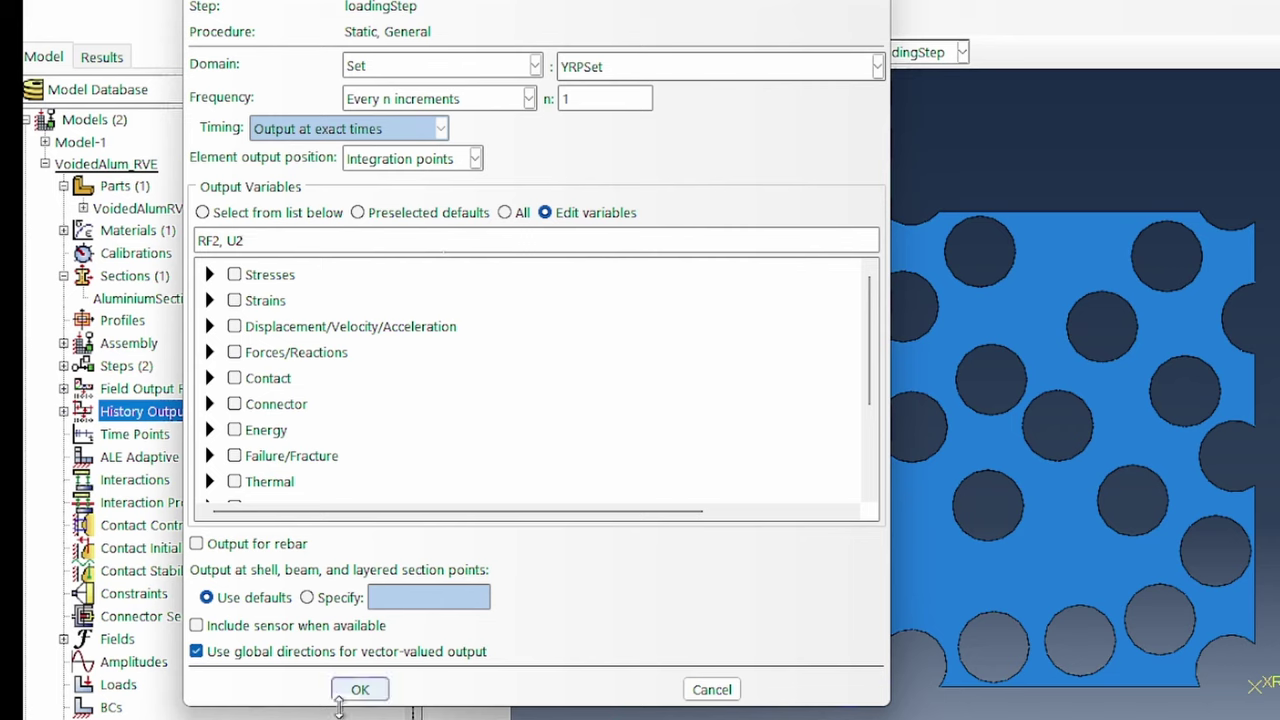
pyautogui.click(360, 689)
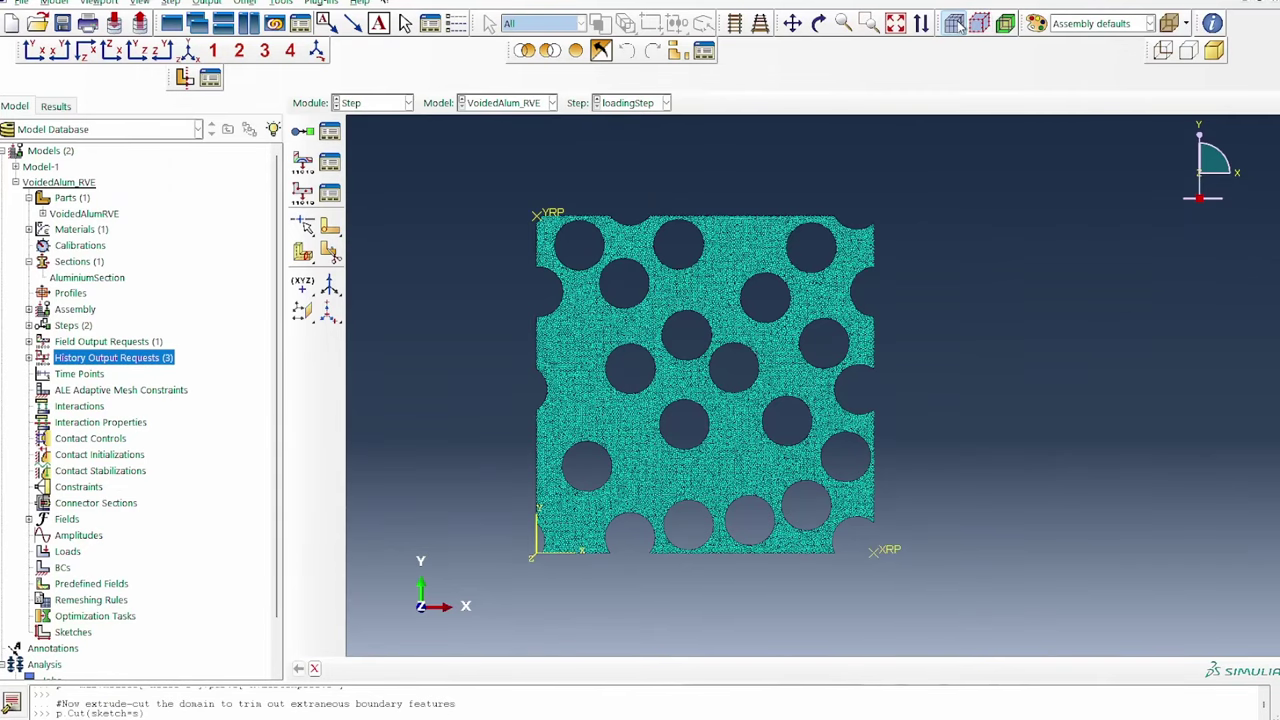
# - Hide the mesh on the assembly and create an Equation constraint named XEqn
pyautogui.click(956, 24)
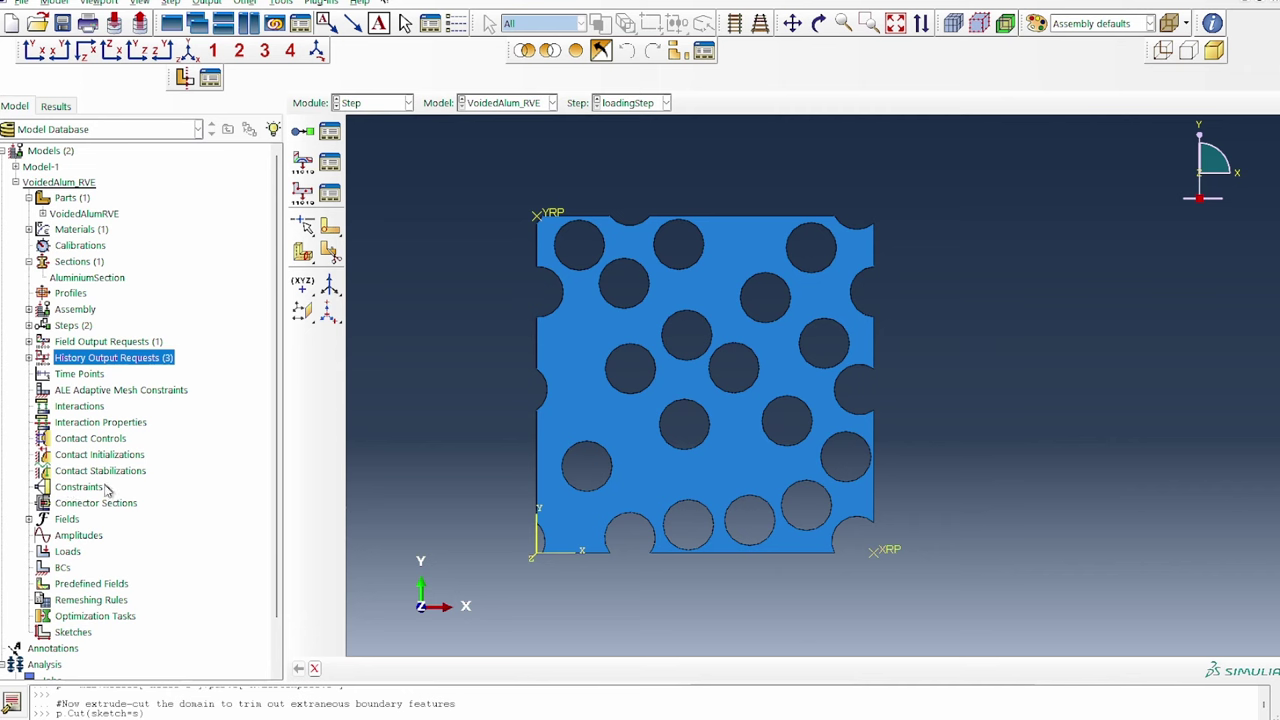
pyautogui.doubleClick(80, 488)
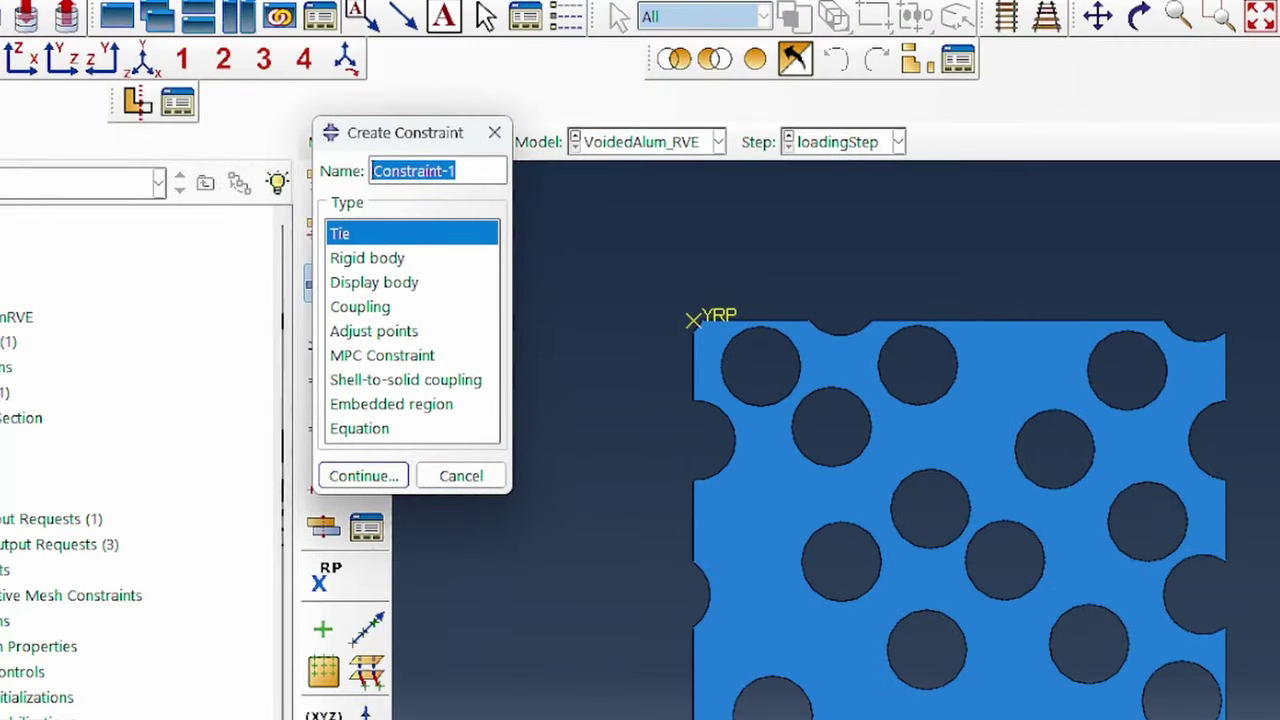
pyautogui.write('XEqn')
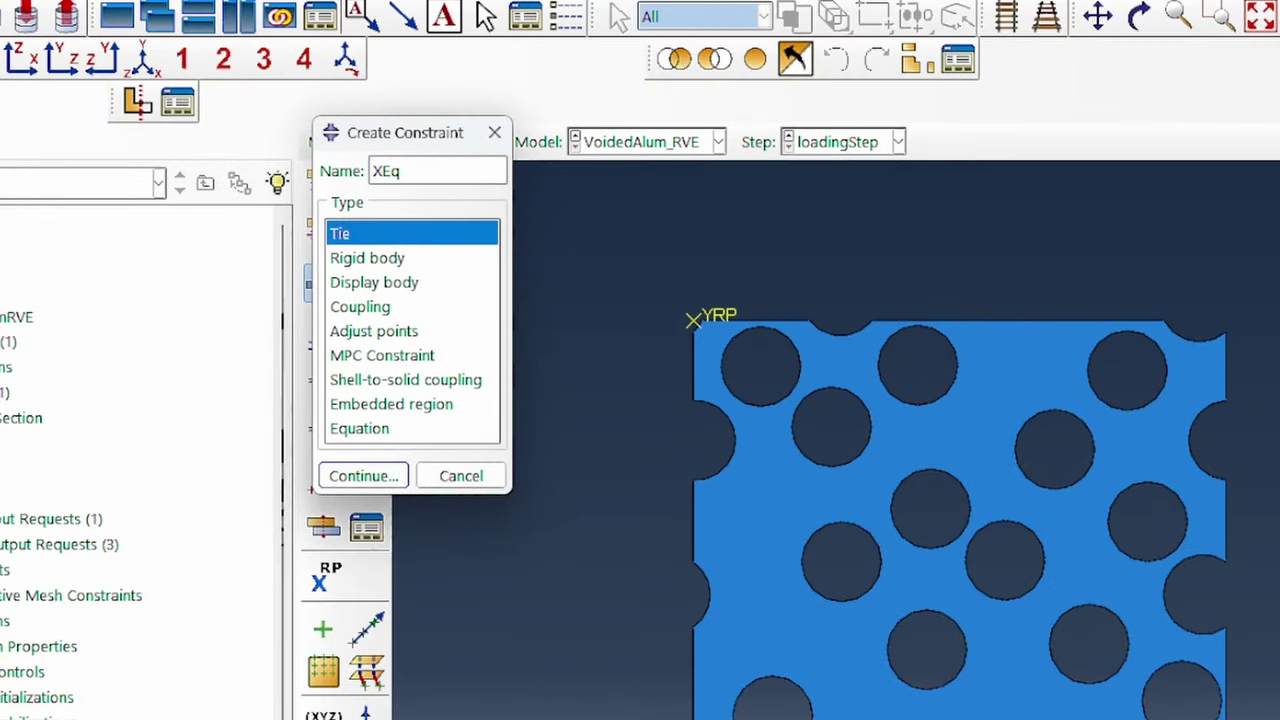
pyautogui.click(382, 430)
pyautogui.click(390, 477)
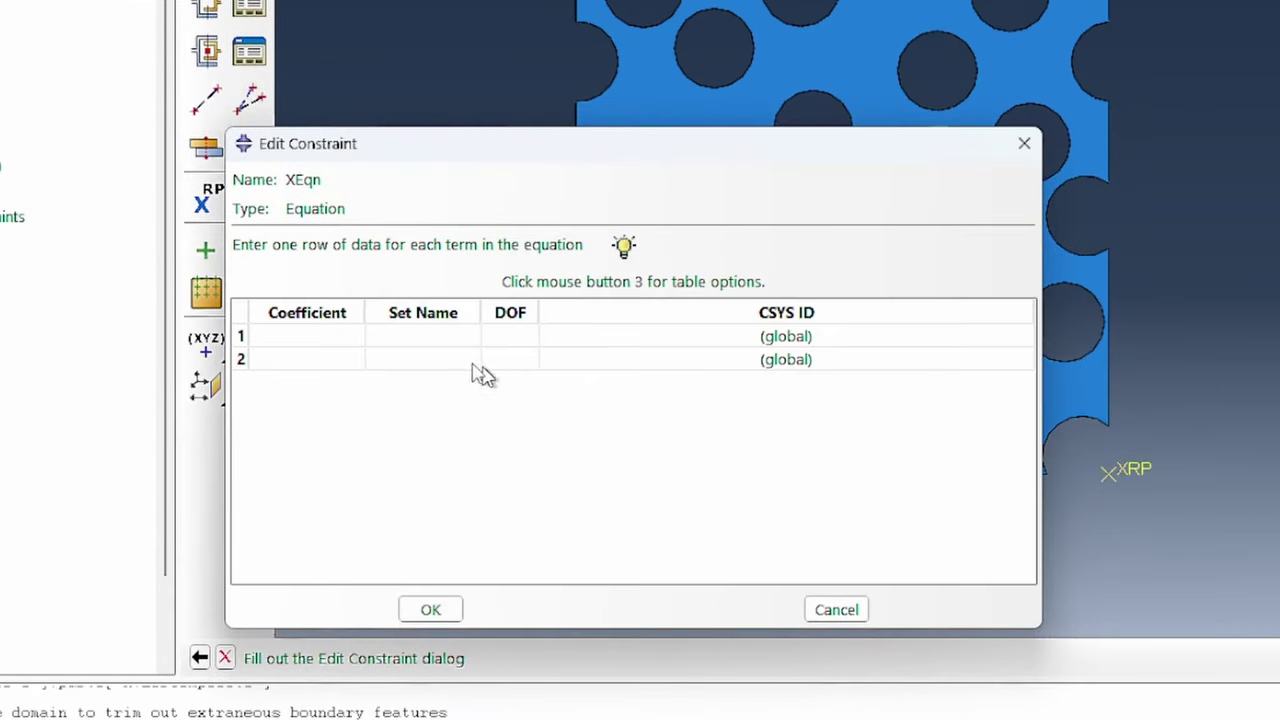
# - Define the first term of XEqn with coefficient 1, set VoidedAlumRVE-1.xFront and DOF 1, widening the set name column
pyautogui.click(320, 337)
pyautogui.write('1')
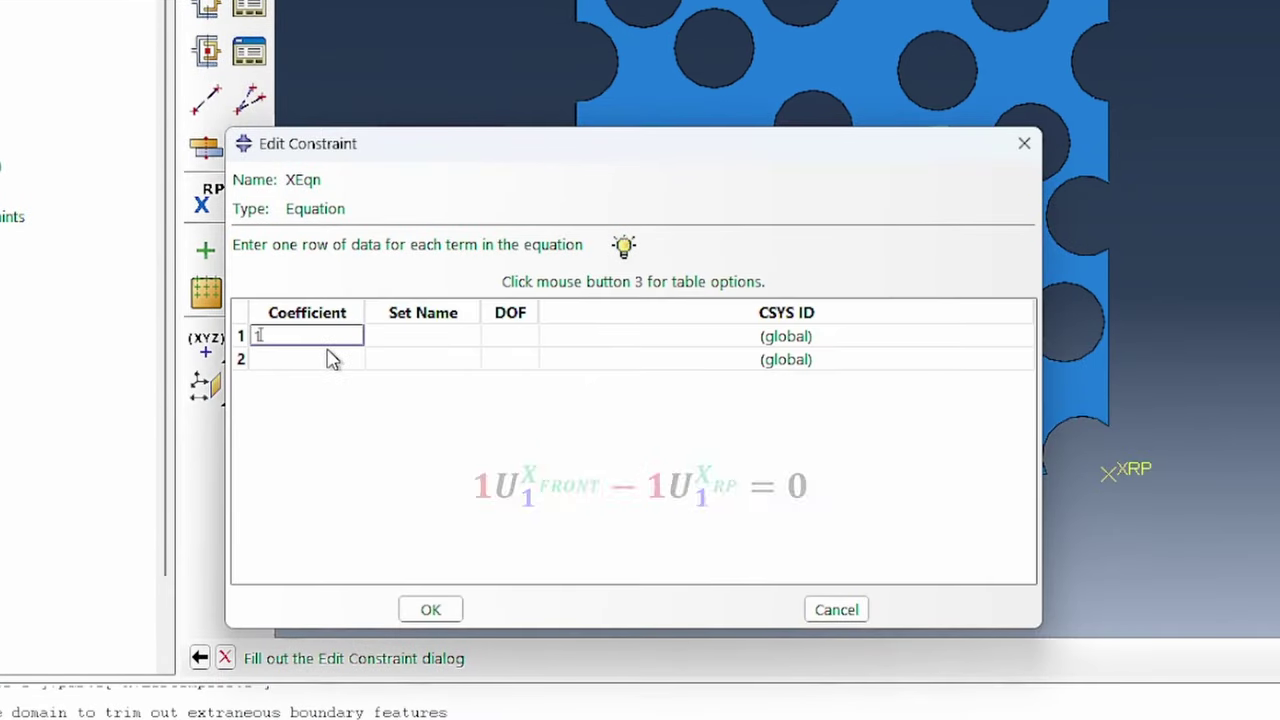
pyautogui.click(408, 337)
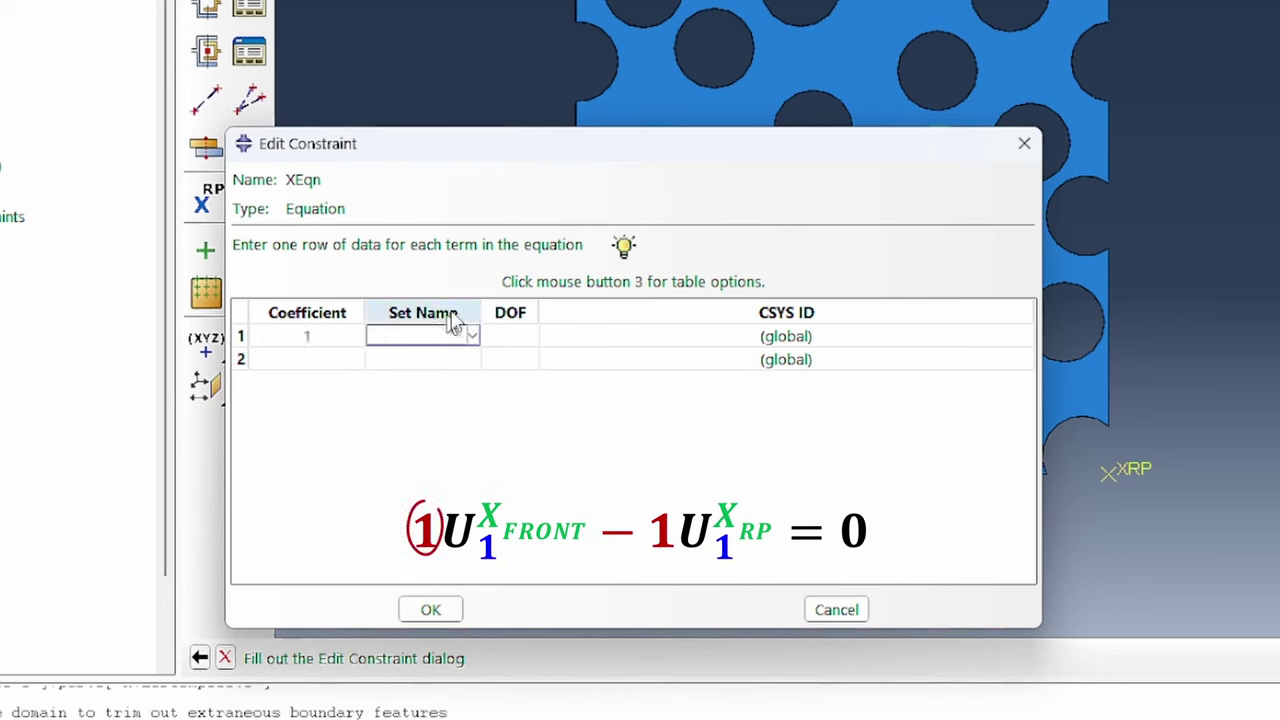
pyautogui.click(489, 316)
pyautogui.moveTo(483, 314); pyautogui.dragTo(630, 314)
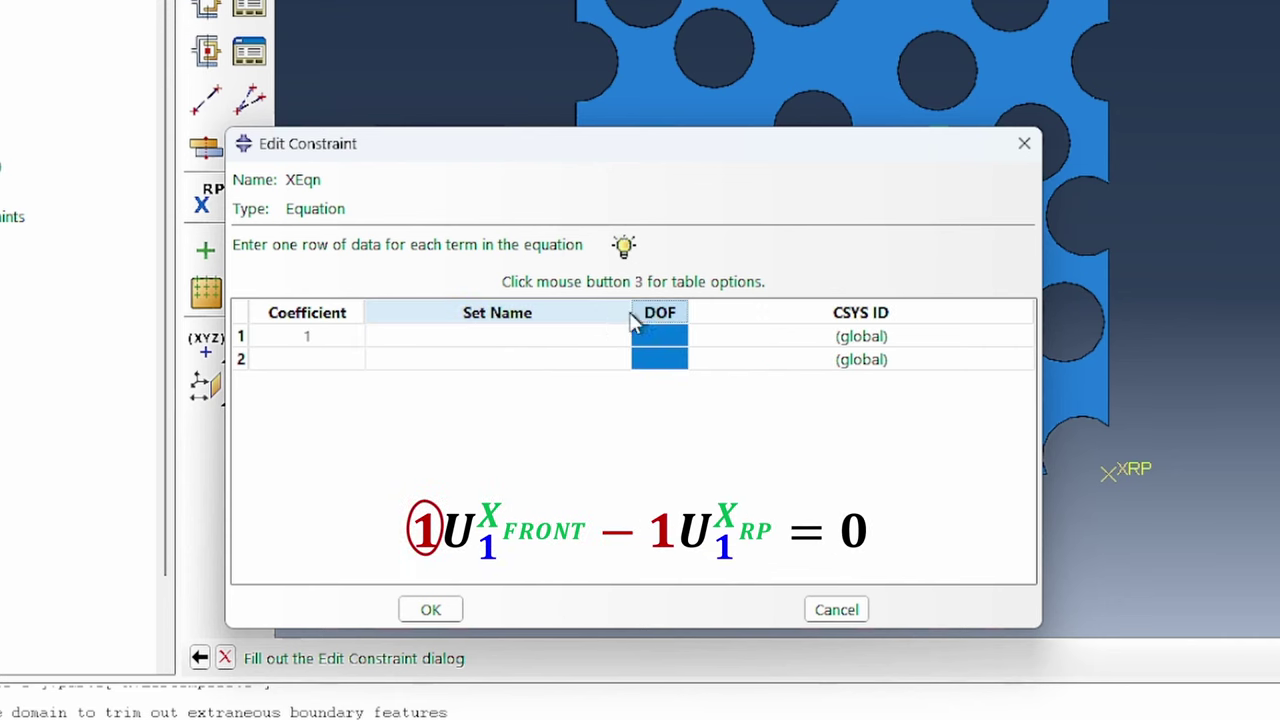
pyautogui.click(612, 316)
pyautogui.click(618, 340)
pyautogui.click(621, 337)
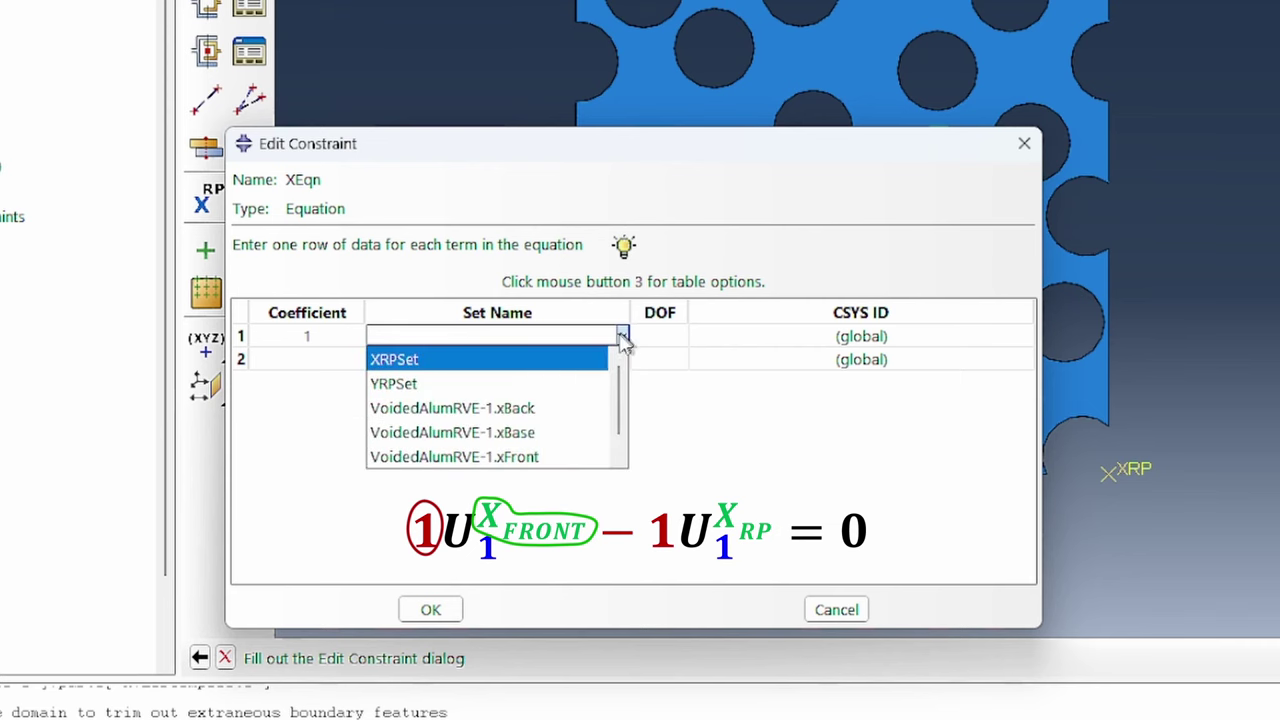
pyautogui.click(540, 457)
pyautogui.click(657, 337)
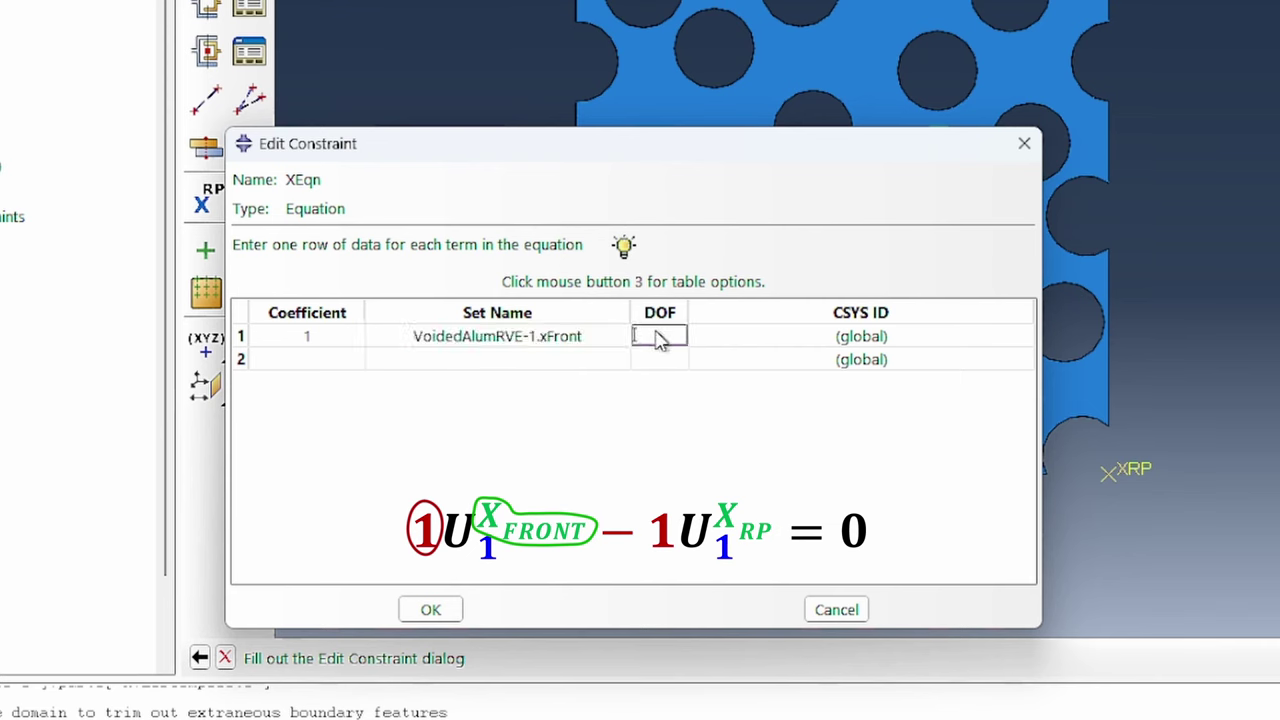
pyautogui.write('1')
# - Define the second term of XEqn with coefficient -1, set XRPSet and DOF 1, and accept the constraint
pyautogui.click(660, 359)
pyautogui.write('1')
pyautogui.click(576, 361)
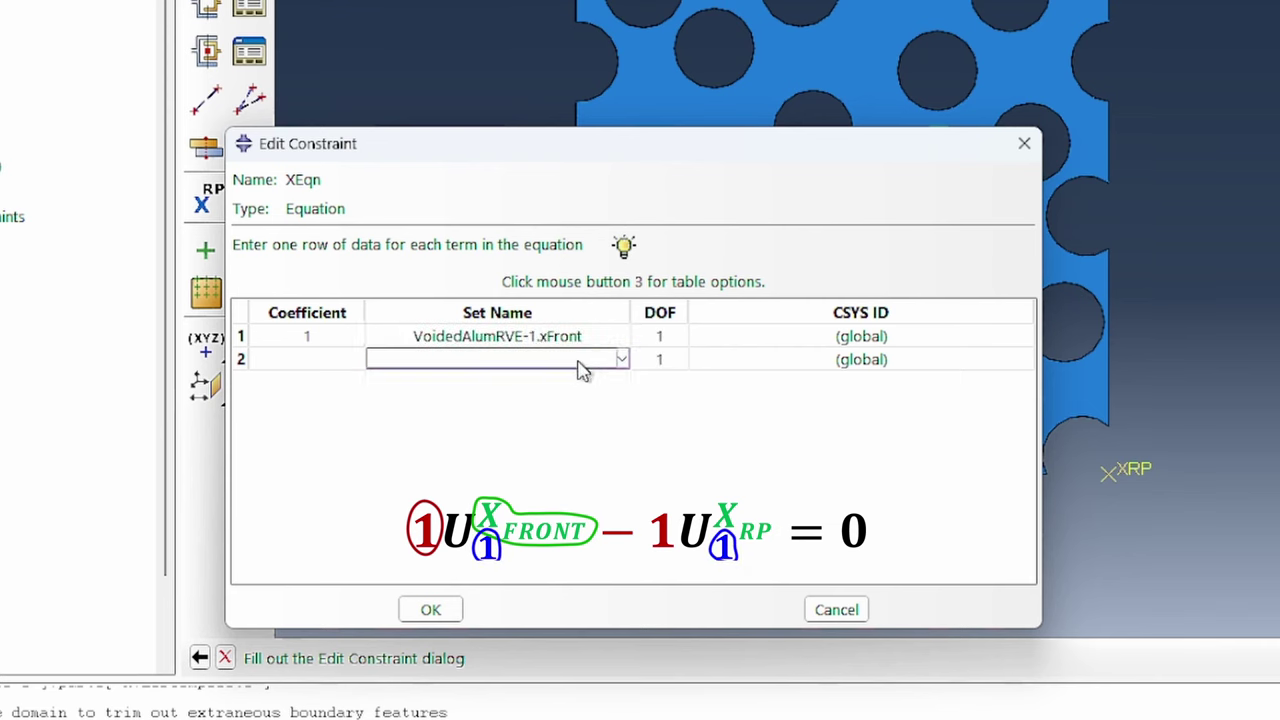
pyautogui.click(576, 361)
pyautogui.click(490, 386)
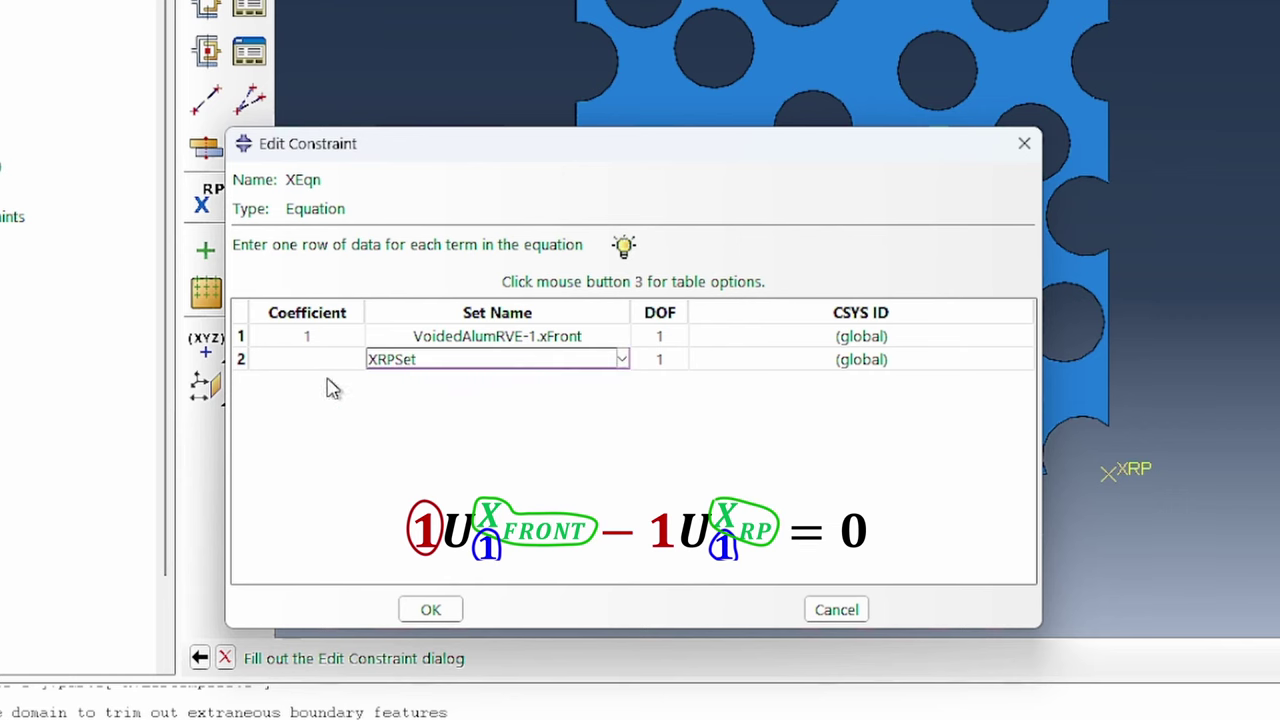
pyautogui.click(252, 358)
pyautogui.write('-1')
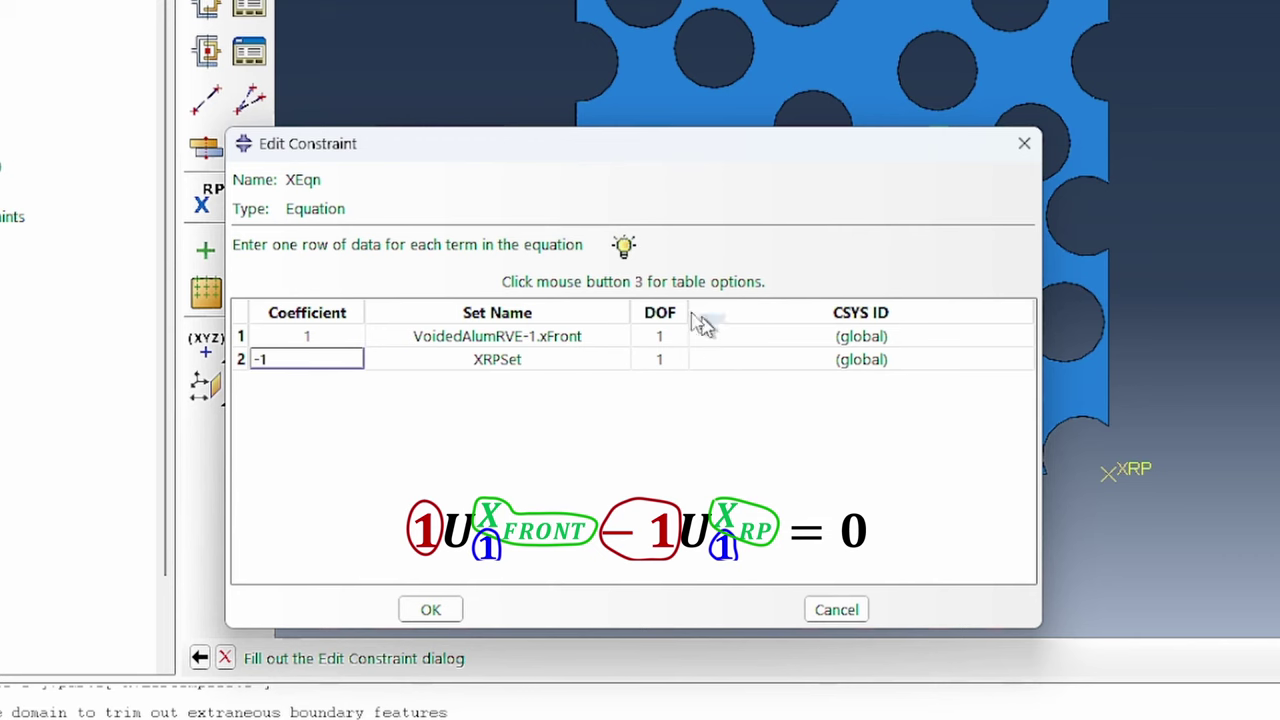
pyautogui.click(430, 609)
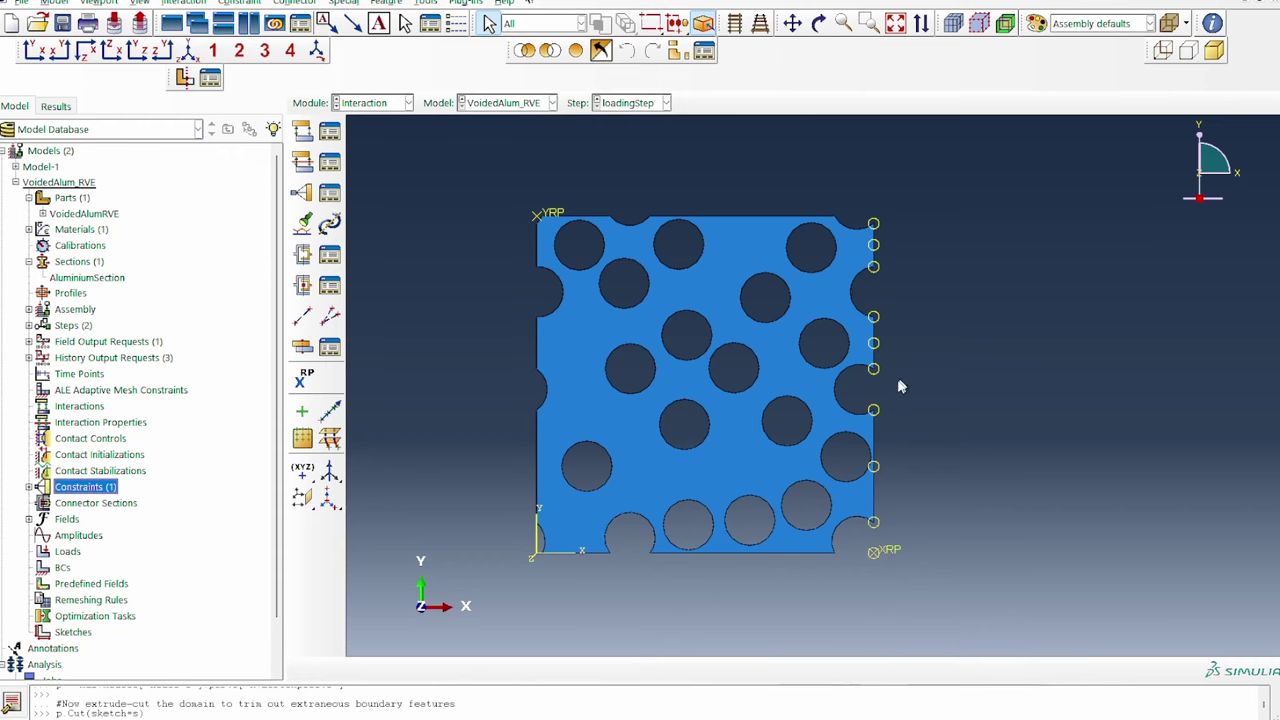
# - Create an Equation constraint named YEqn with coefficients 1 and -1 for its two terms
pyautogui.doubleClick(86, 487)
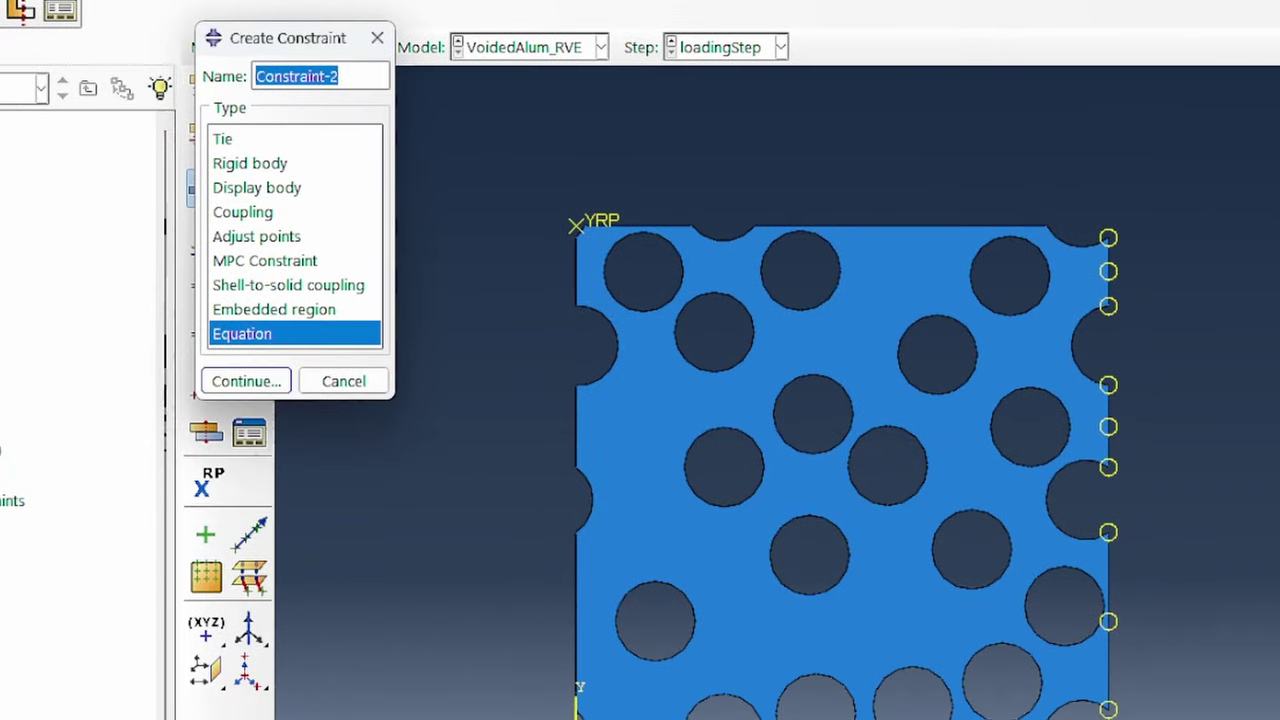
pyautogui.write('YEqn')
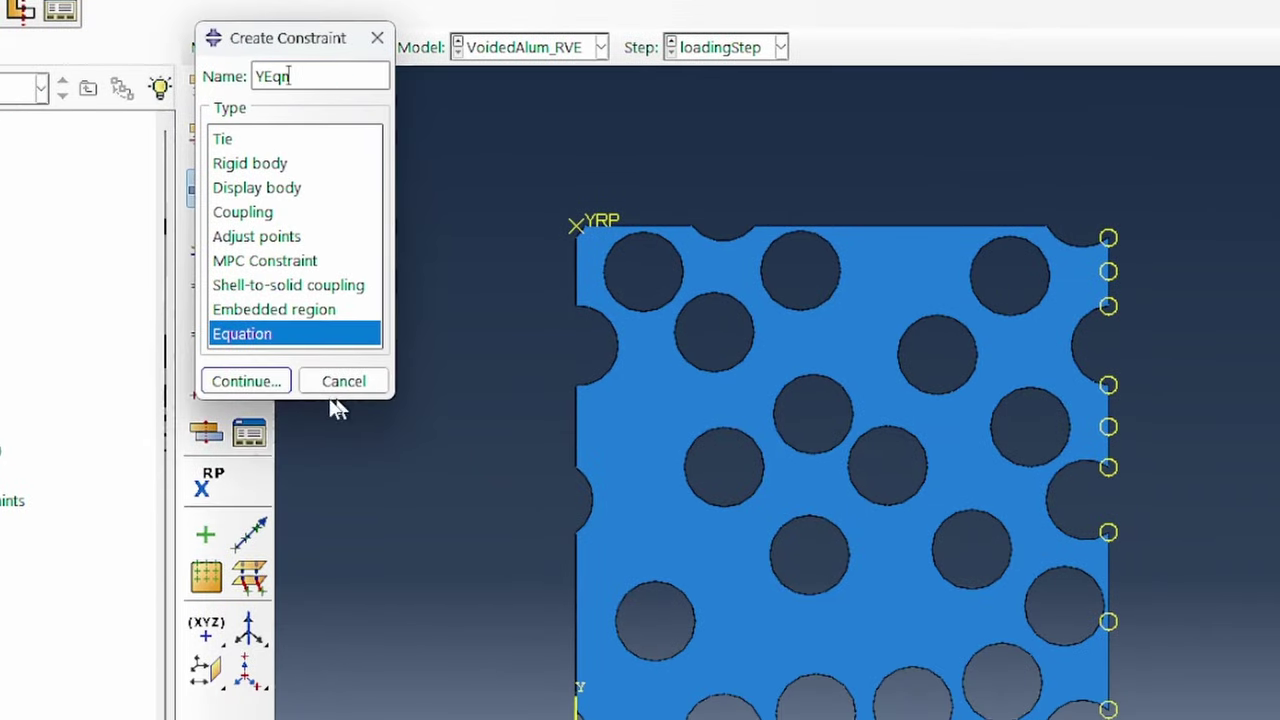
pyautogui.press('Return')
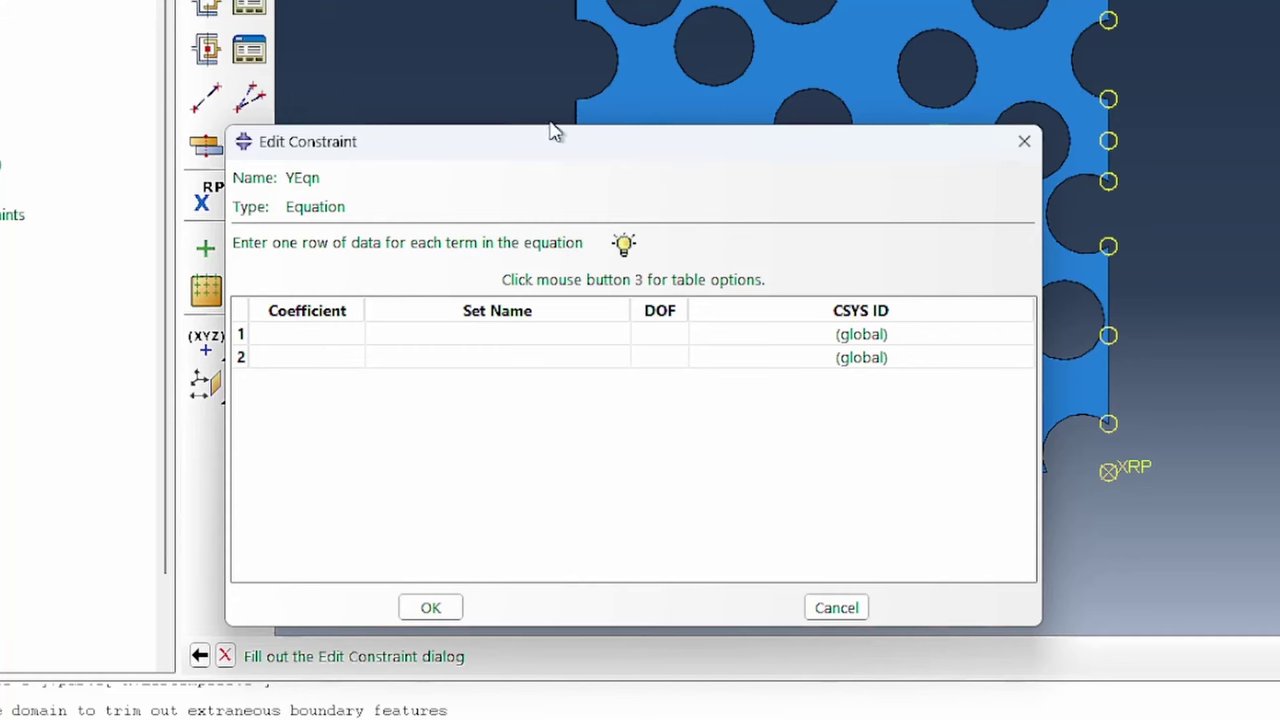
pyautogui.click(313, 341)
pyautogui.write('1')
pyautogui.press('Return')
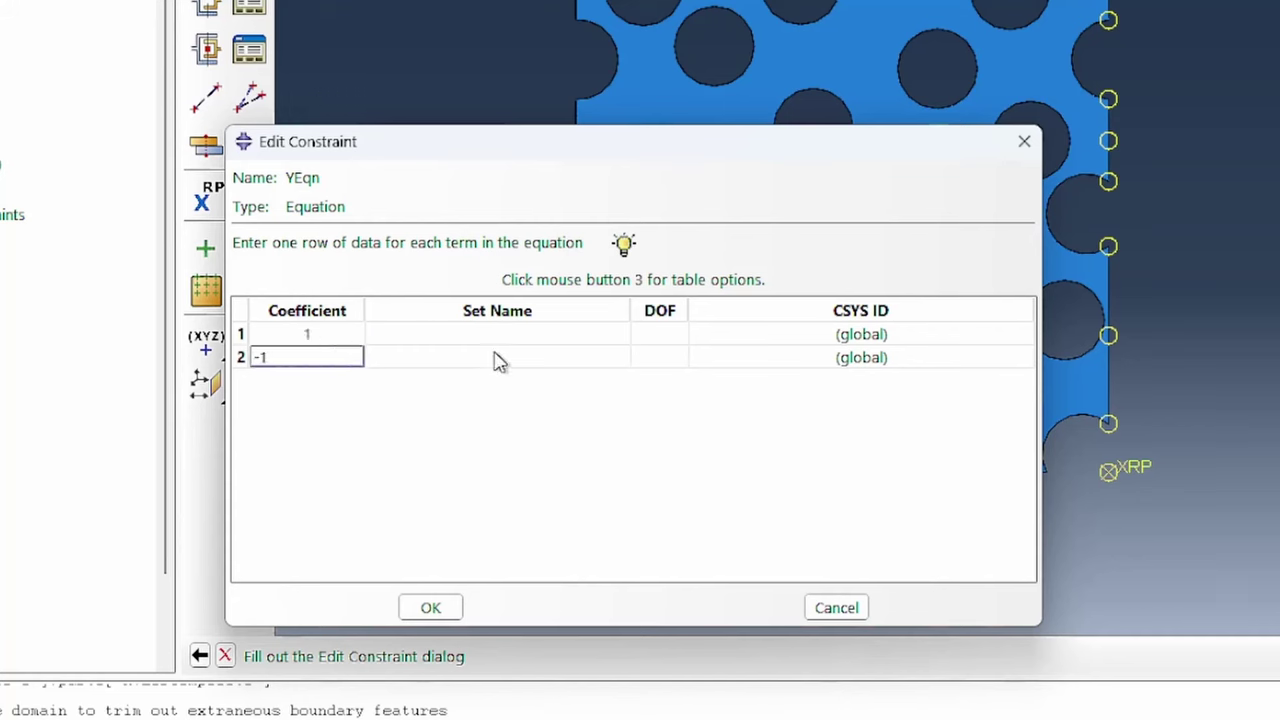
# - Assign set VoidedAlumRVE-1.yTop to the first term of YEqn and YRPSet to the second
pyautogui.moveTo(500, 362); pyautogui.dragTo(512, 336)
pyautogui.click(512, 335)
pyautogui.click(512, 335)
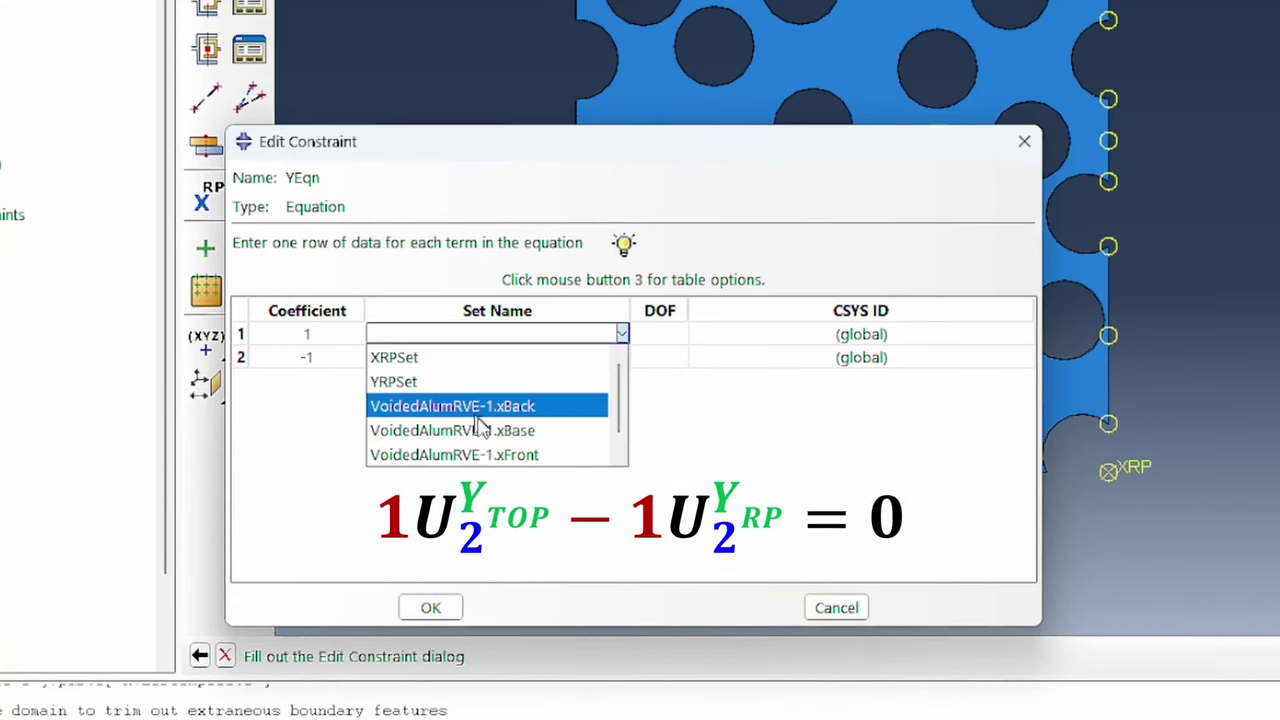
pyautogui.scroll(-1, 490, 440)
pyautogui.click(497, 455)
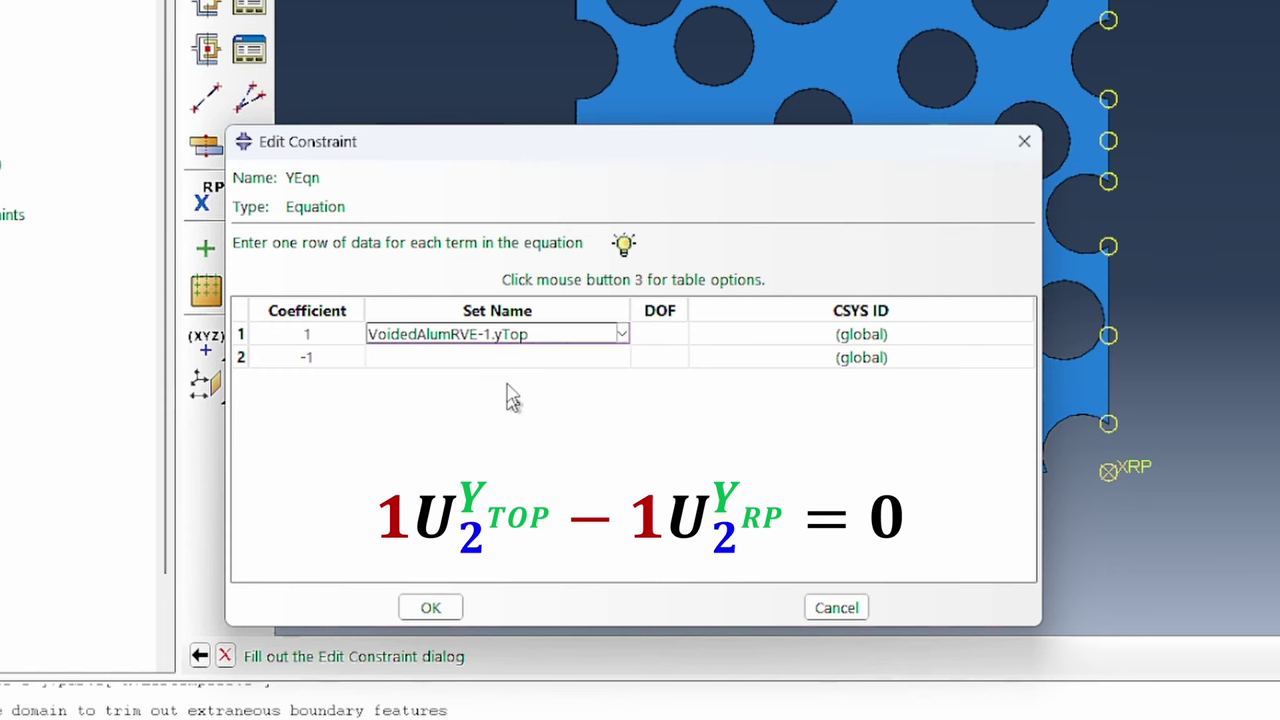
pyautogui.click(512, 358)
pyautogui.click(509, 359)
pyautogui.click(480, 387)
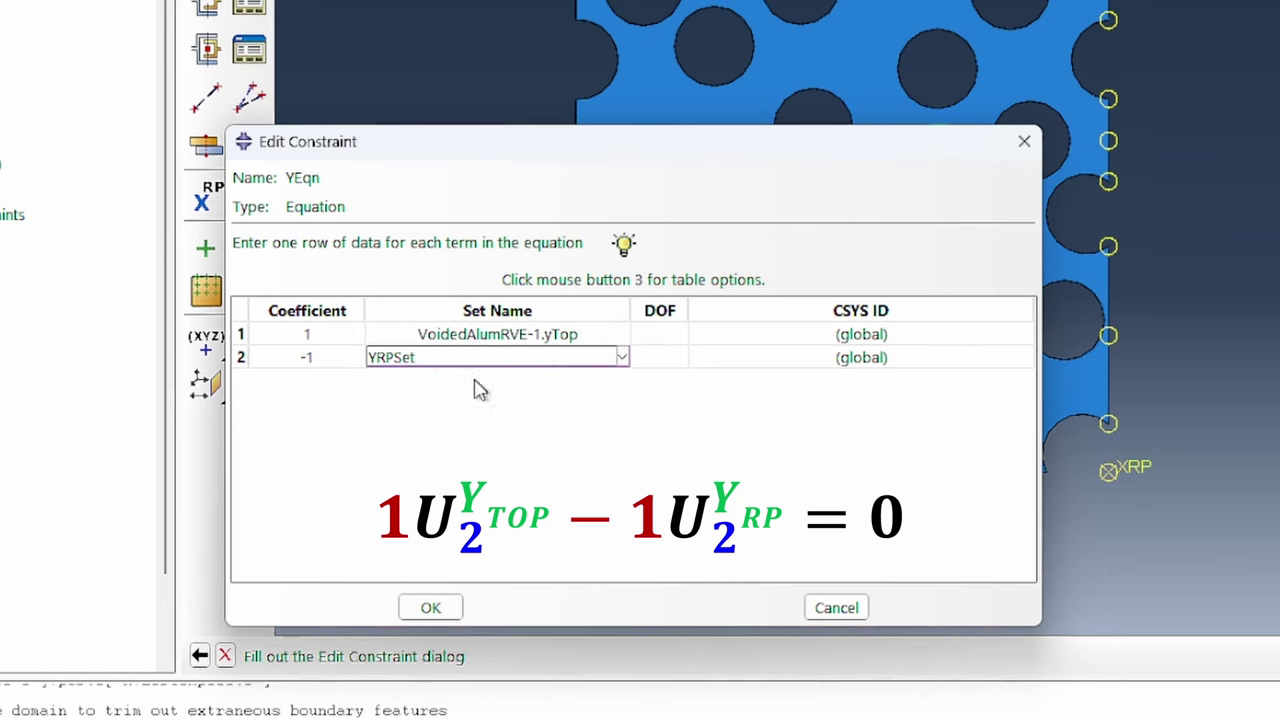
# - Set the DOF of both YEqn terms to 2 and accept the constraint
pyautogui.click(669, 336)
pyautogui.write('2')
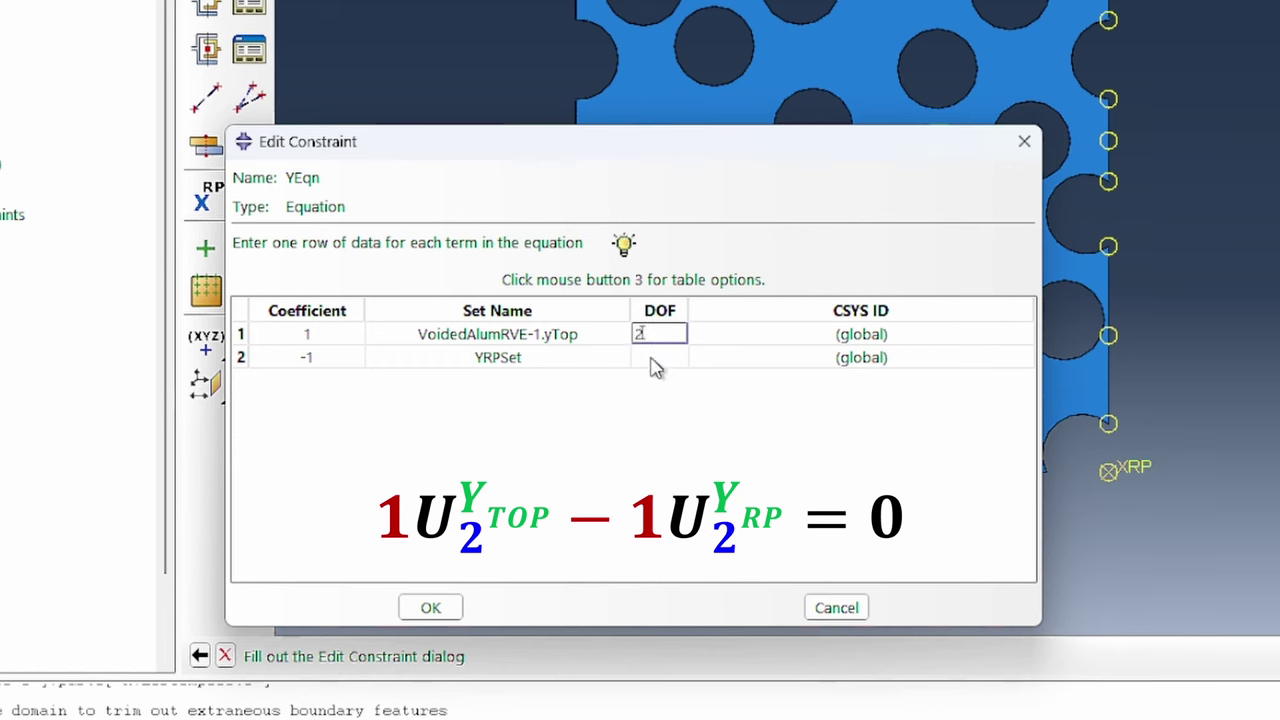
pyautogui.click(650, 359)
pyautogui.write('2')
pyautogui.press('Return')
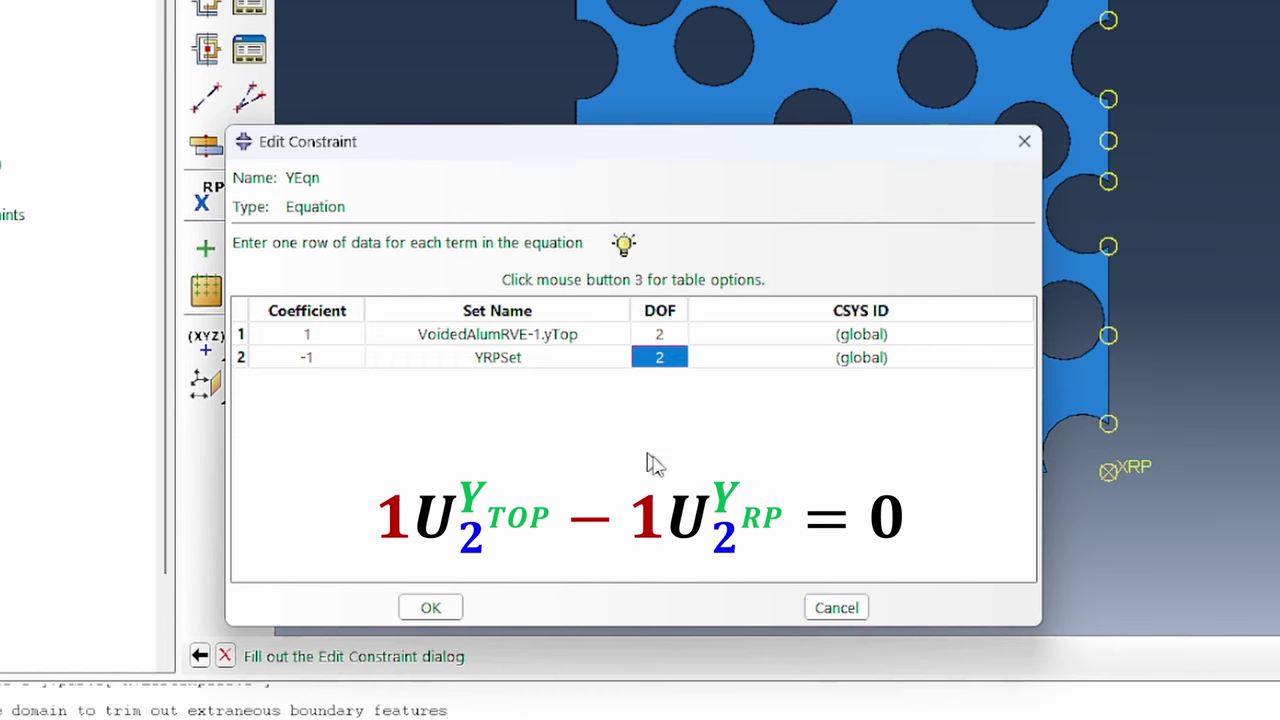
pyautogui.click(430, 608)
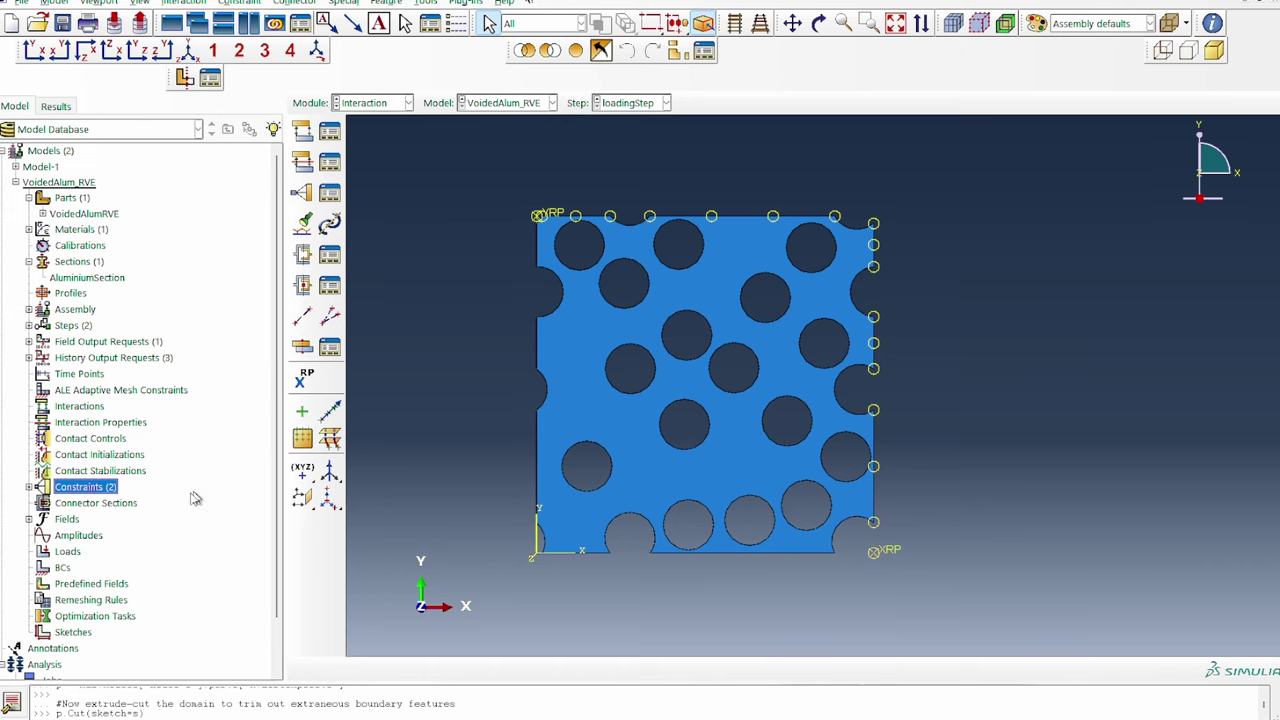
# - Create a Displacement/Rotation boundary condition named xBackR in the Initial step
pyautogui.scroll(-3, 70, 500)
pyautogui.click(62, 510)
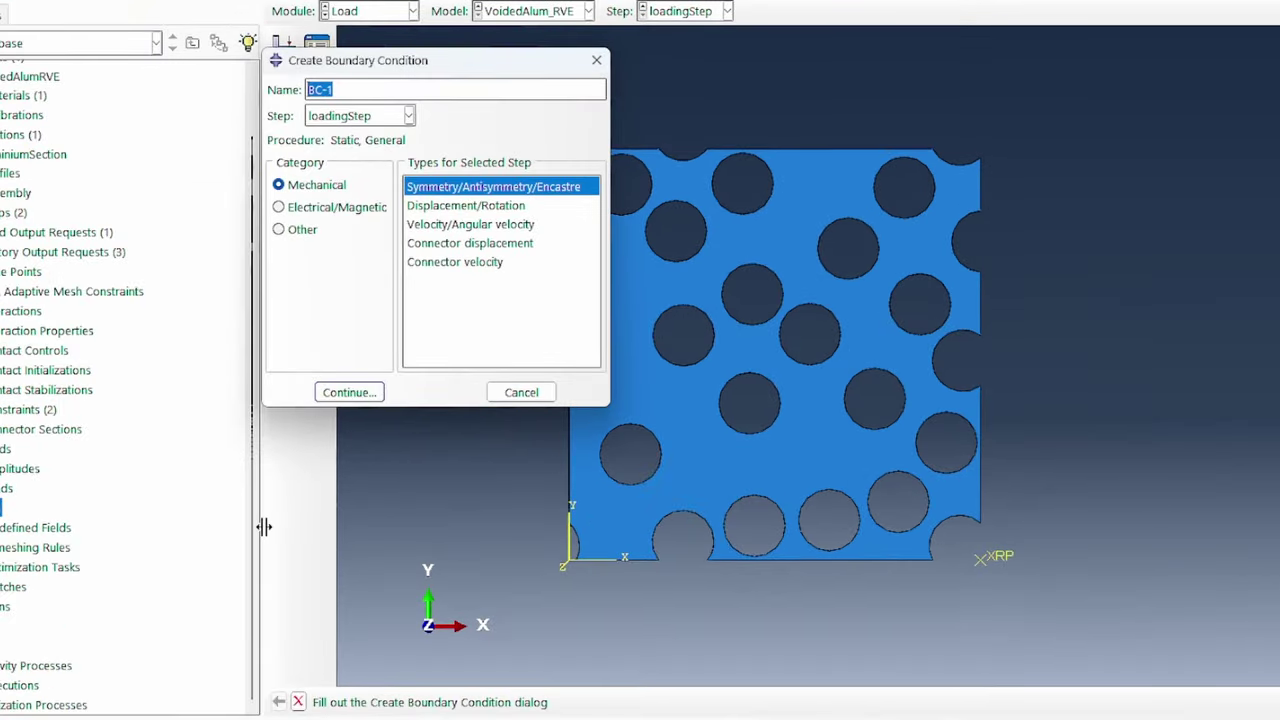
pyautogui.write('xBackR')
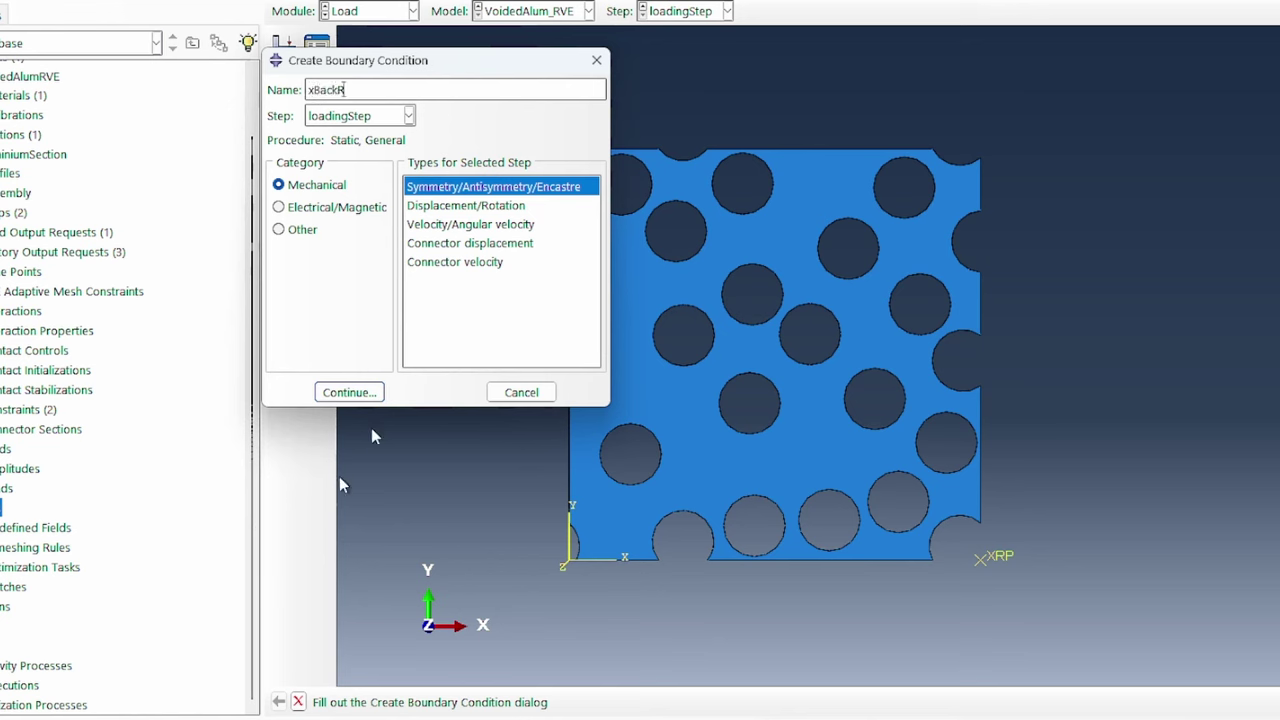
pyautogui.click(376, 116)
pyautogui.click(370, 132)
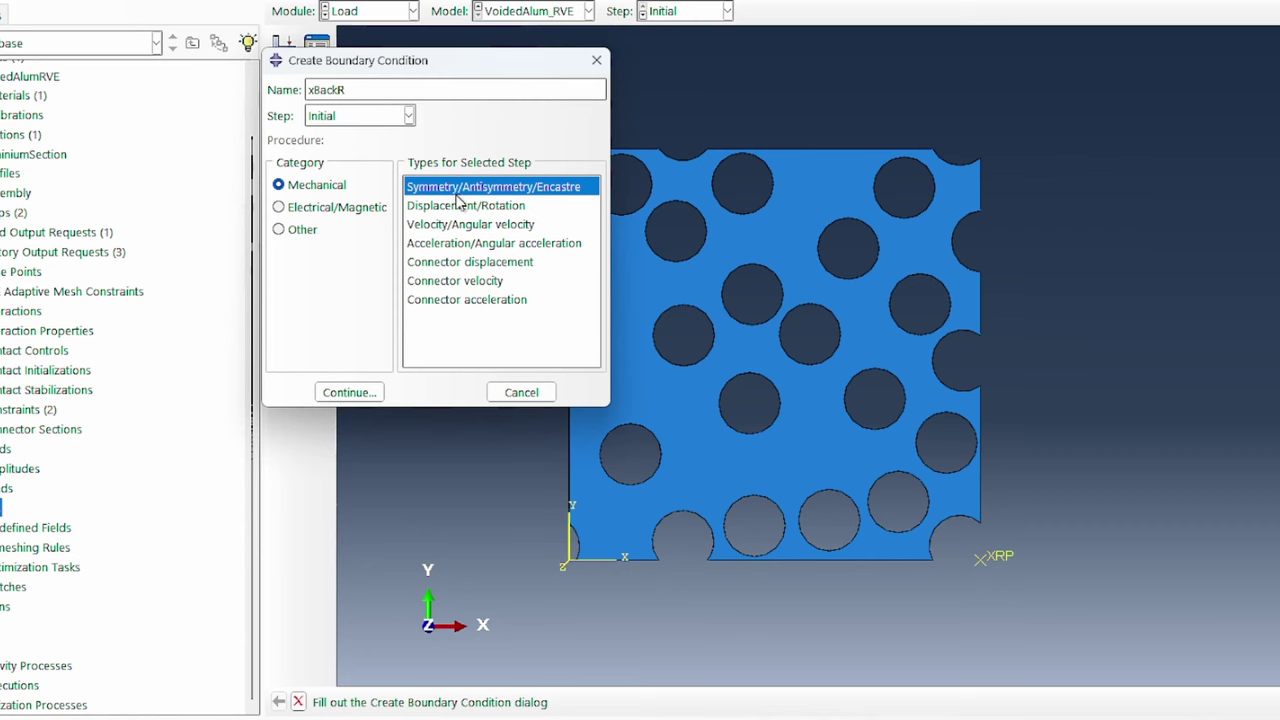
pyautogui.click(460, 206)
pyautogui.click(349, 392)
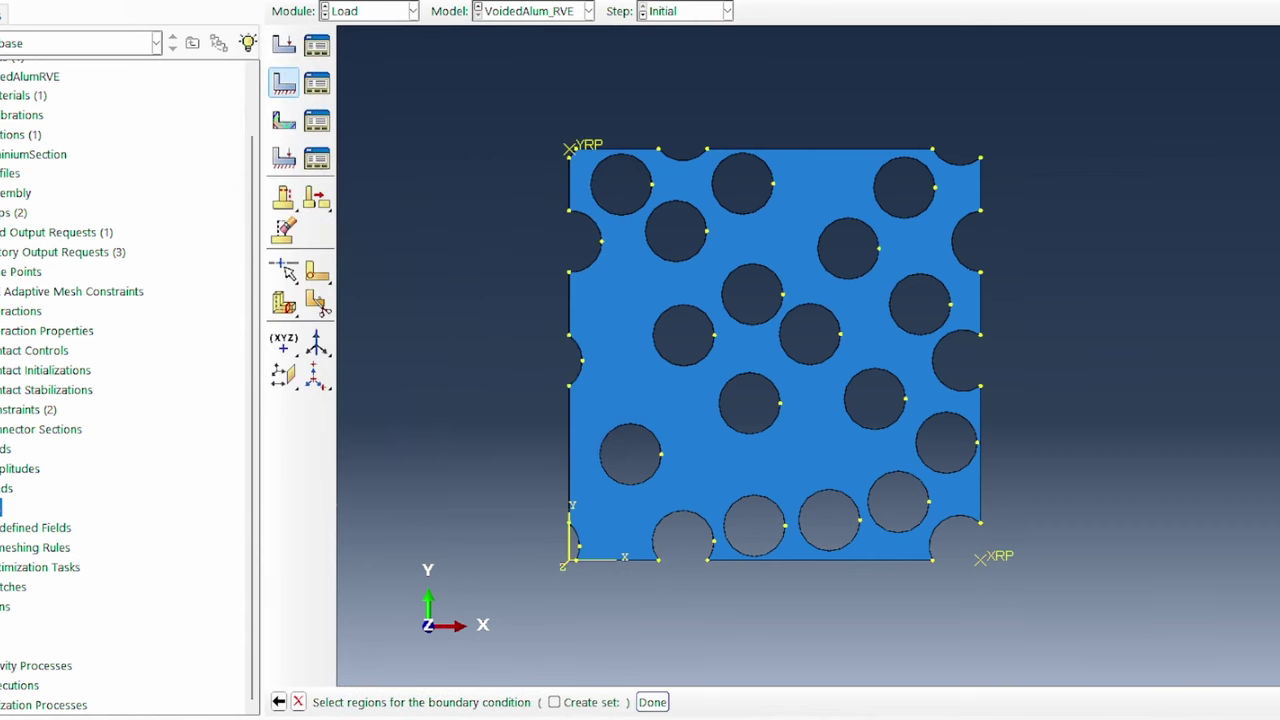
# - Apply xBackR to the set VoidedAlumRVE-1.xBack with viewport highlighting on, and constrain U1
pyautogui.click(1268, 702)
pyautogui.click(300, 209)
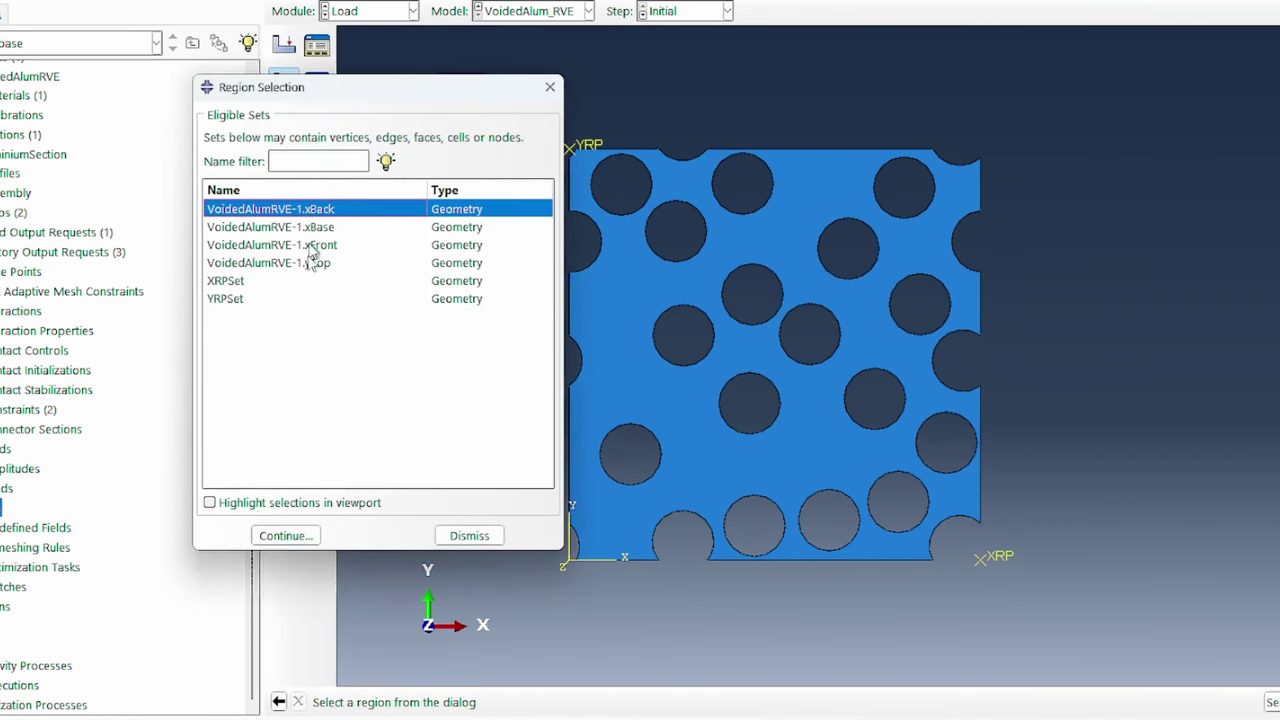
pyautogui.click(265, 503)
pyautogui.click(285, 536)
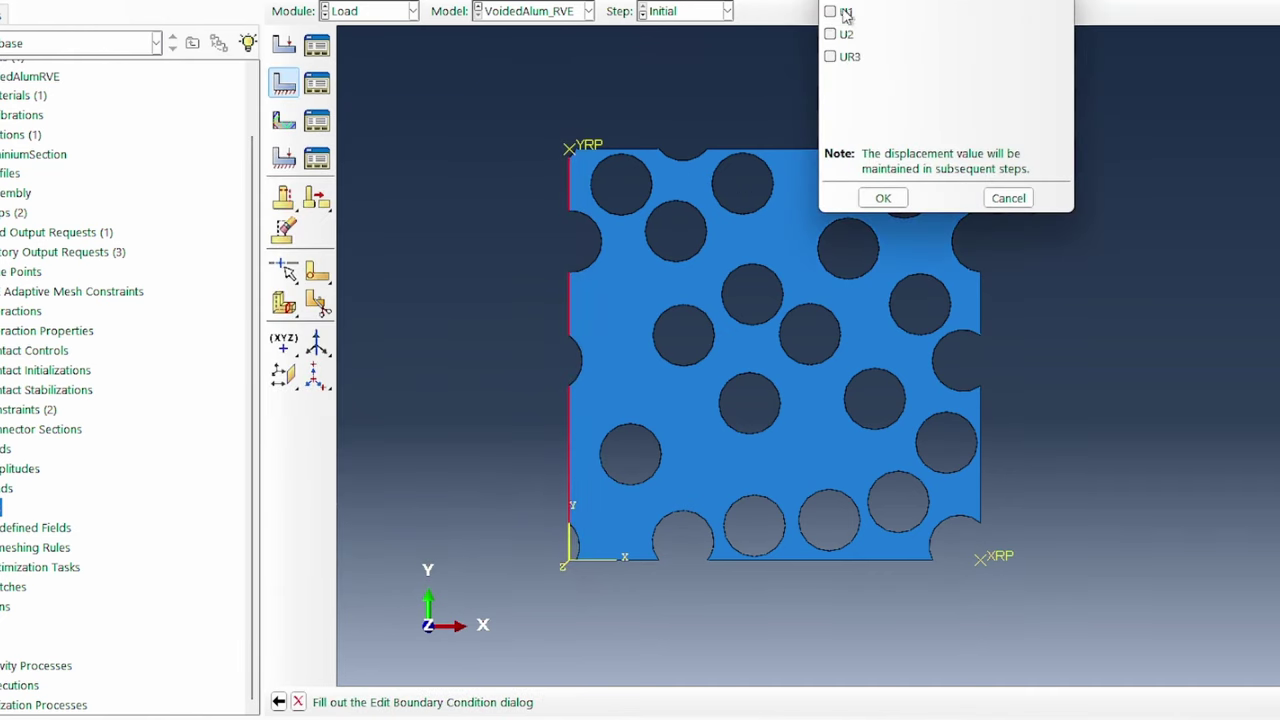
pyautogui.click(846, 14)
pyautogui.click(883, 198)
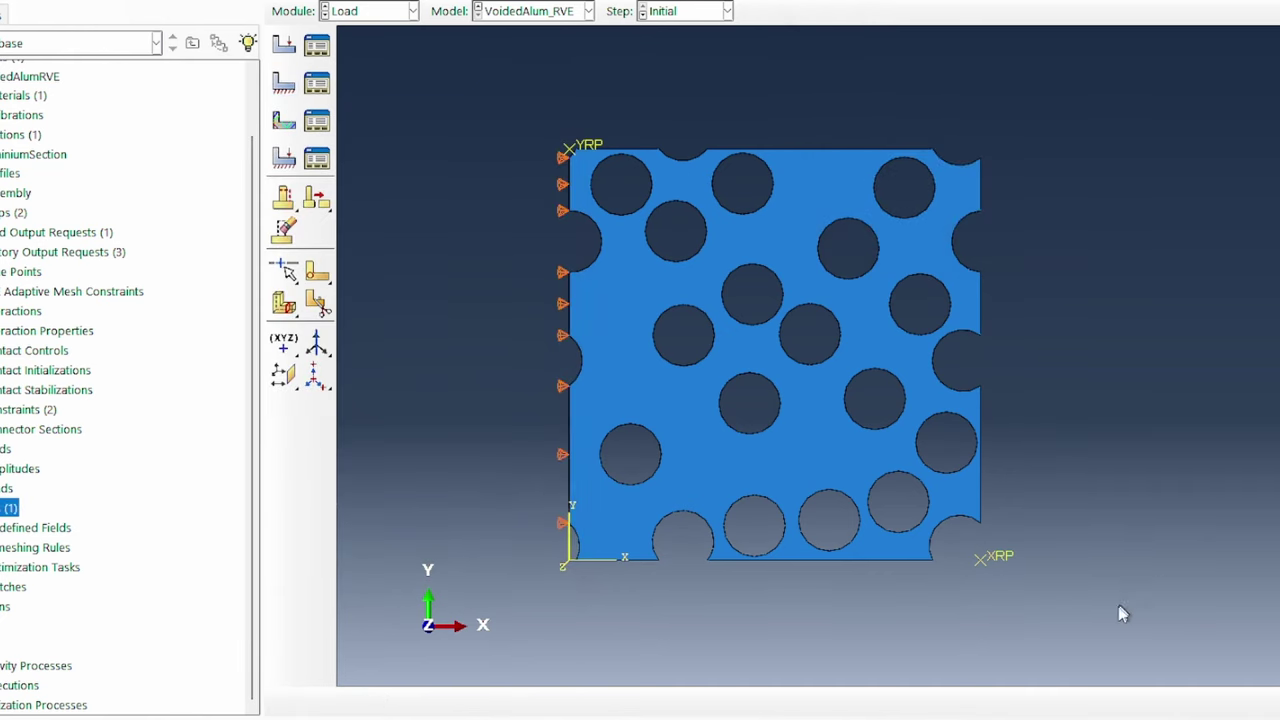
# - Create a Displacement/Rotation boundary condition named yBaseR in the Initial step, constraining U2 on the set VoidedAlumRVE-1.xBase
pyautogui.doubleClick(6, 510)
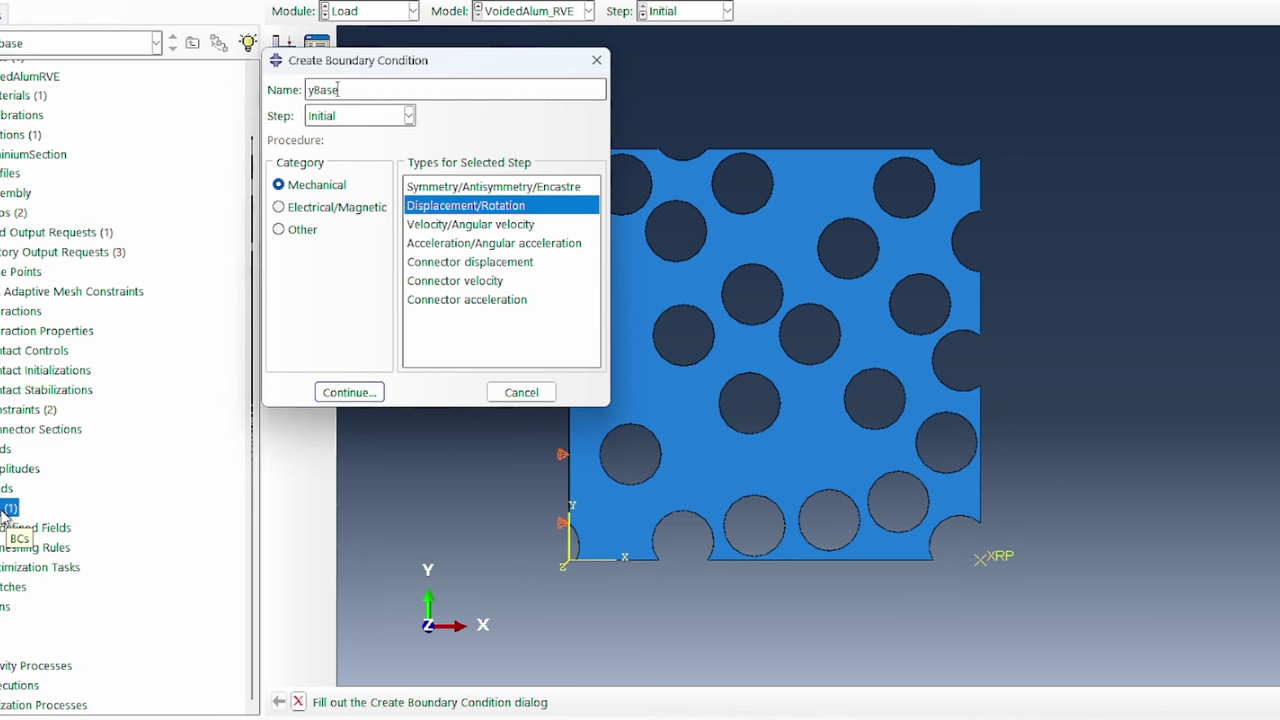
pyautogui.press('Return')
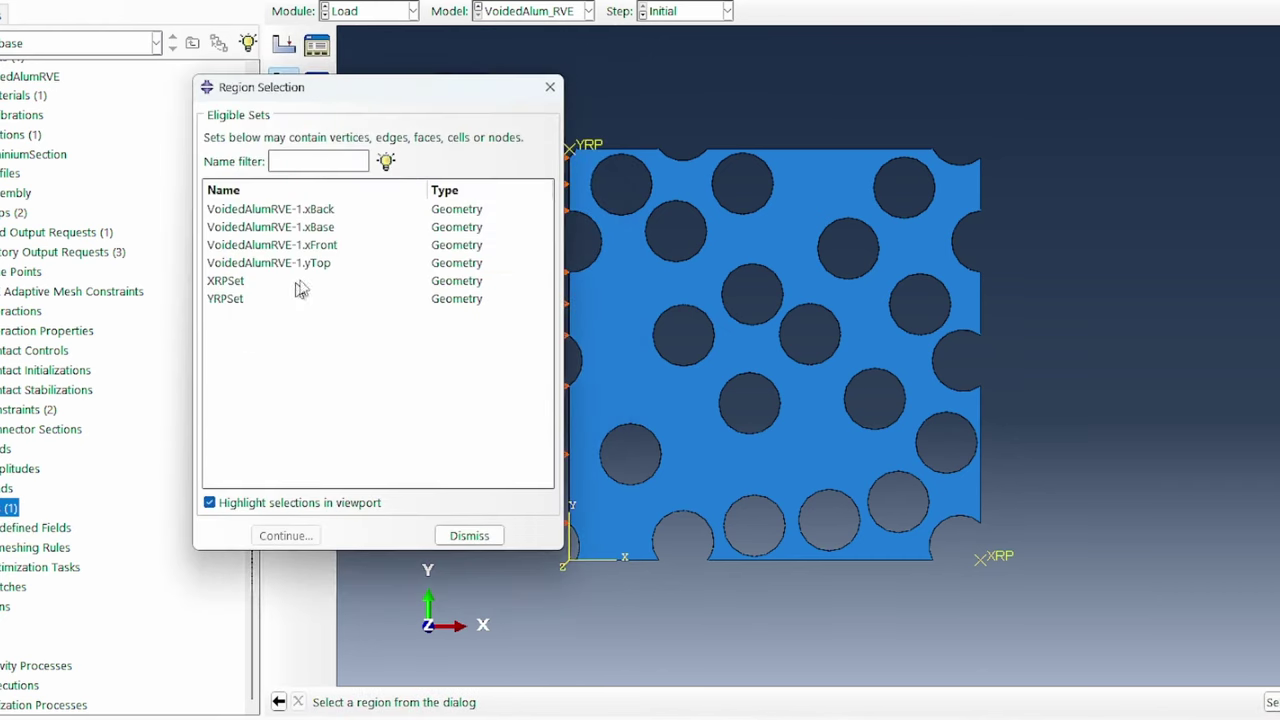
pyautogui.click(300, 228)
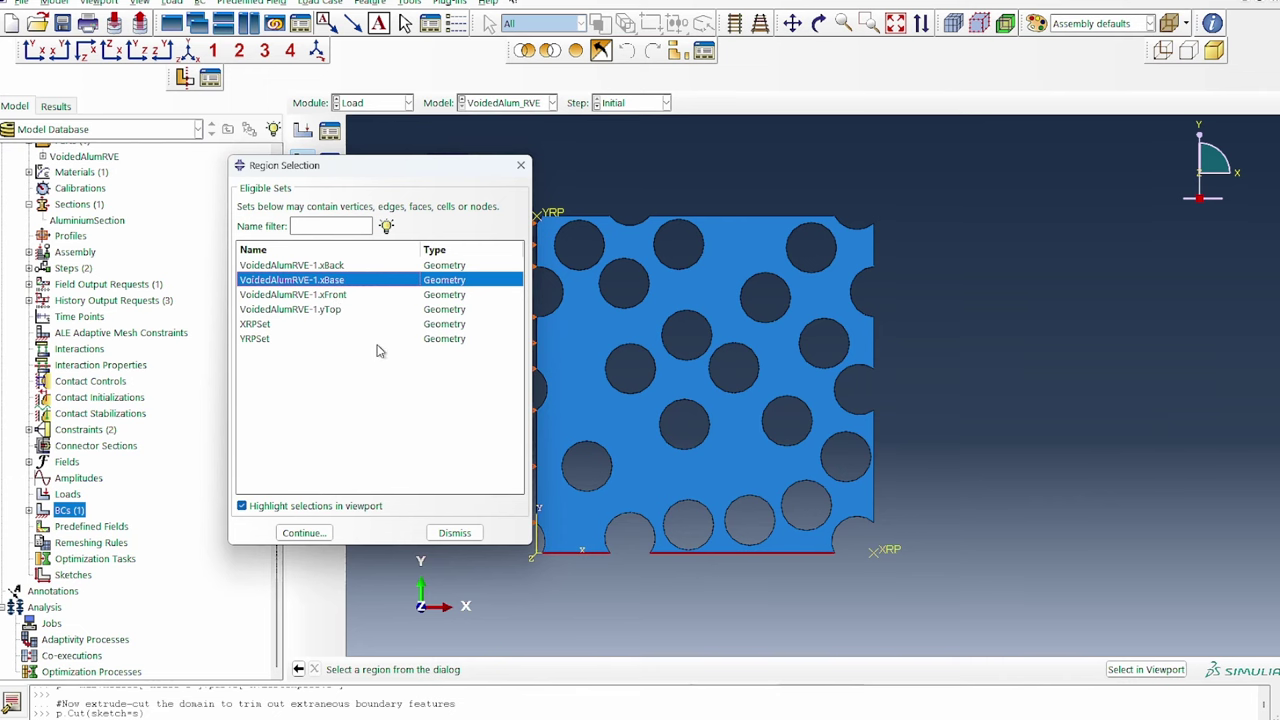
pyautogui.click(304, 533)
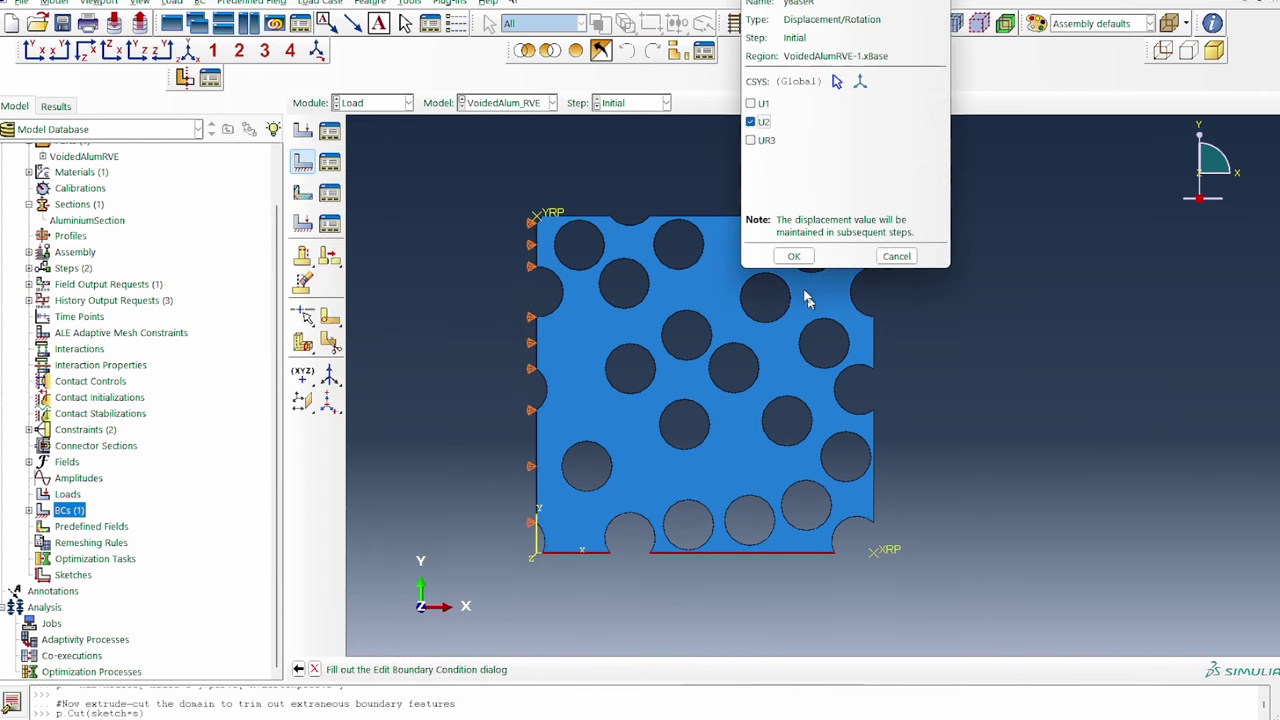
pyautogui.click(791, 254)
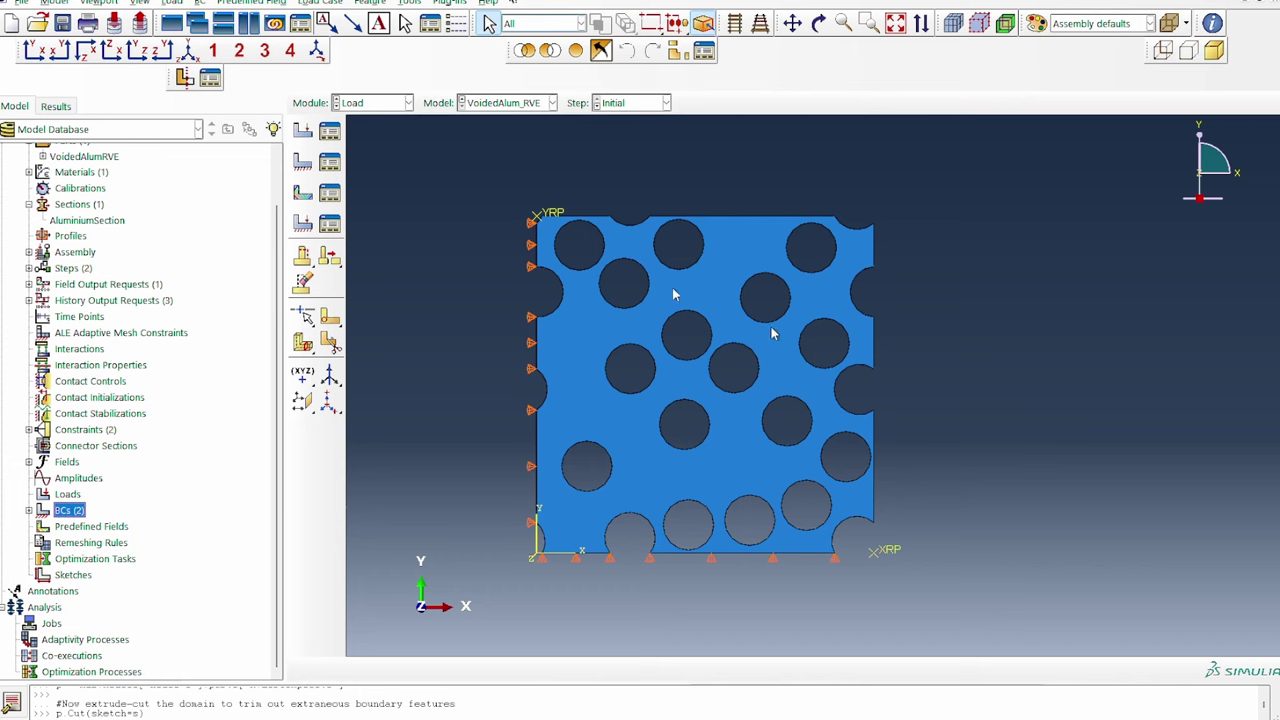
# - Review the terms of the XEqn equation constraint and close it without changing them
pyautogui.click(29, 429)
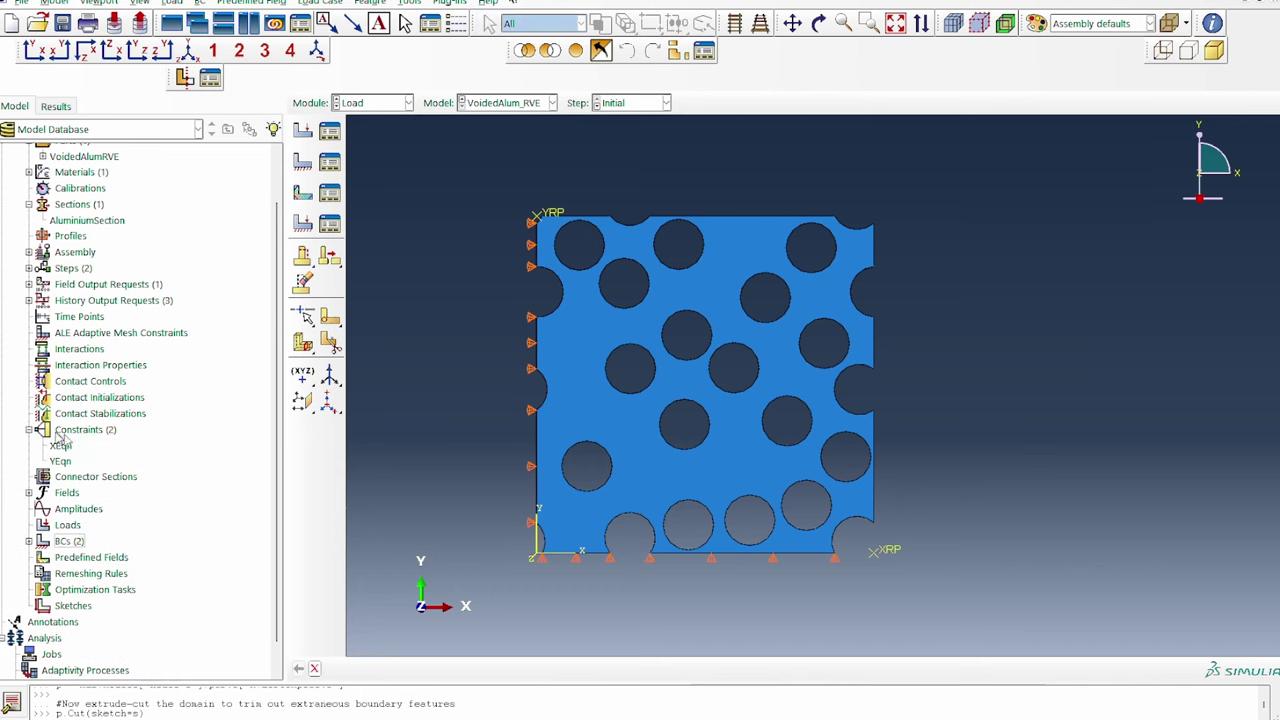
pyautogui.click(61, 445)
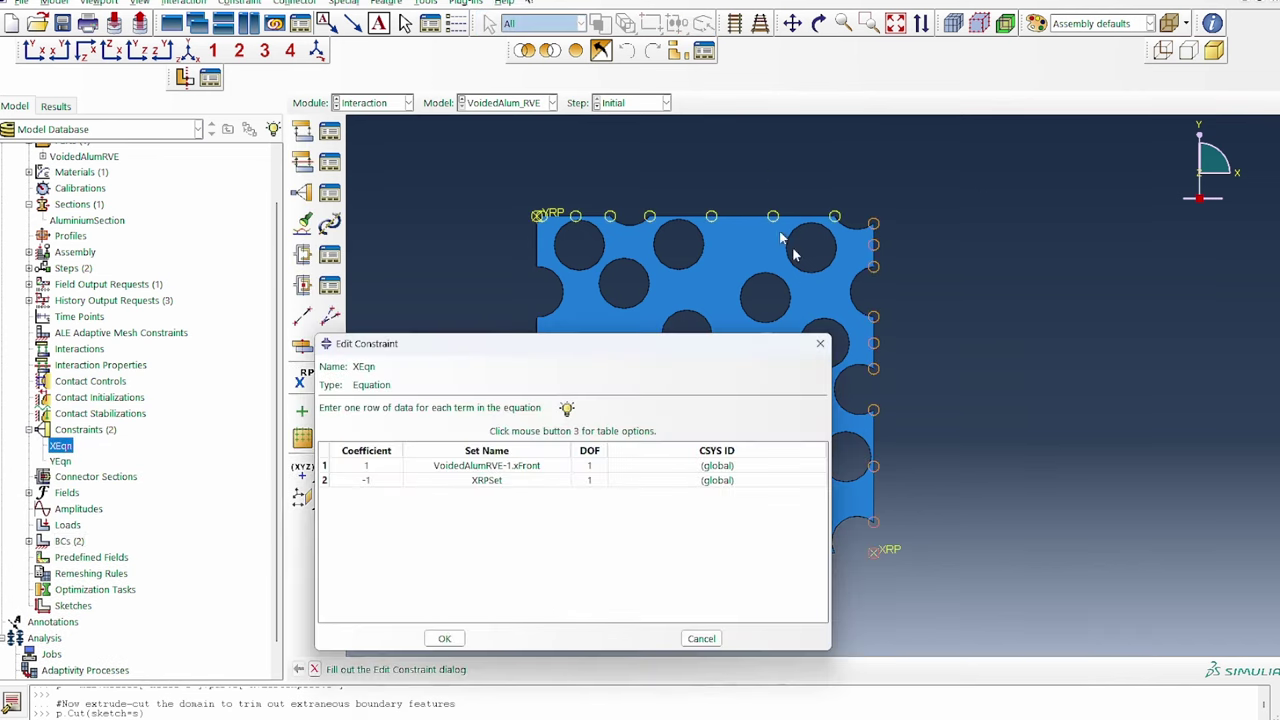
pyautogui.click(444, 638)
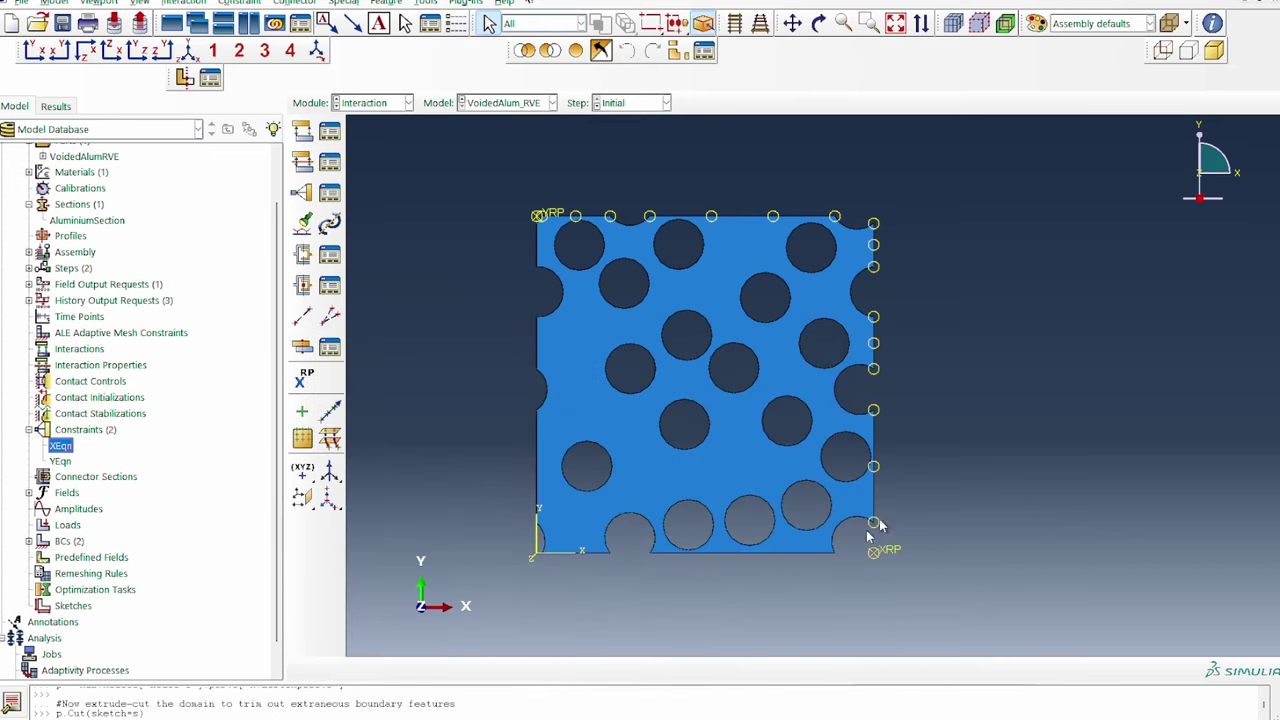
# - Create a Displacement/Rotation boundary condition named xTension in the step loadingStep
pyautogui.doubleClick(76, 542)
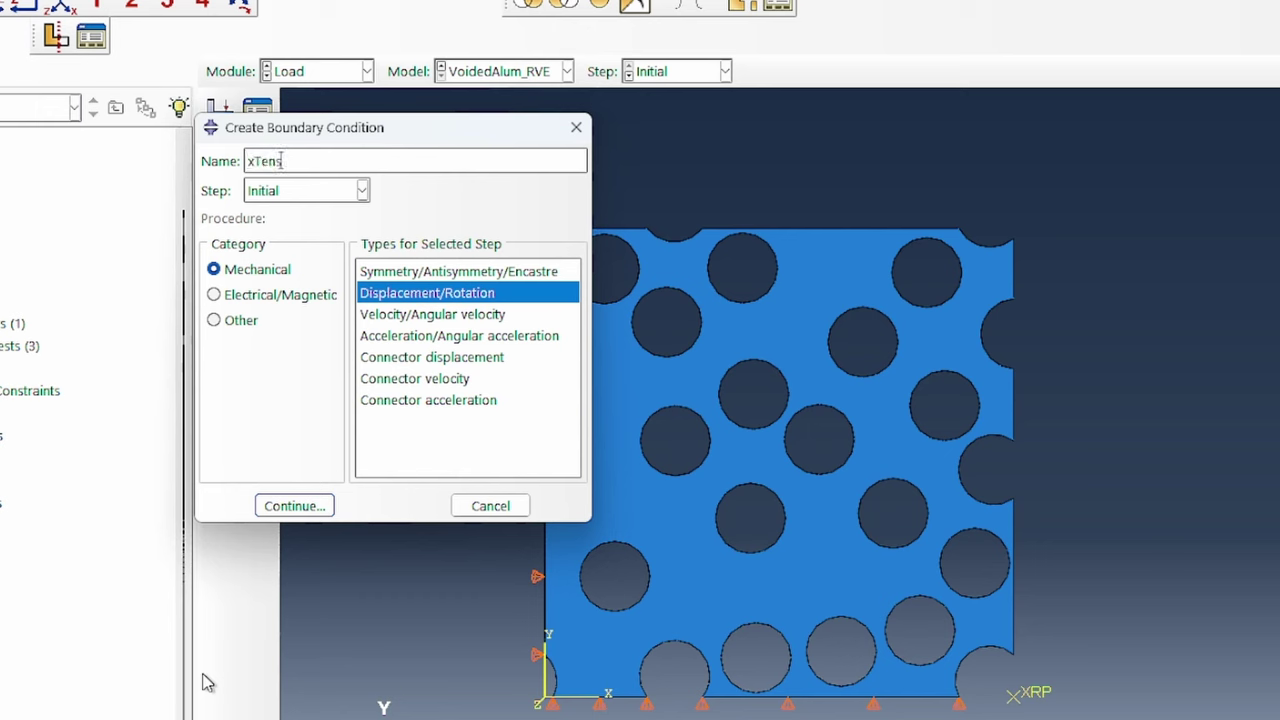
pyautogui.click(330, 190)
pyautogui.click(330, 240)
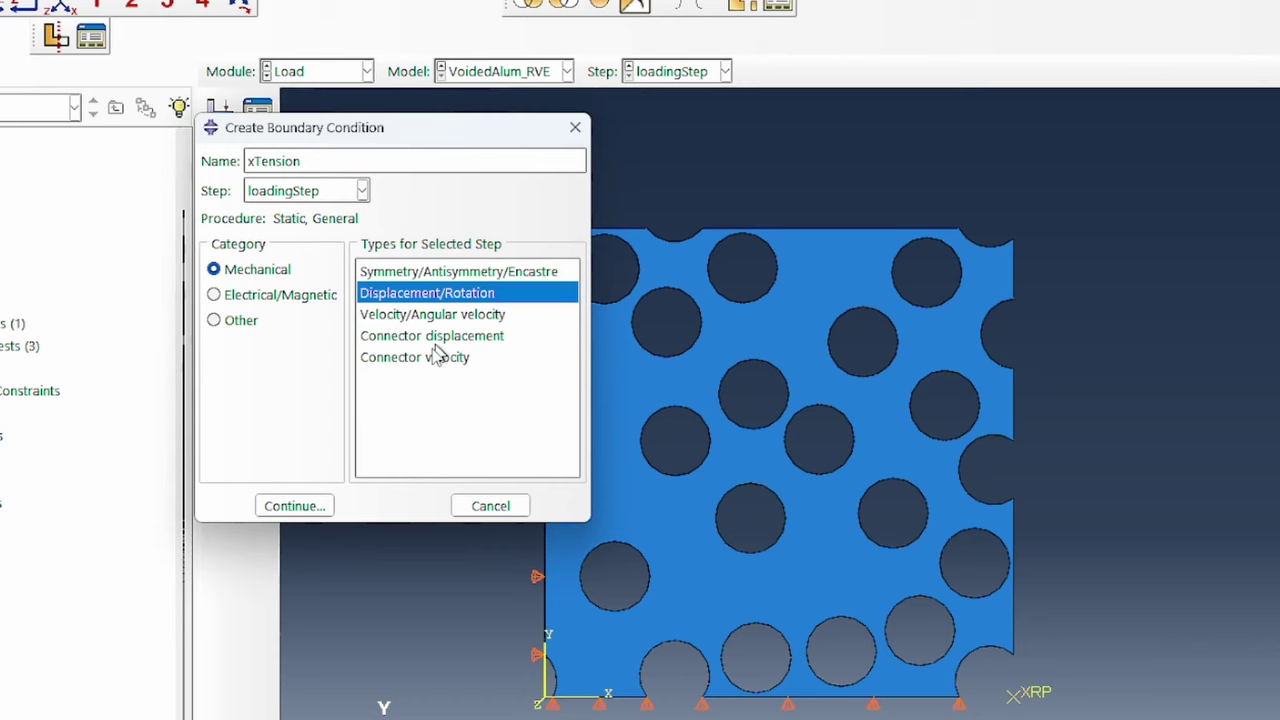
pyautogui.click(294, 507)
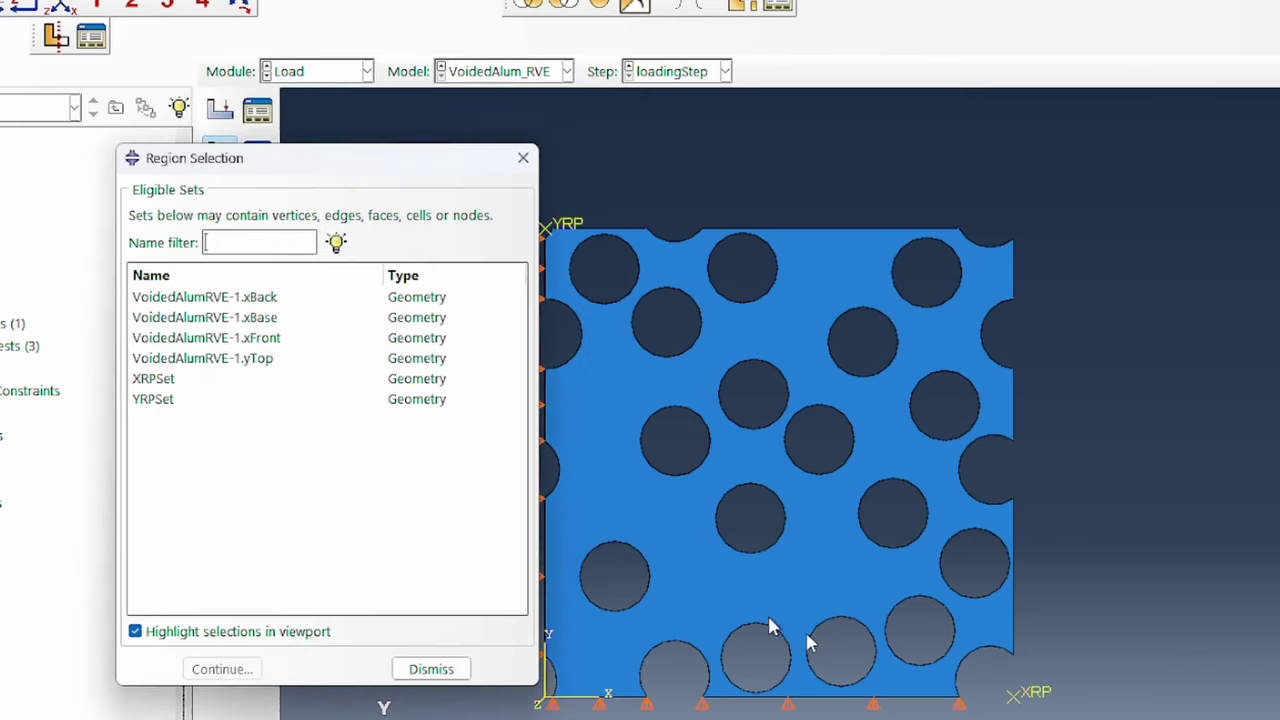
# - Apply xTension to the set XRPSet with a U1 displacement of 10
pyautogui.click(160, 380)
pyautogui.click(208, 671)
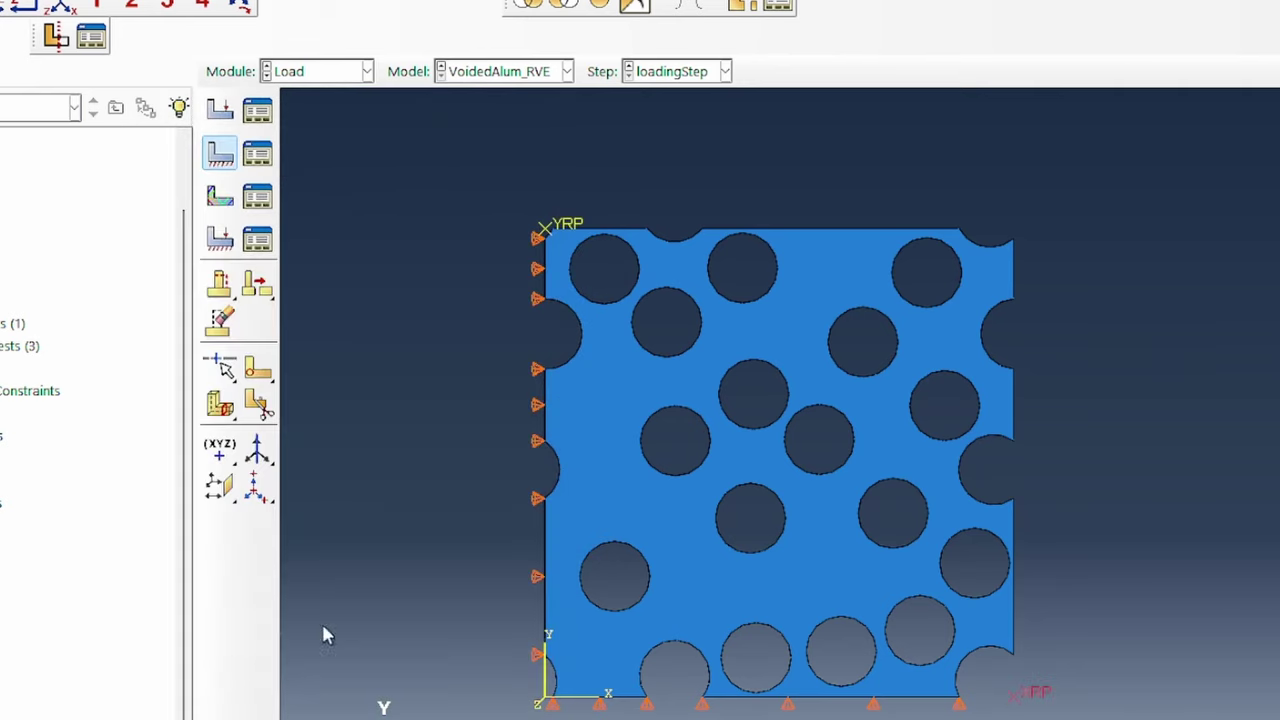
pyautogui.click(846, 105)
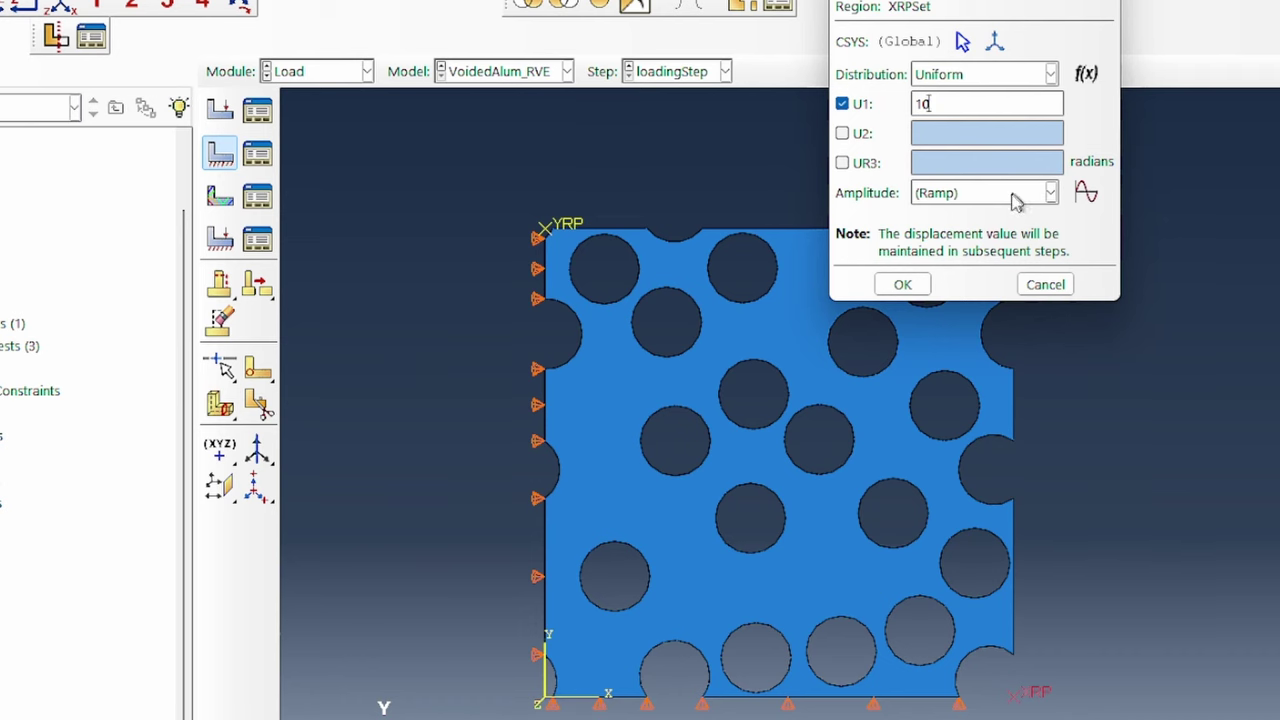
pyautogui.click(902, 284)
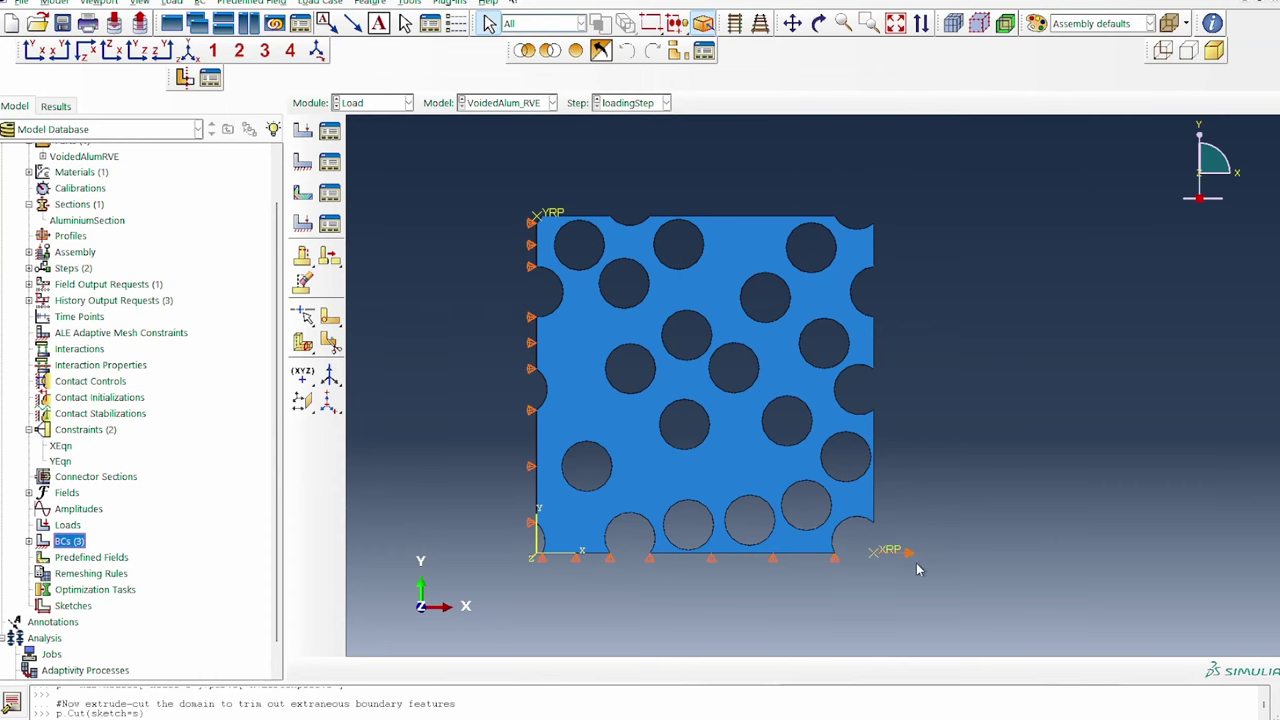
# - Create a Displacement/Rotation boundary condition named yTension in the step loadingStep
pyautogui.doubleClick(70, 541)
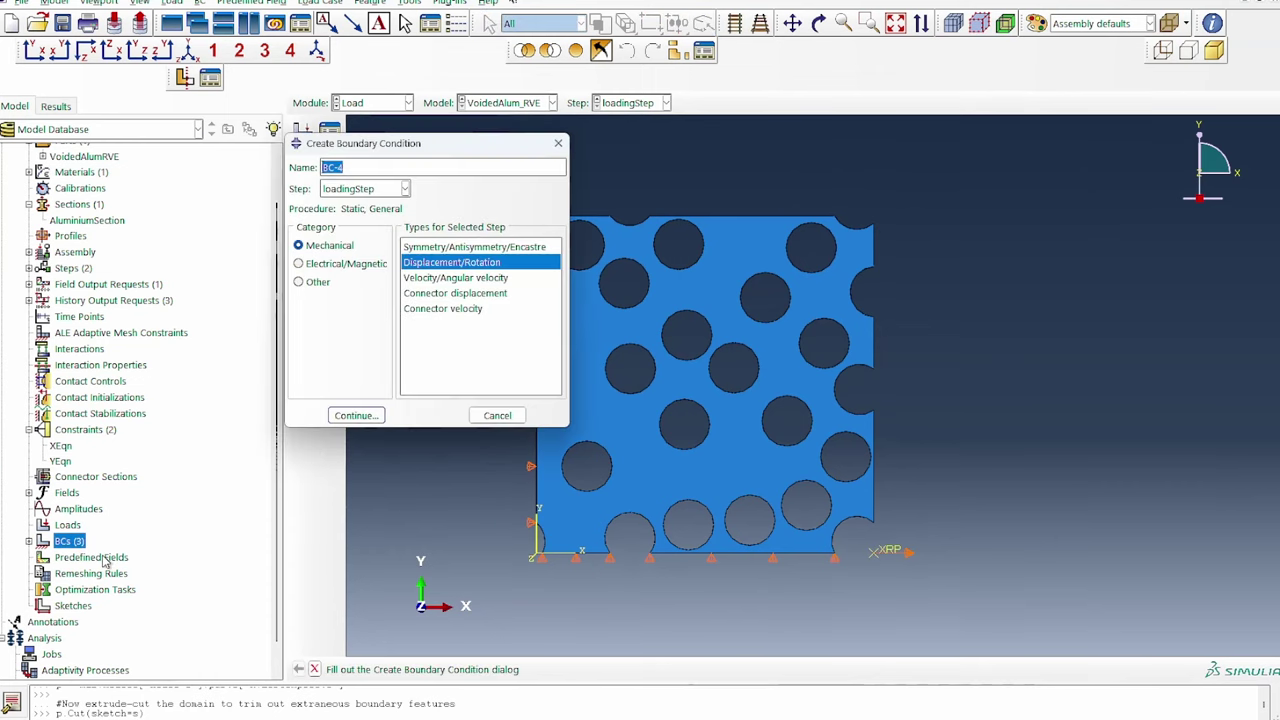
pyautogui.write('yTension')
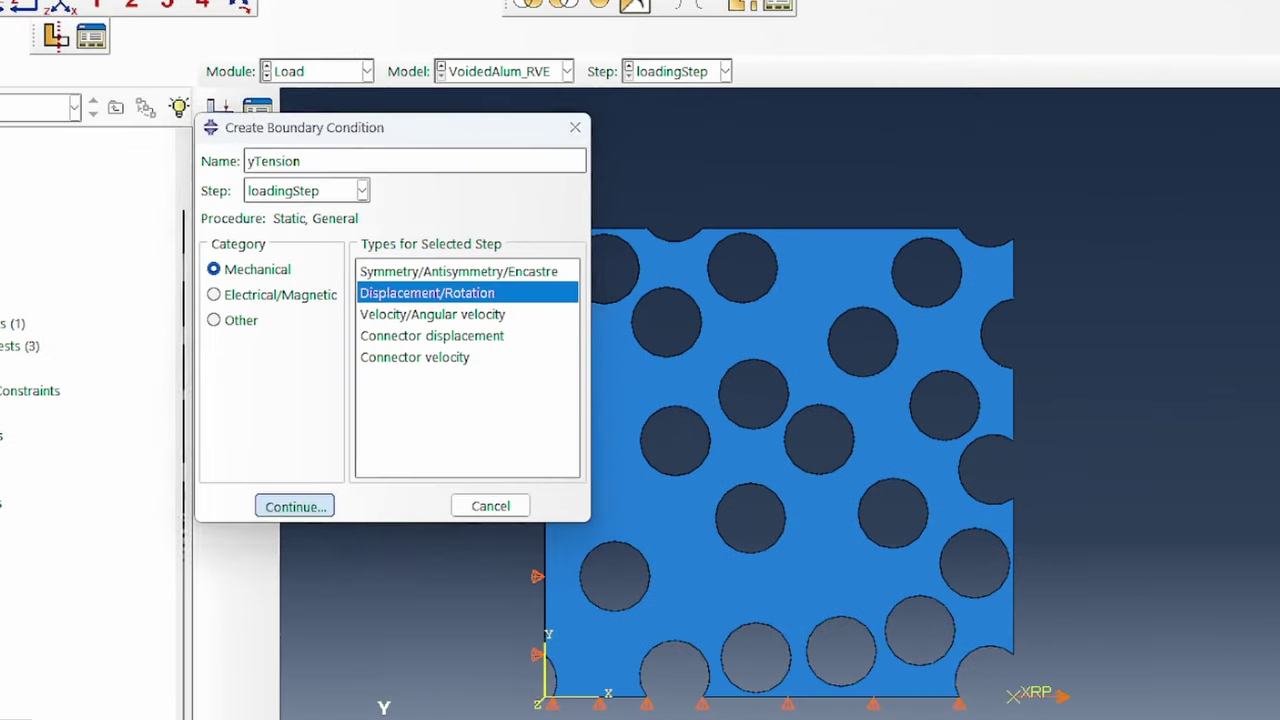
pyautogui.click(294, 505)
# - Apply yTension to the set YRPSet with a U2 displacement of 10
pyautogui.click(166, 400)
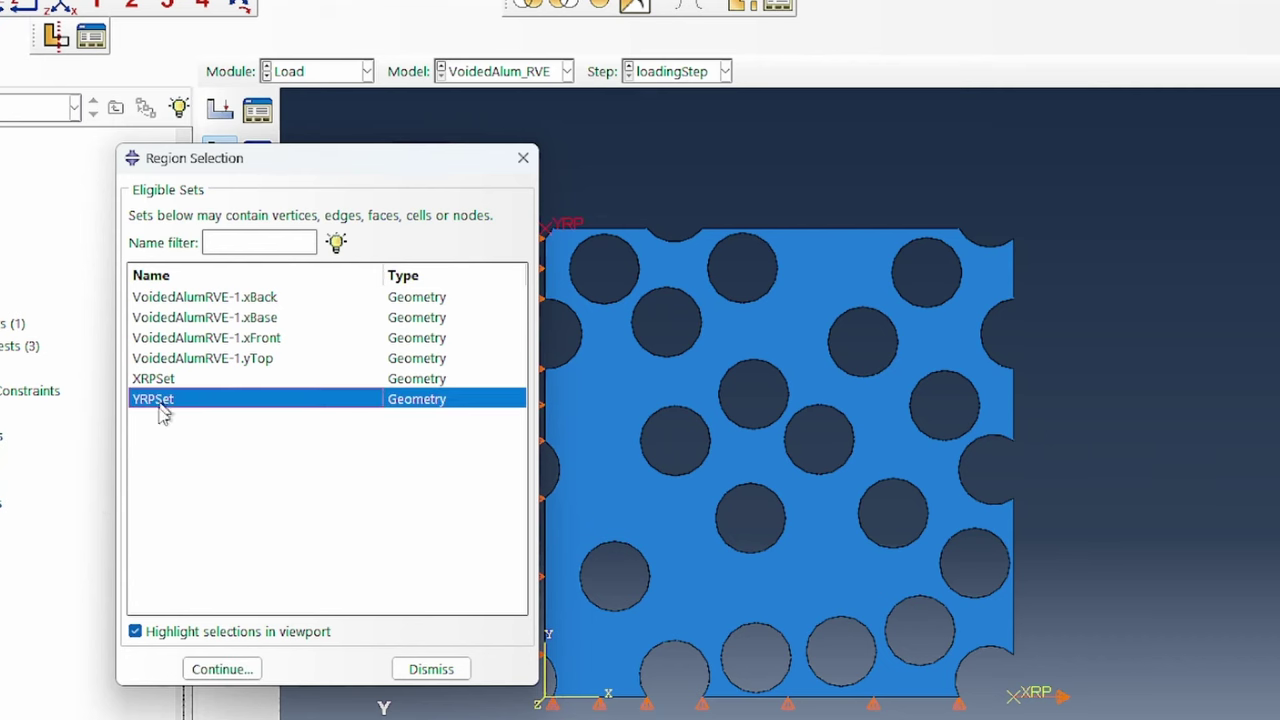
pyautogui.click(221, 670)
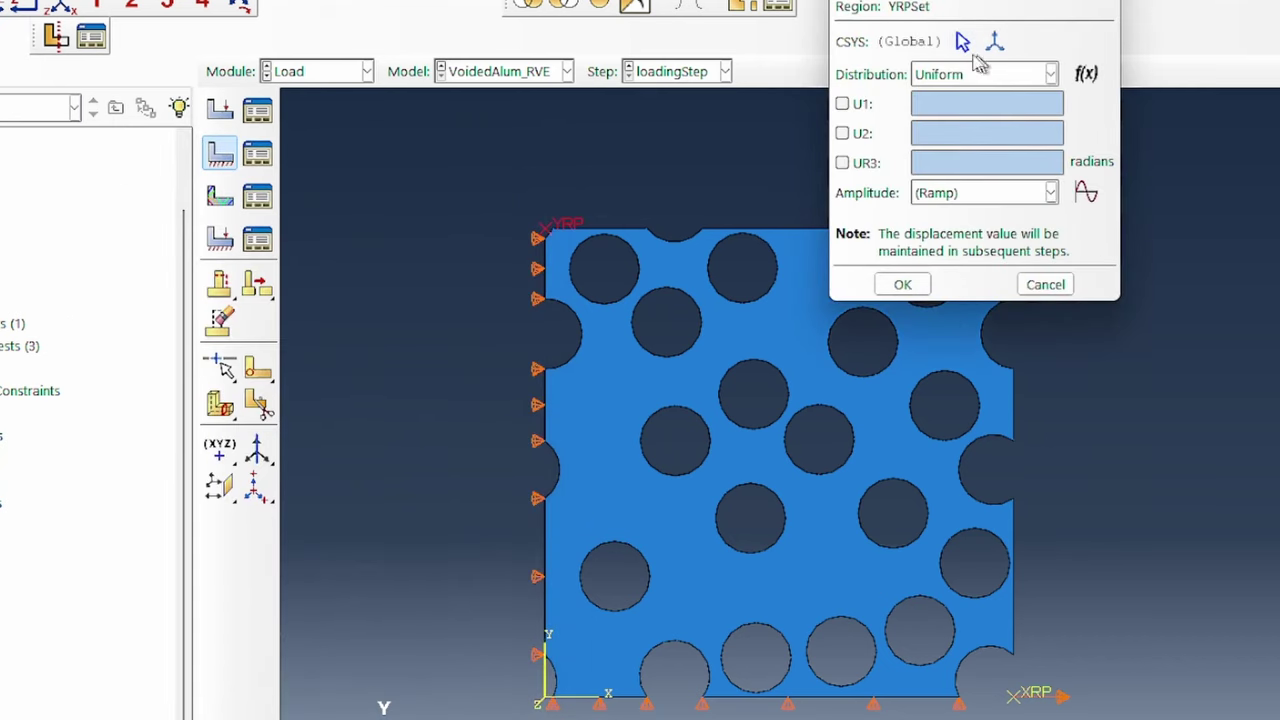
pyautogui.click(862, 134)
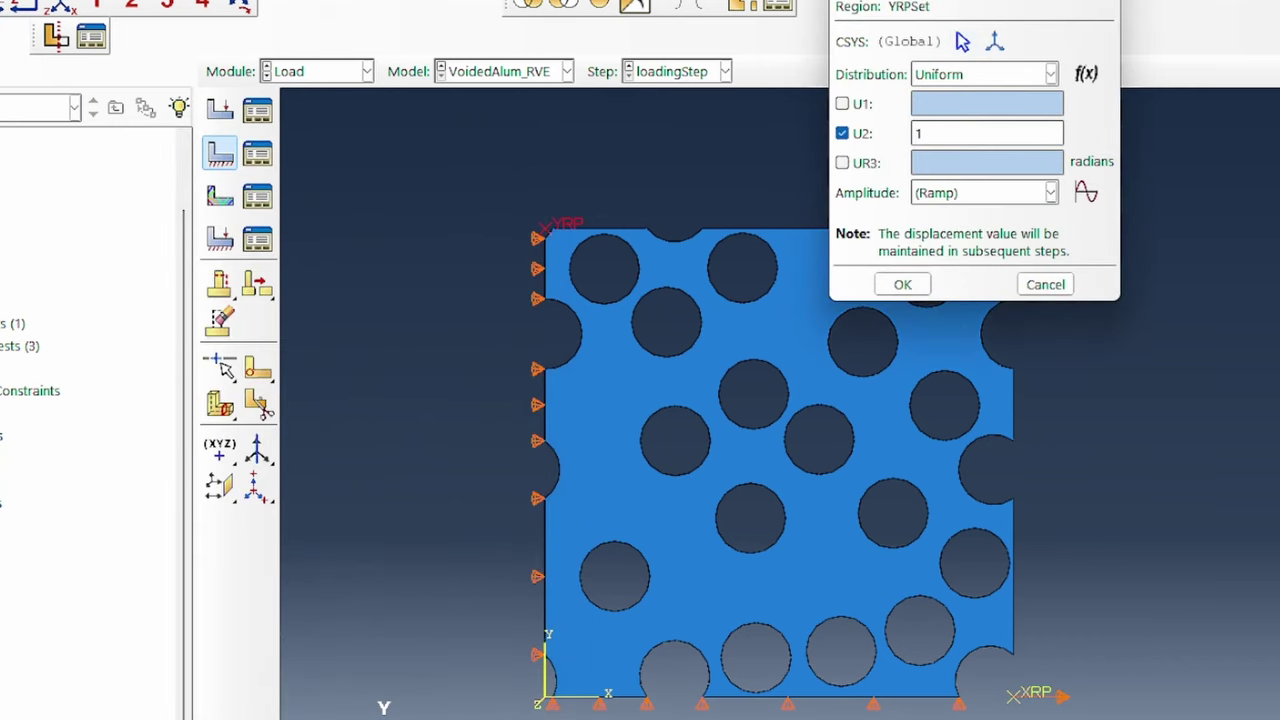
pyautogui.write('10')
pyautogui.press('Return')
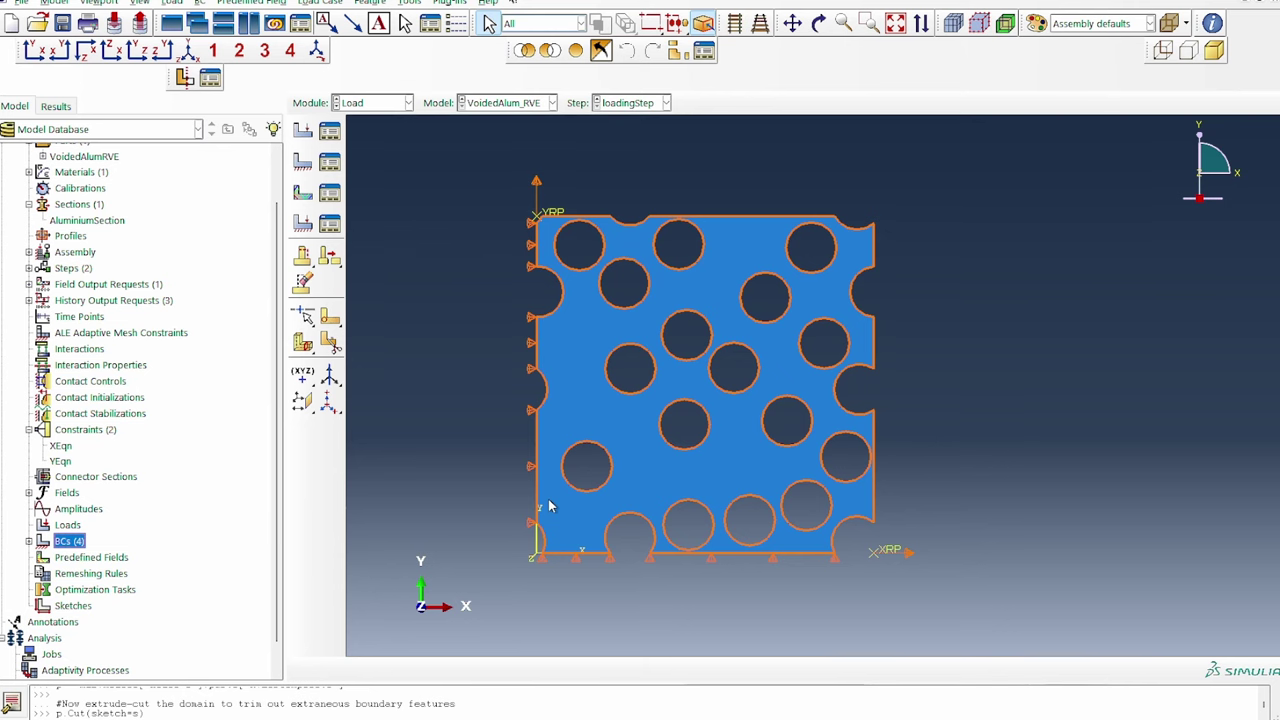
# - Display the mesh on the assembly and start creating an analysis job
pyautogui.click(958, 28)
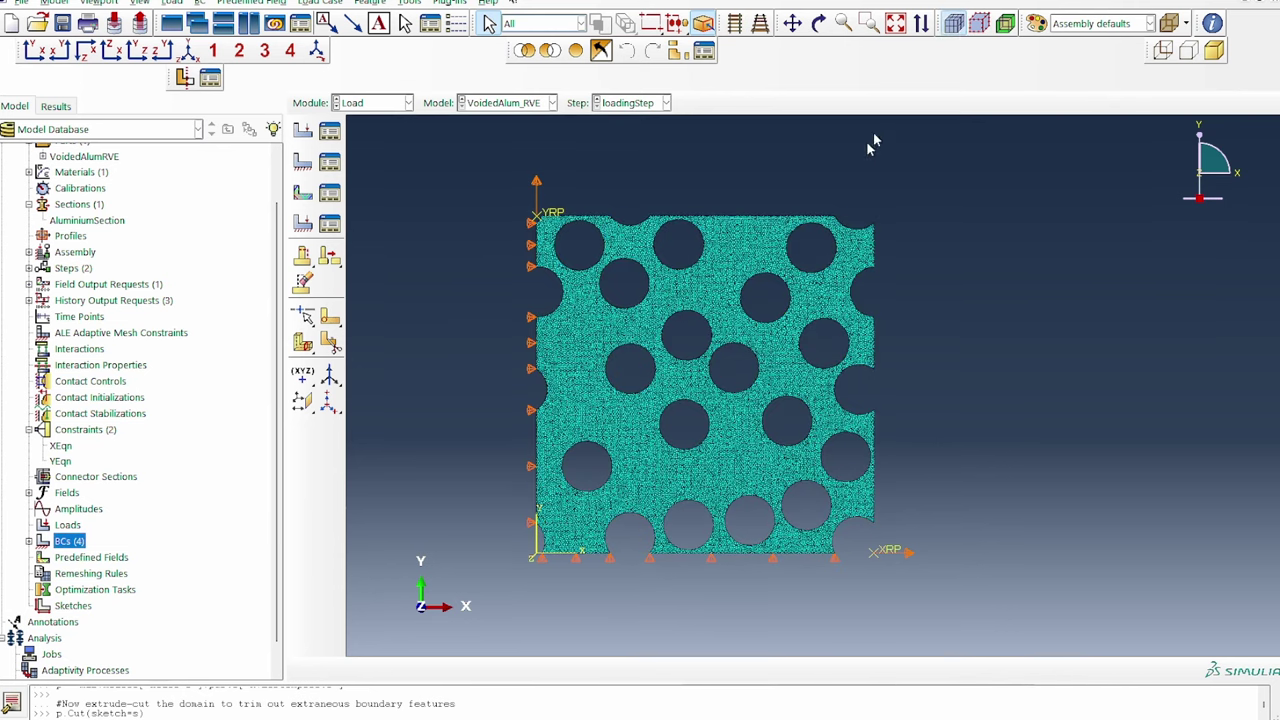
pyautogui.scroll(-2, 68, 560)
pyautogui.click(50, 632)
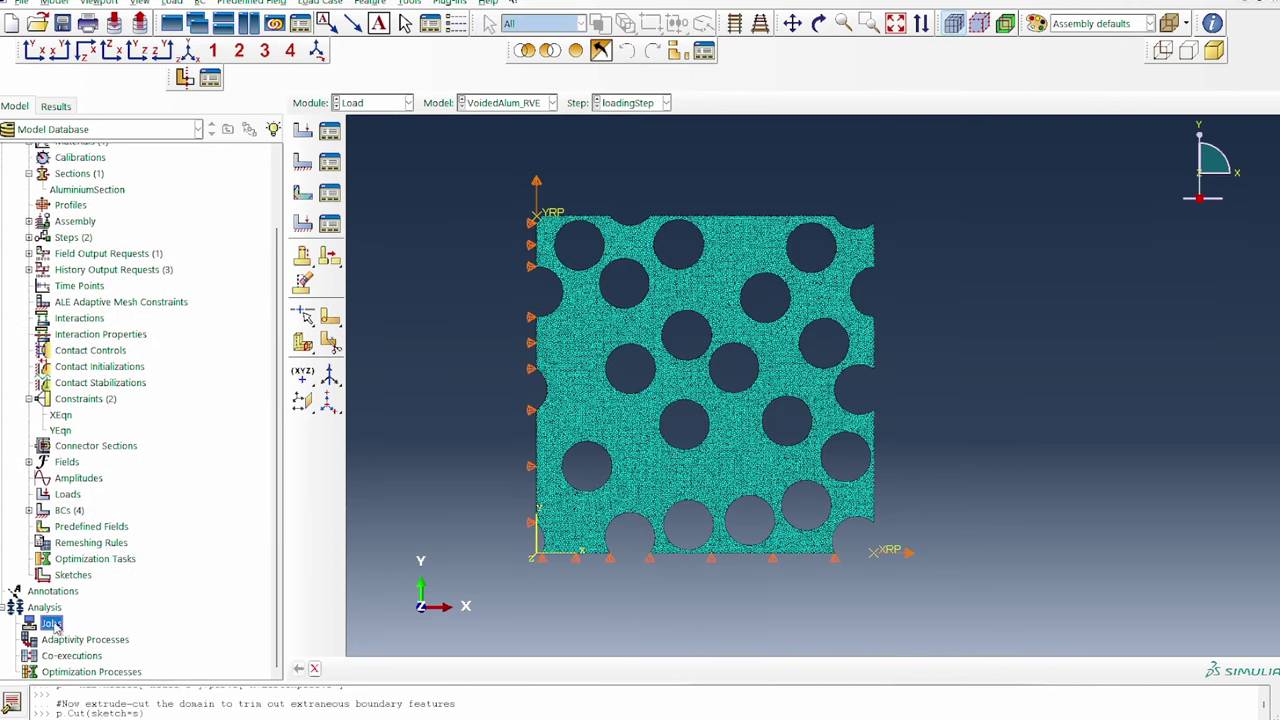
pyautogui.doubleClick(219, 626)
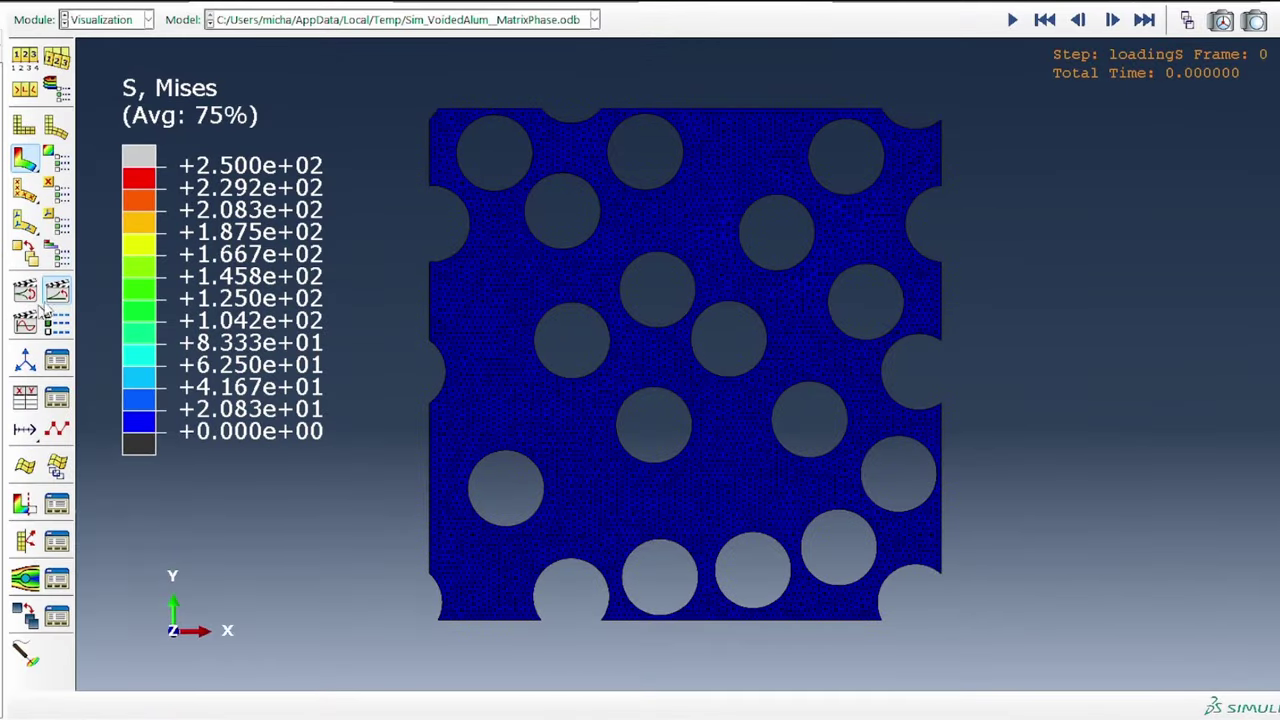
# - Play the time-history animation of the Mises stress and show the boundary conditions with symbol size 13
pyautogui.click(58, 291)
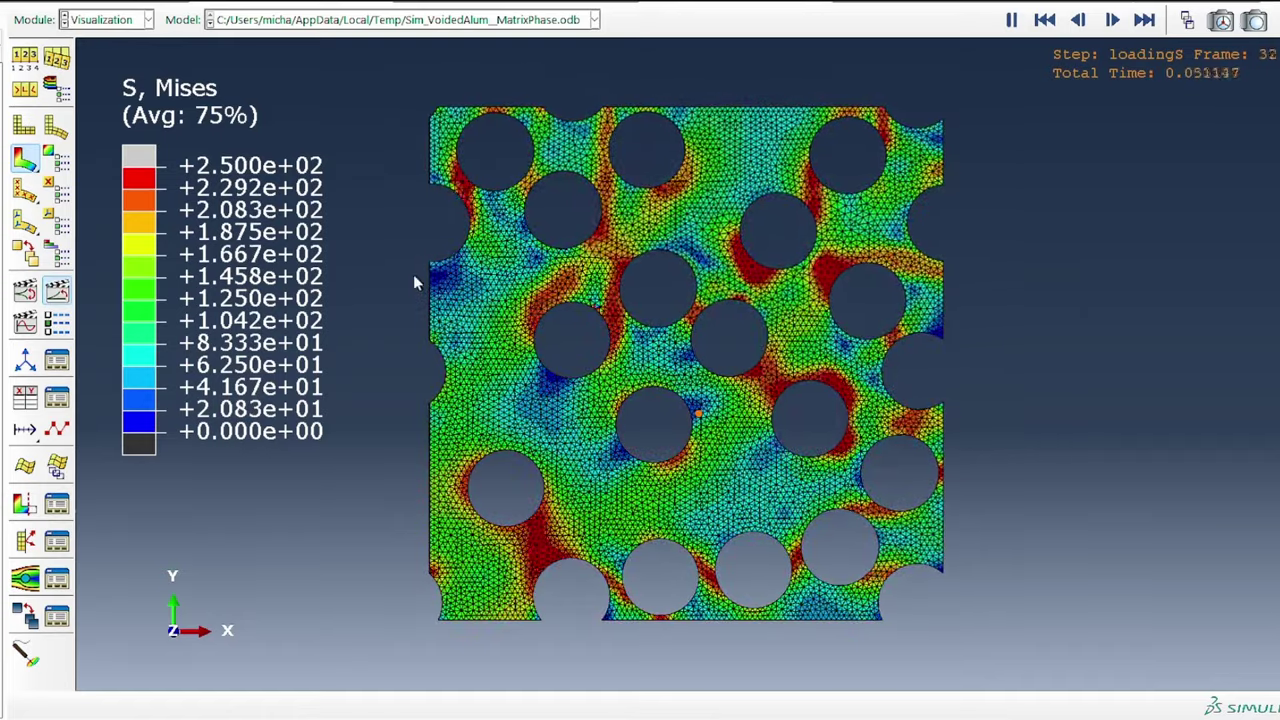
pyautogui.click(0, 0)
pyautogui.click(20, 270)
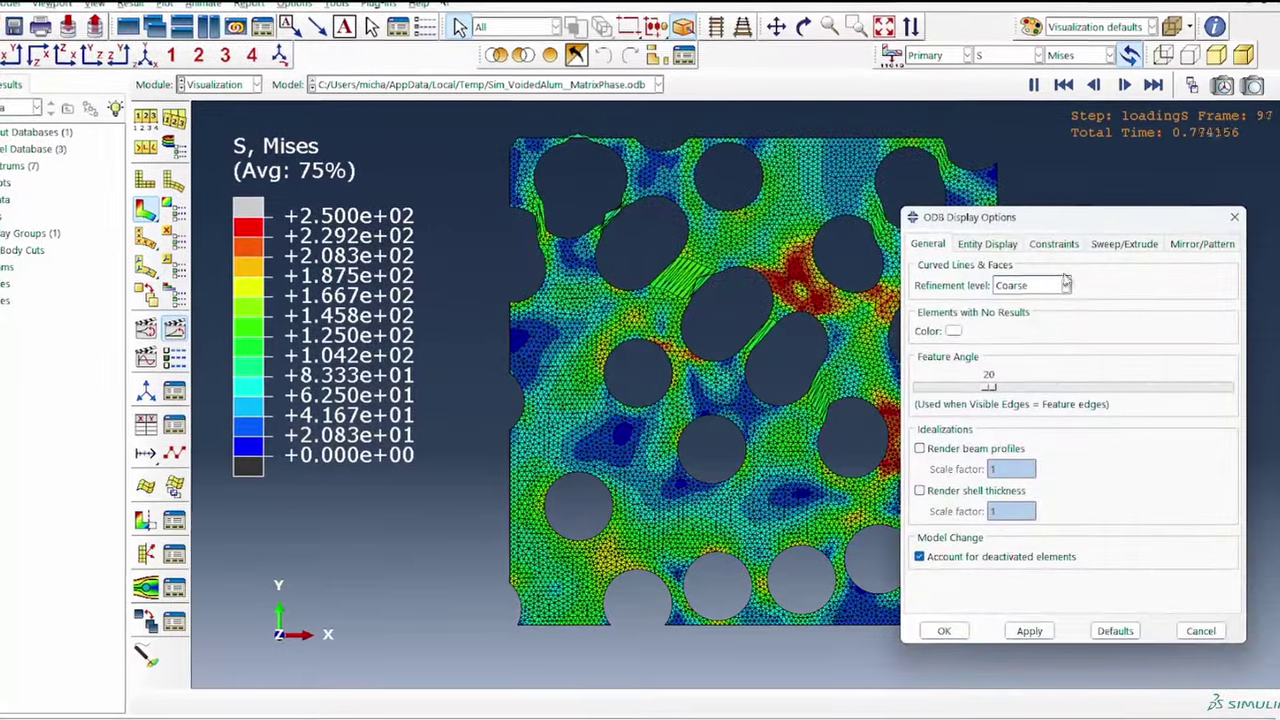
pyautogui.click(987, 243)
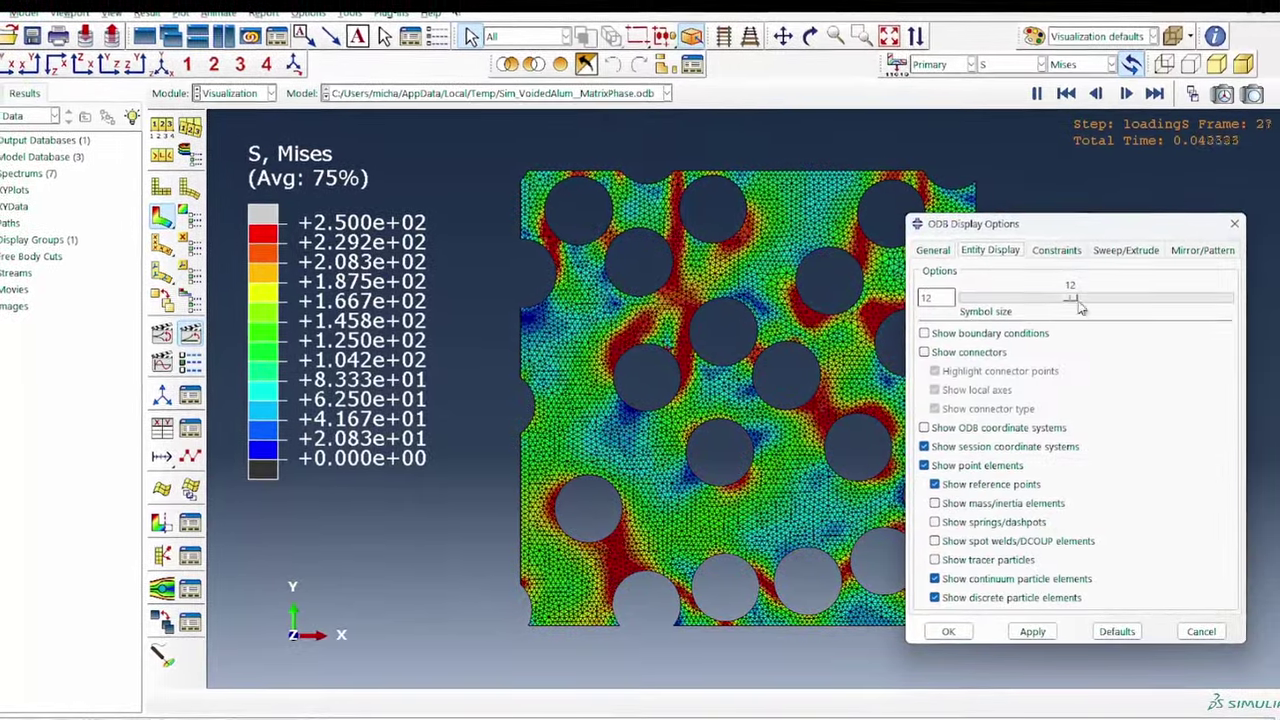
pyautogui.moveTo(1080, 308); pyautogui.dragTo(1086, 306)
pyautogui.click(924, 333)
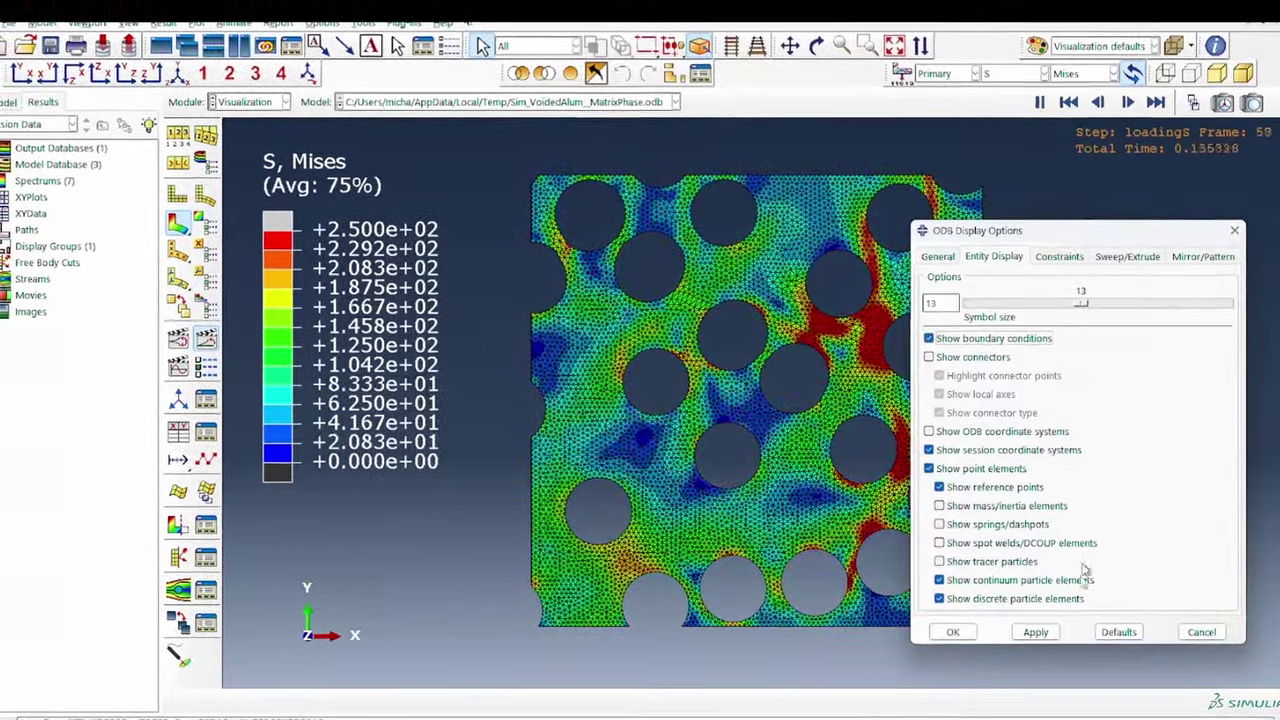
pyautogui.click(952, 632)
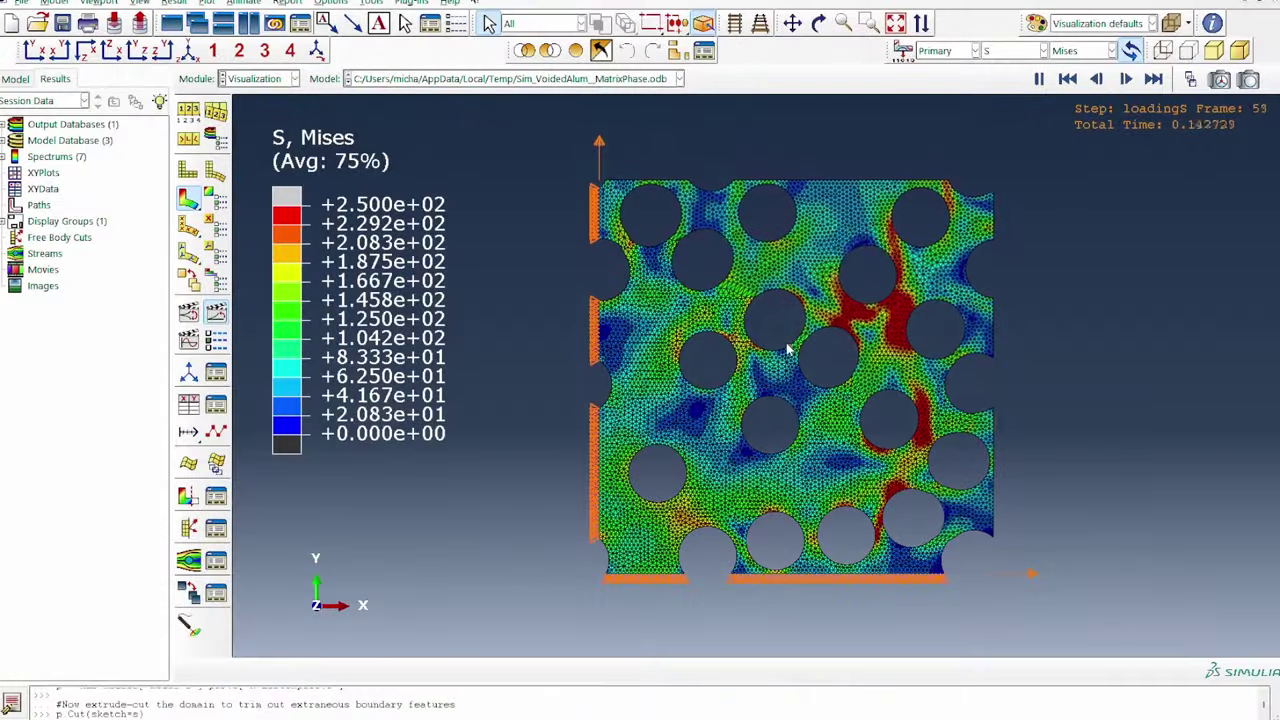
# - Plot XY data from the ODB history output: RF1 and U1 of node set XRP, RF2 and U2 of node set YRP
pyautogui.click(188, 404)
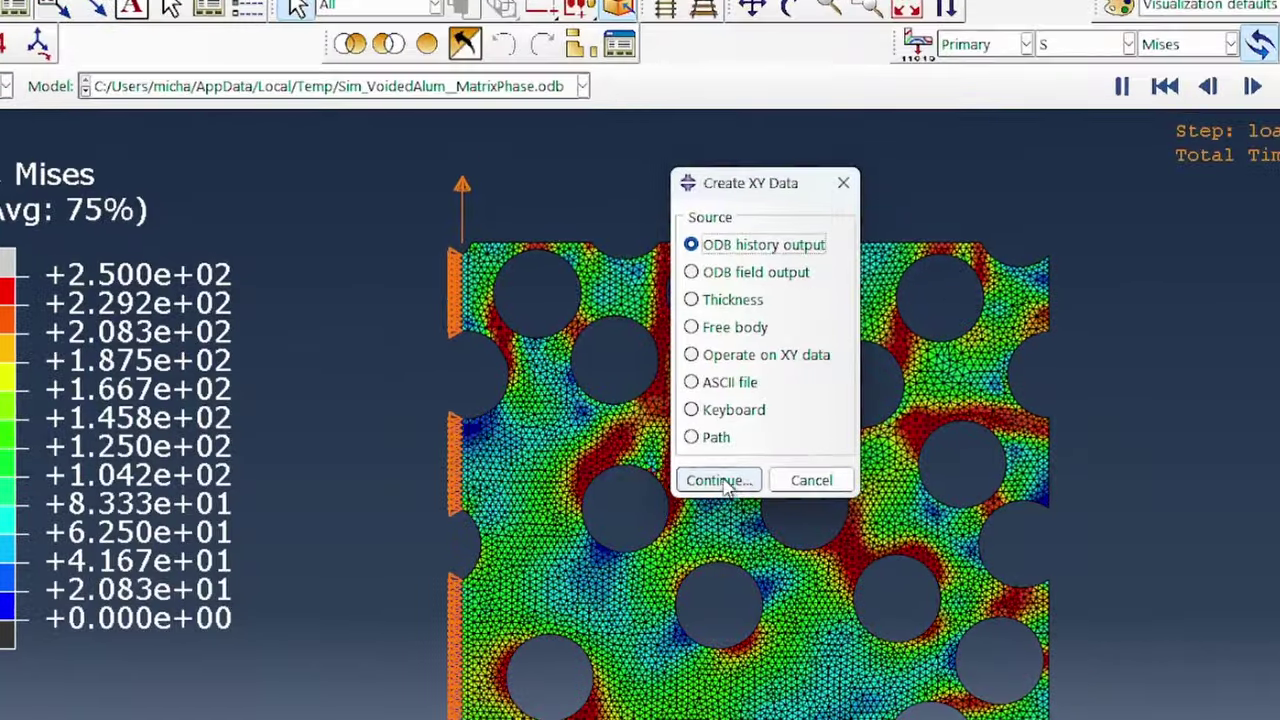
pyautogui.click(719, 480)
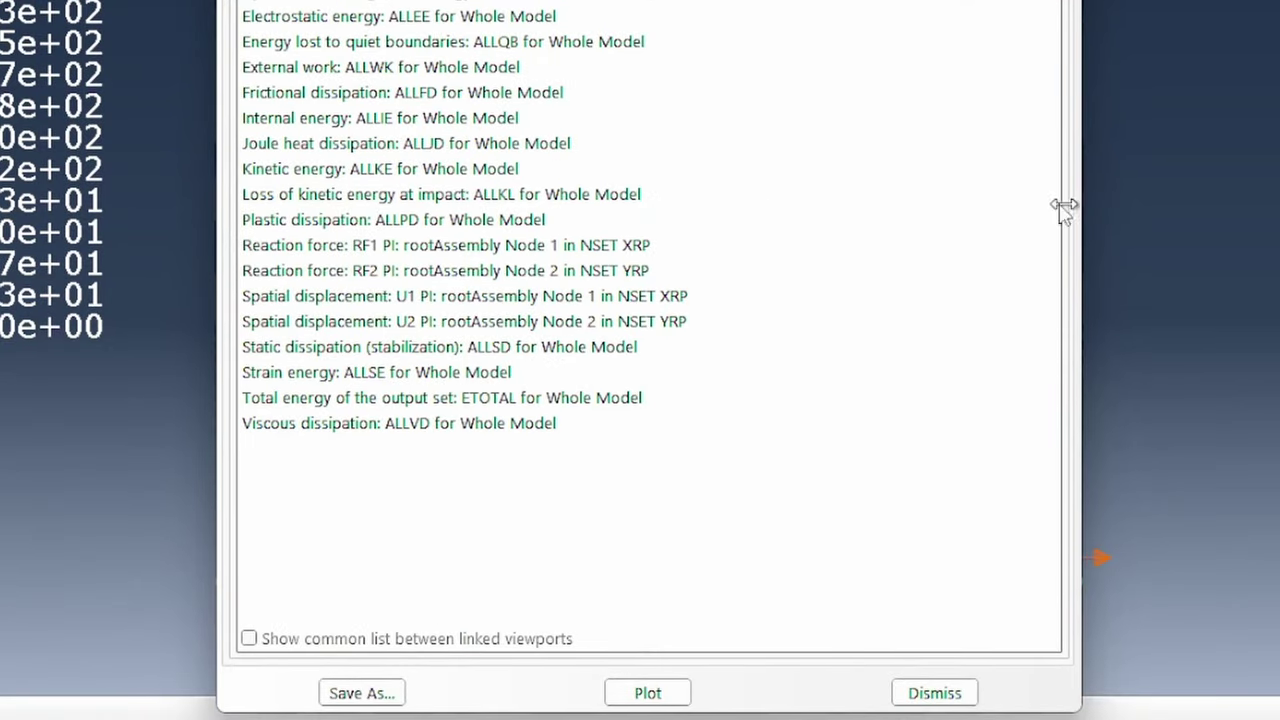
pyautogui.click(515, 246)
pyautogui.keyDown('ctrl'); pyautogui.click(518, 272); pyautogui.keyUp('ctrl')
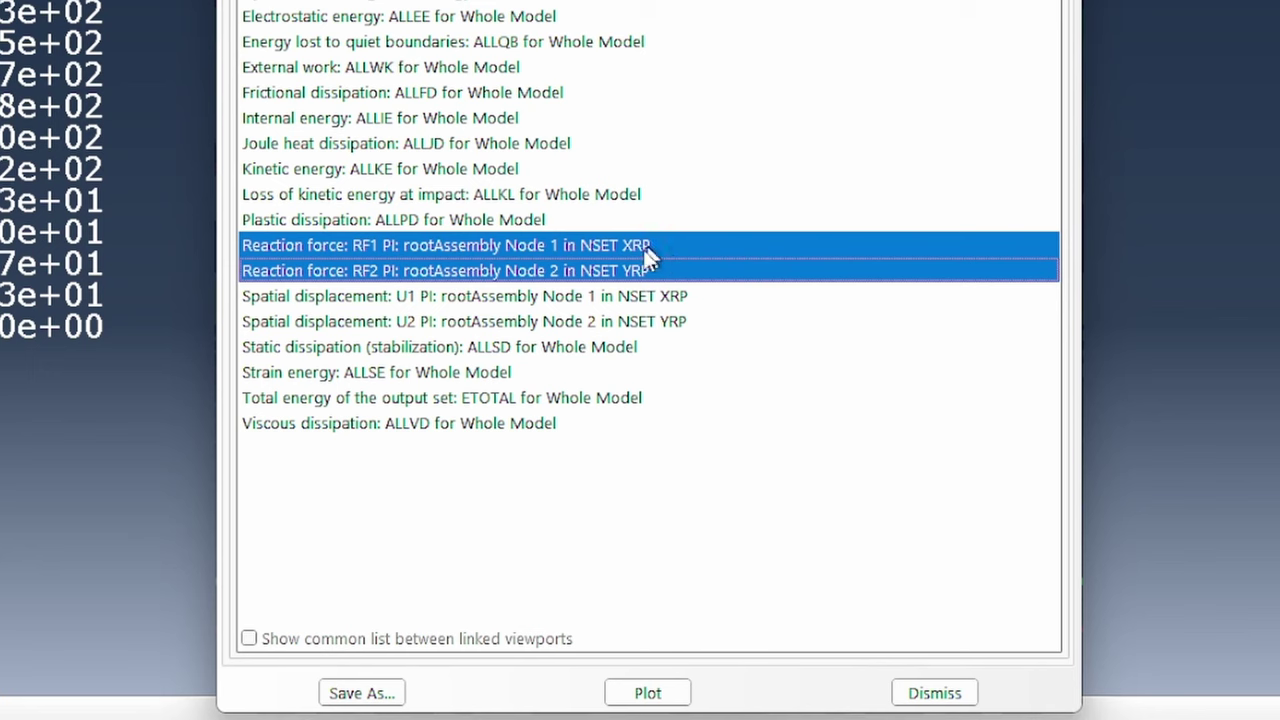
pyautogui.keyDown('ctrl'); pyautogui.click(668, 296); pyautogui.keyUp('ctrl')
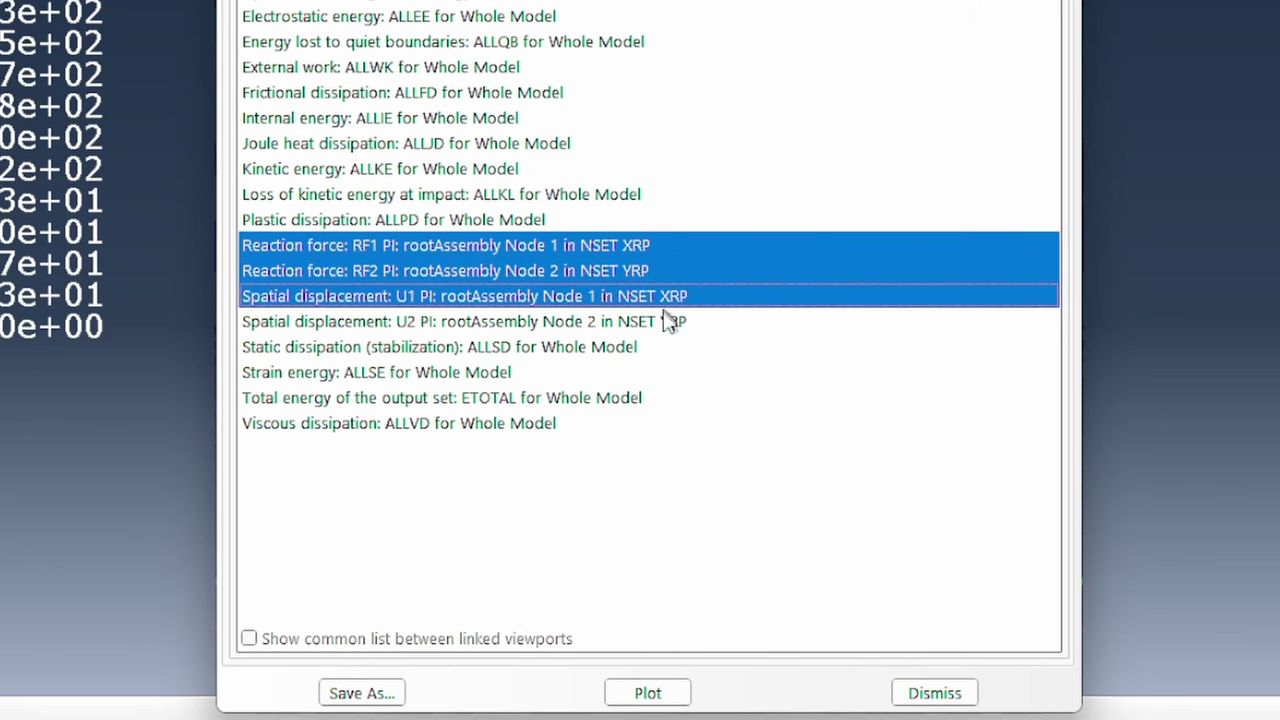
pyautogui.keyDown('ctrl'); pyautogui.click(670, 321); pyautogui.keyUp('ctrl')
pyautogui.click(648, 693)
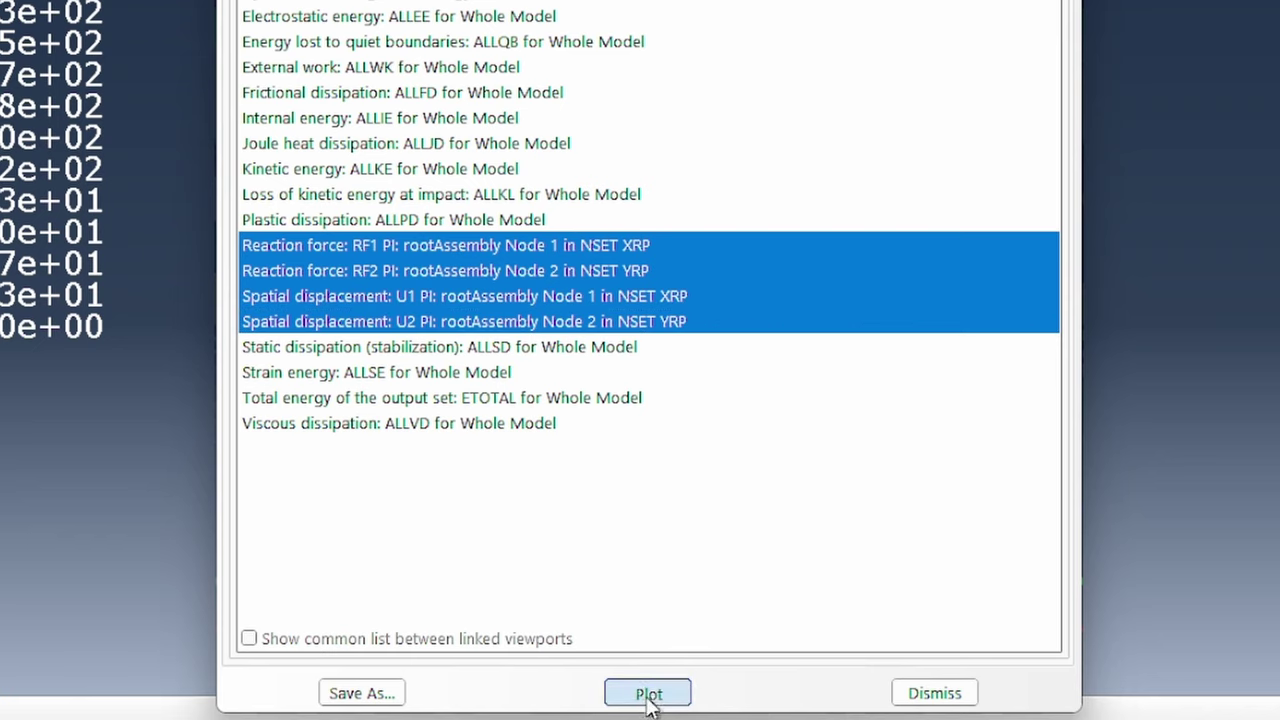
pyautogui.click(934, 693)
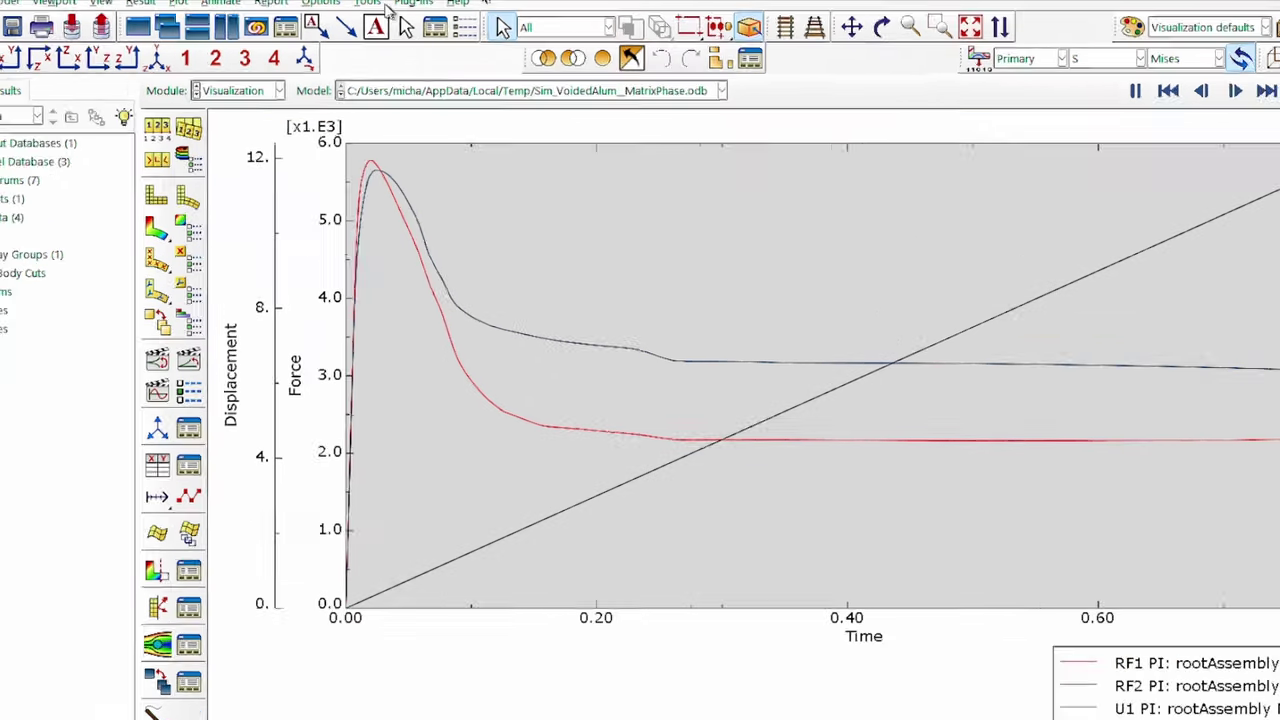
# - Export the XY data of the current plot from Abaqus/CAE to Excel with the Excel Utilities plug-in
pyautogui.click(372, 3)
pyautogui.moveTo(417, 6)
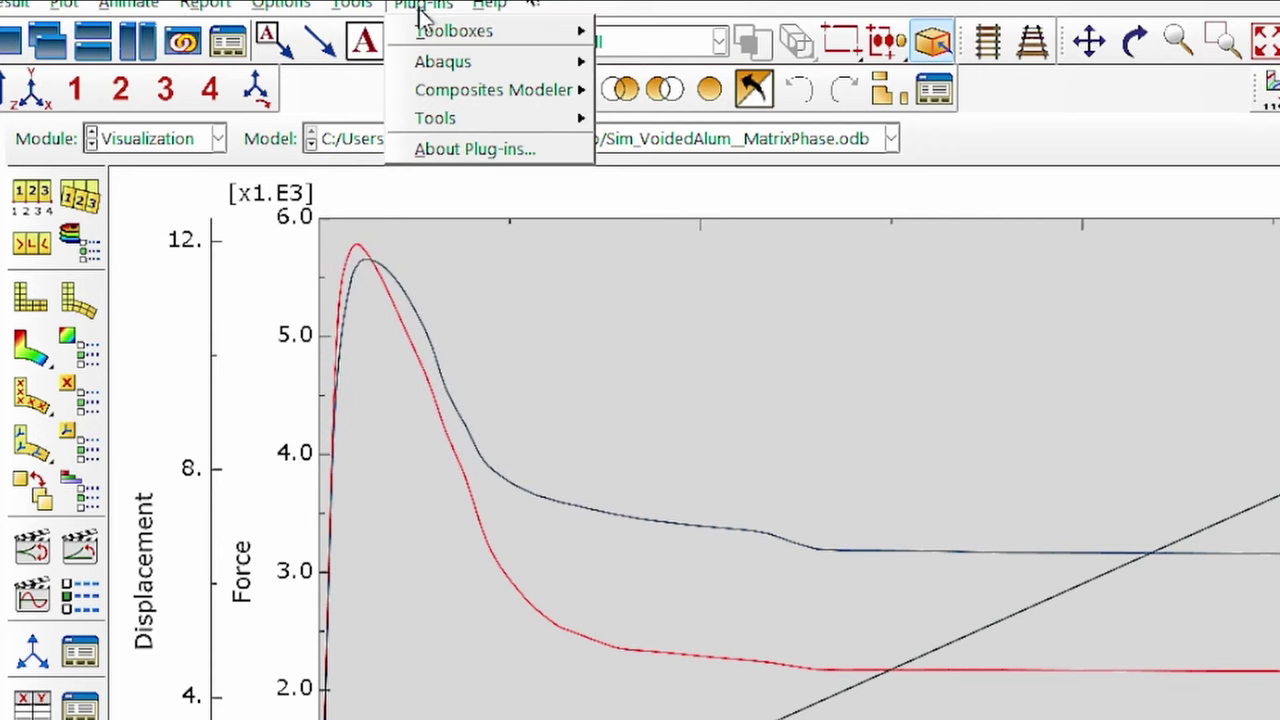
pyautogui.moveTo(487, 123)
pyautogui.click(652, 178)
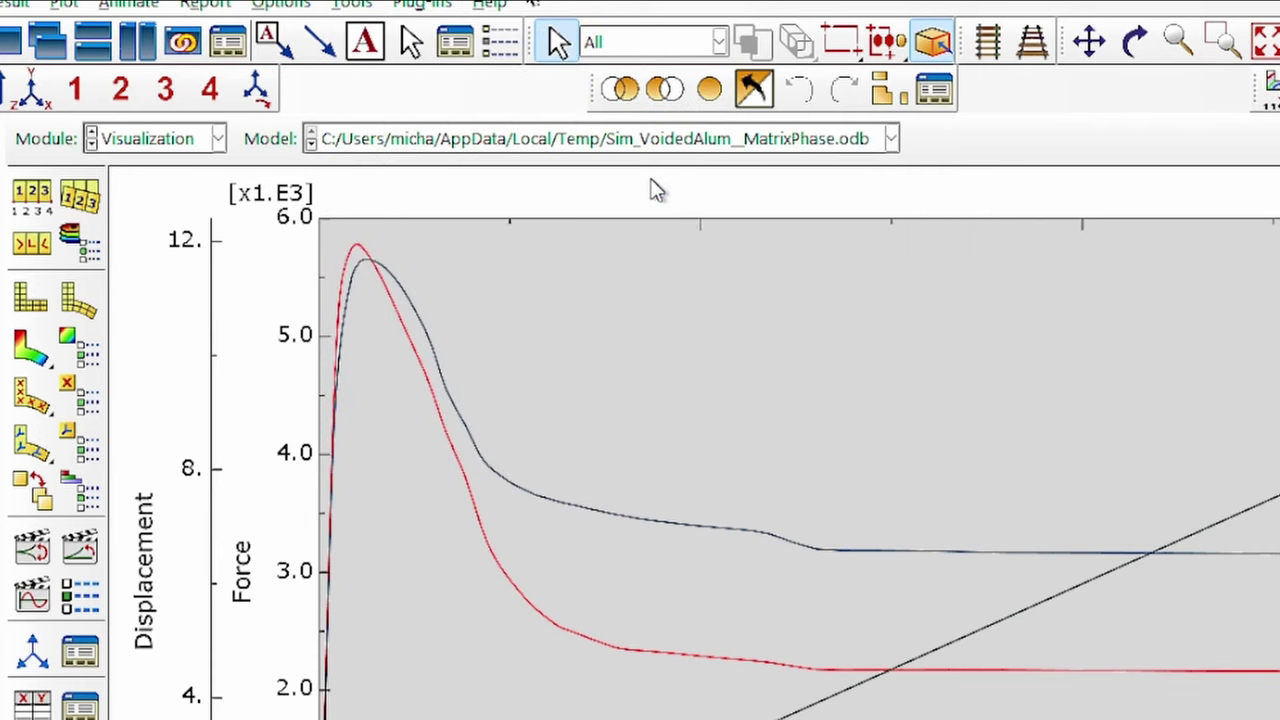
pyautogui.click(700, 441)
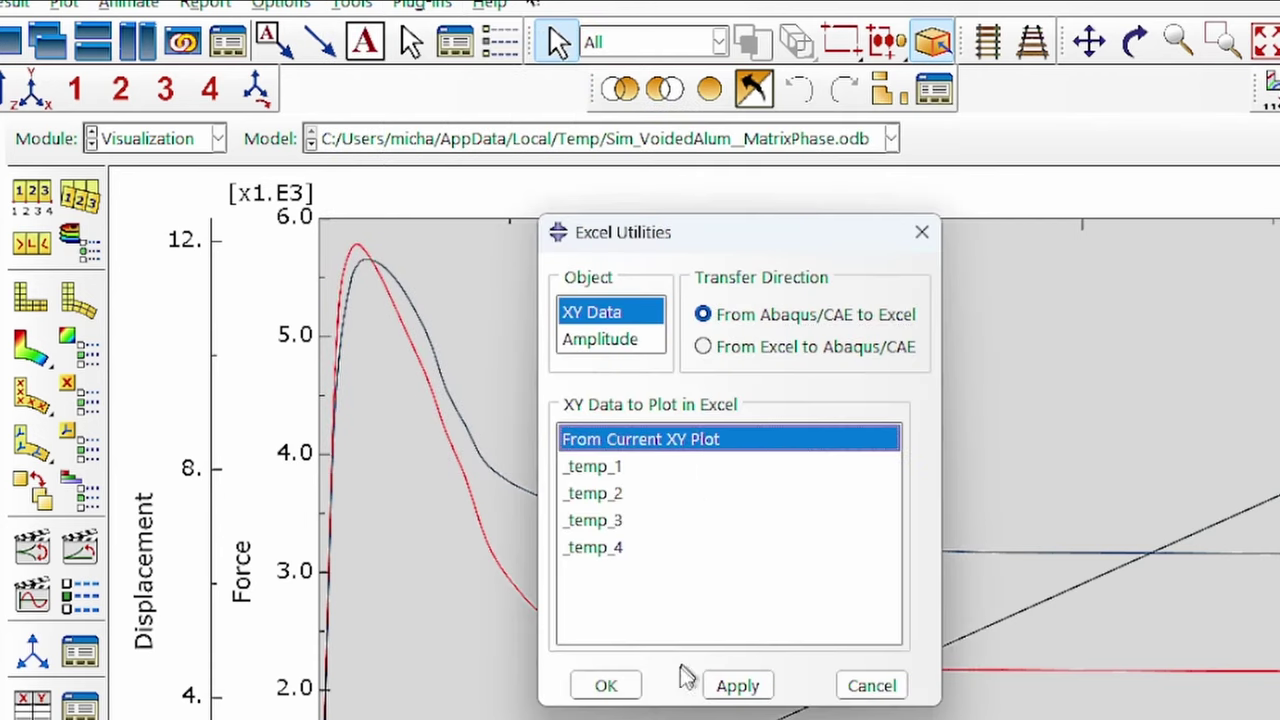
pyautogui.click(606, 687)
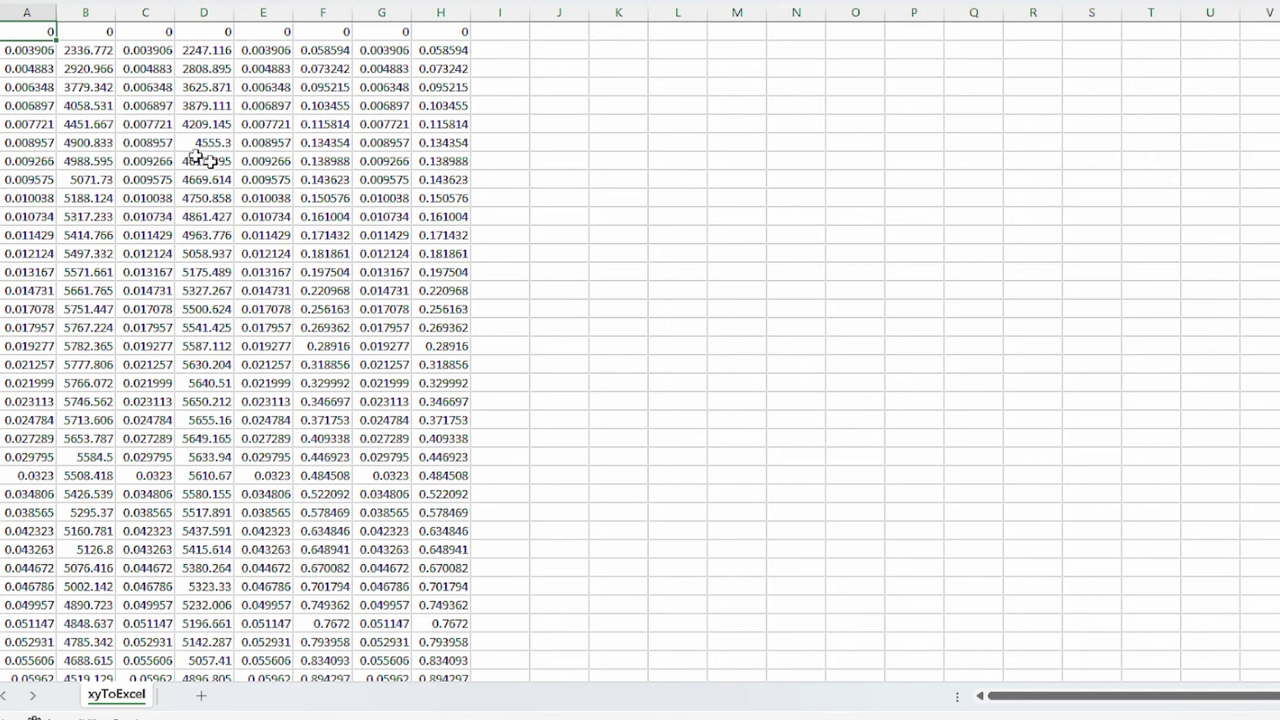
# - Examine the exported time and reaction force columns in the Excel sheet xyToExcel
pyautogui.click(38, 13)
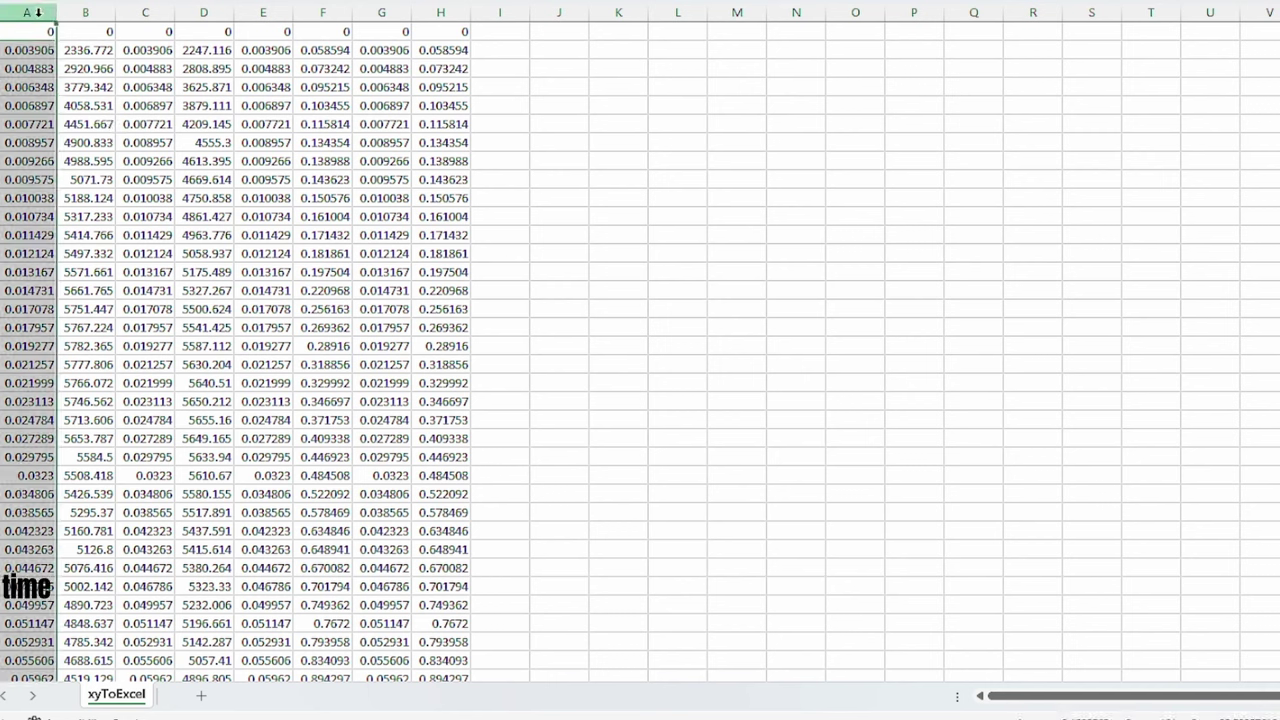
pyautogui.click(136, 11)
pyautogui.click(204, 11)
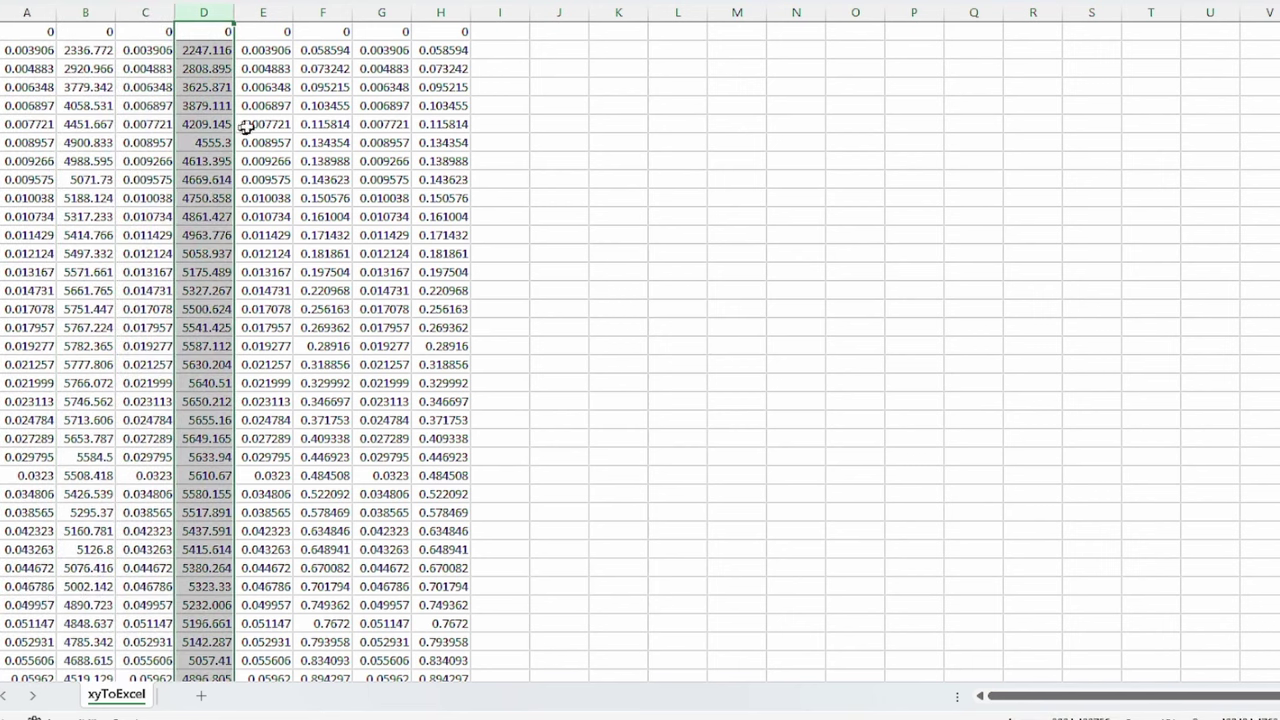
# - Delete the duplicate time columns C, E and G from the xyToExcel sheet
pyautogui.click(142, 11)
pyautogui.click(30, 11)
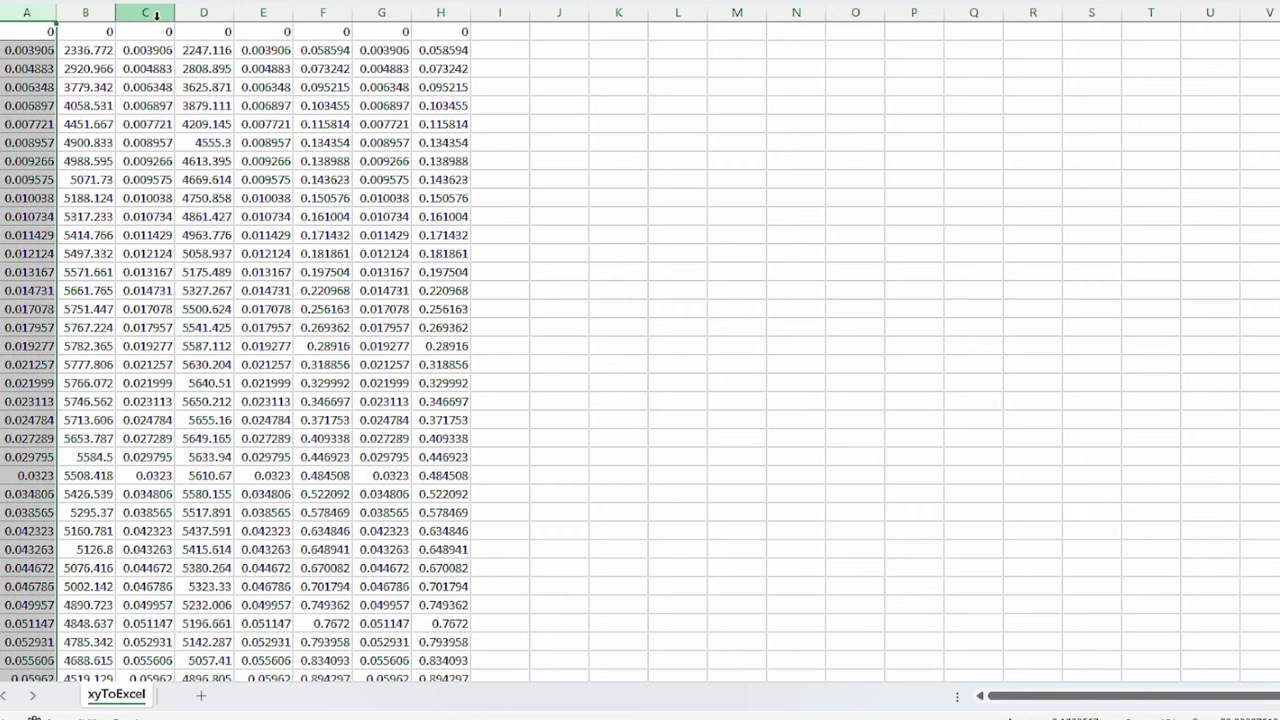
pyautogui.click(156, 13)
pyautogui.keyDown('ctrl'); pyautogui.click(263, 12); pyautogui.keyUp('ctrl')
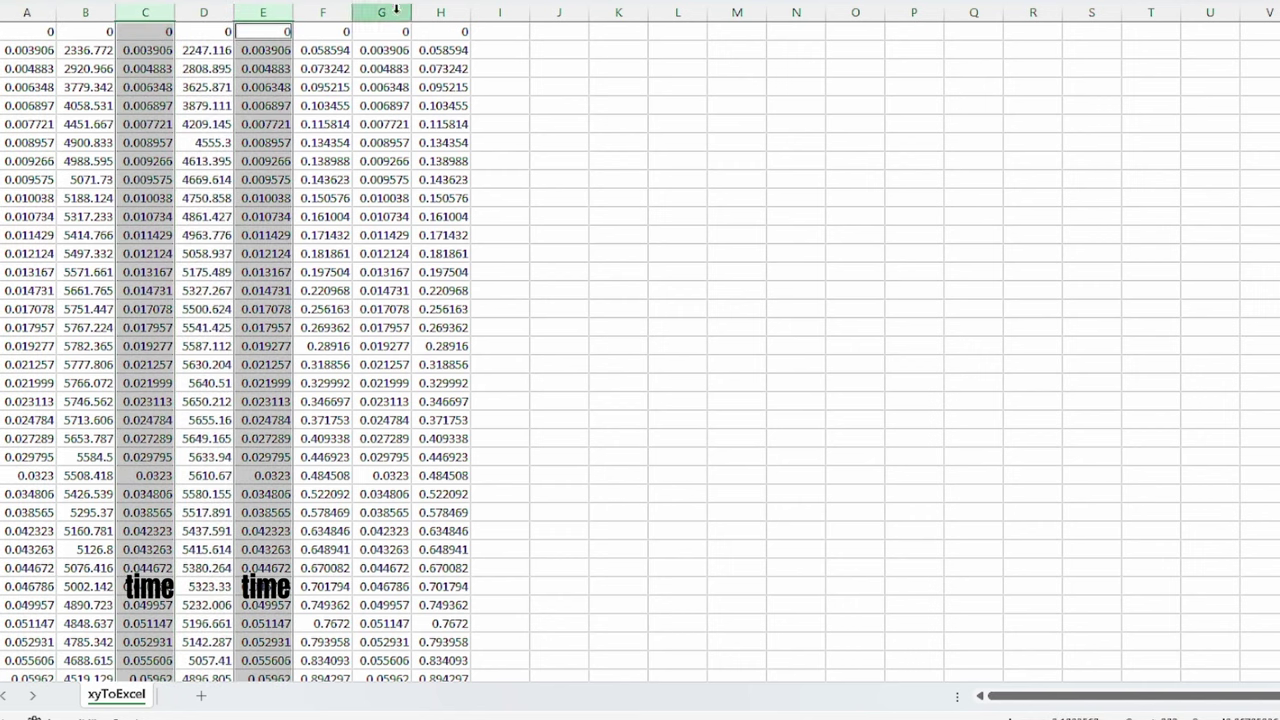
pyautogui.keyDown('ctrl'); pyautogui.click(396, 11); pyautogui.keyUp('ctrl')
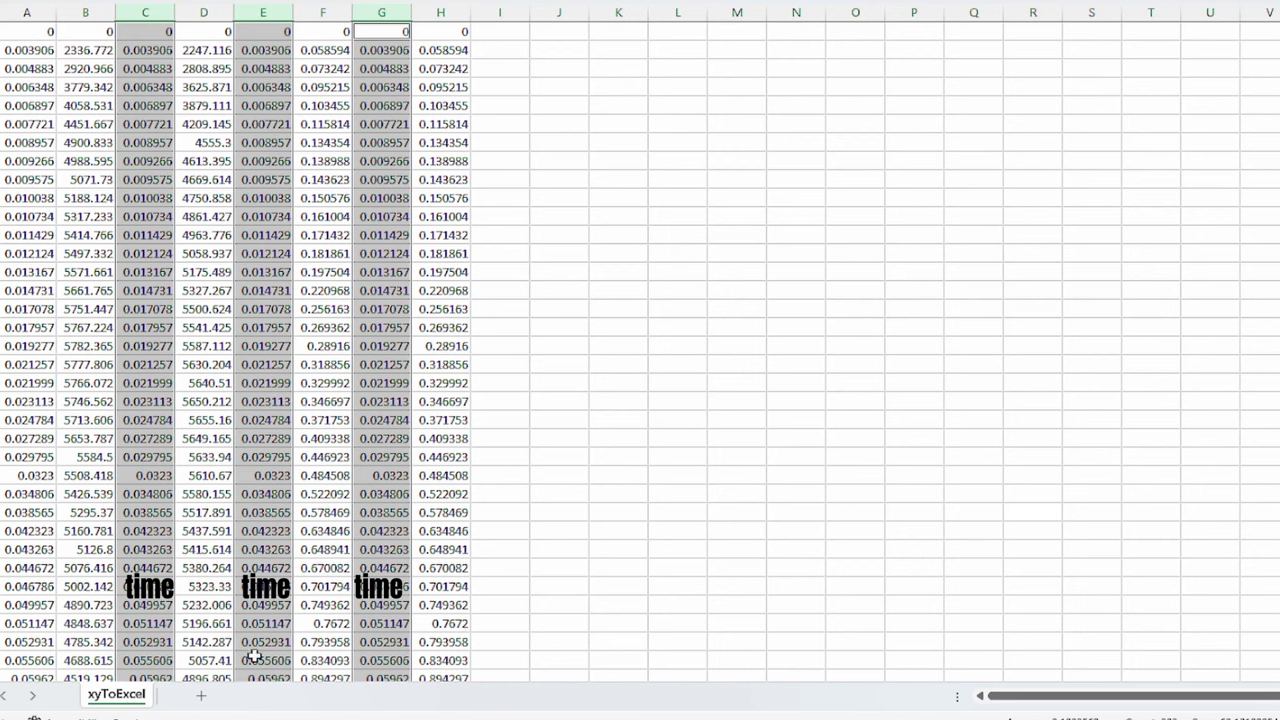
pyautogui.rightClick(165, 16)
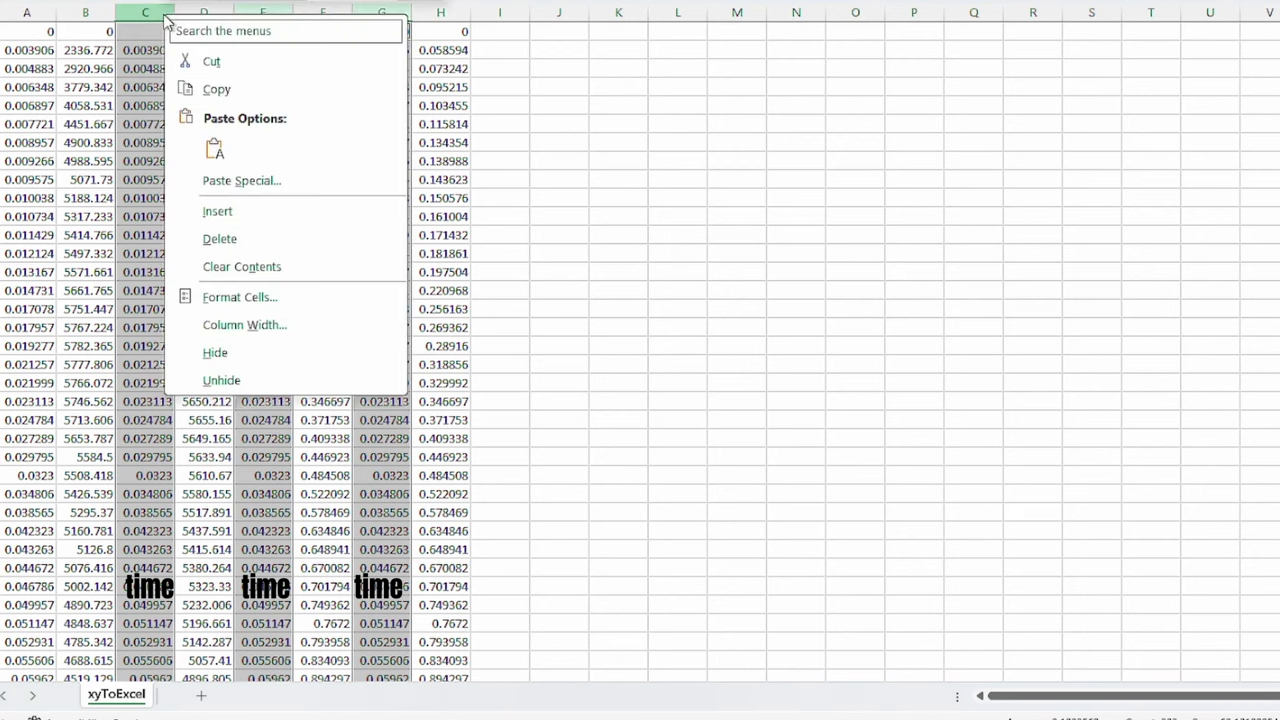
pyautogui.click(276, 239)
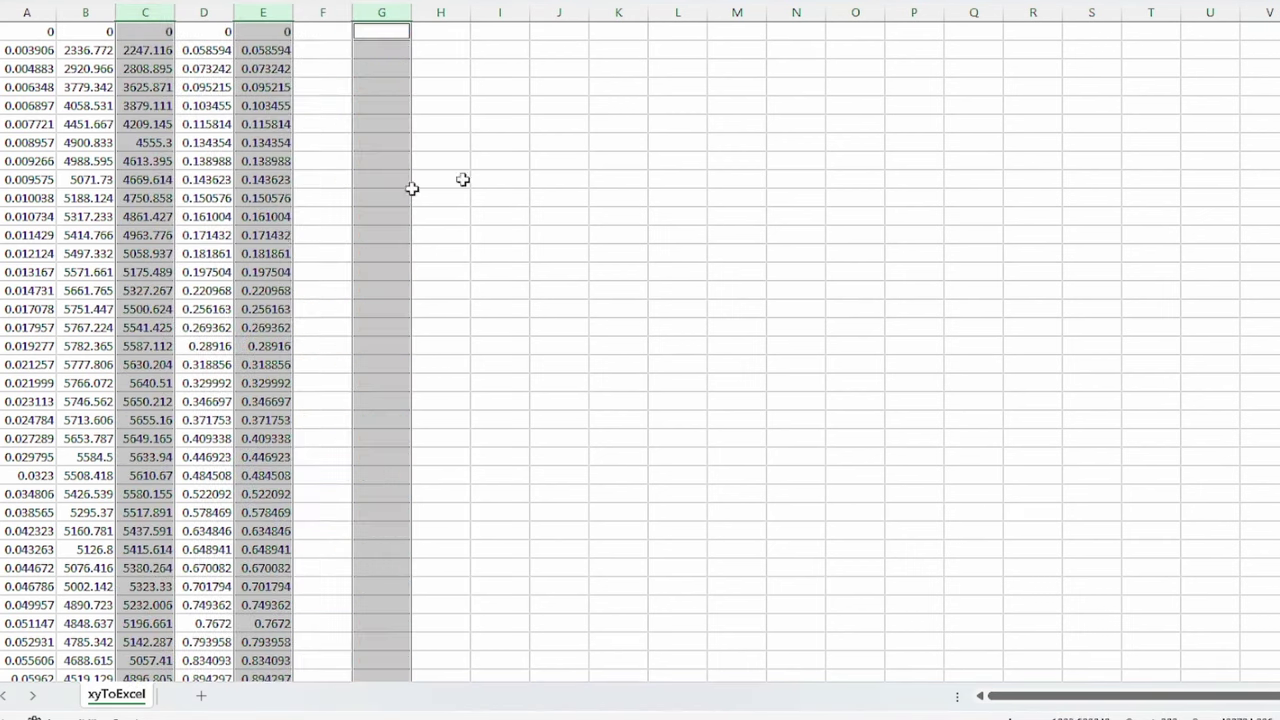
pyautogui.click(559, 160)
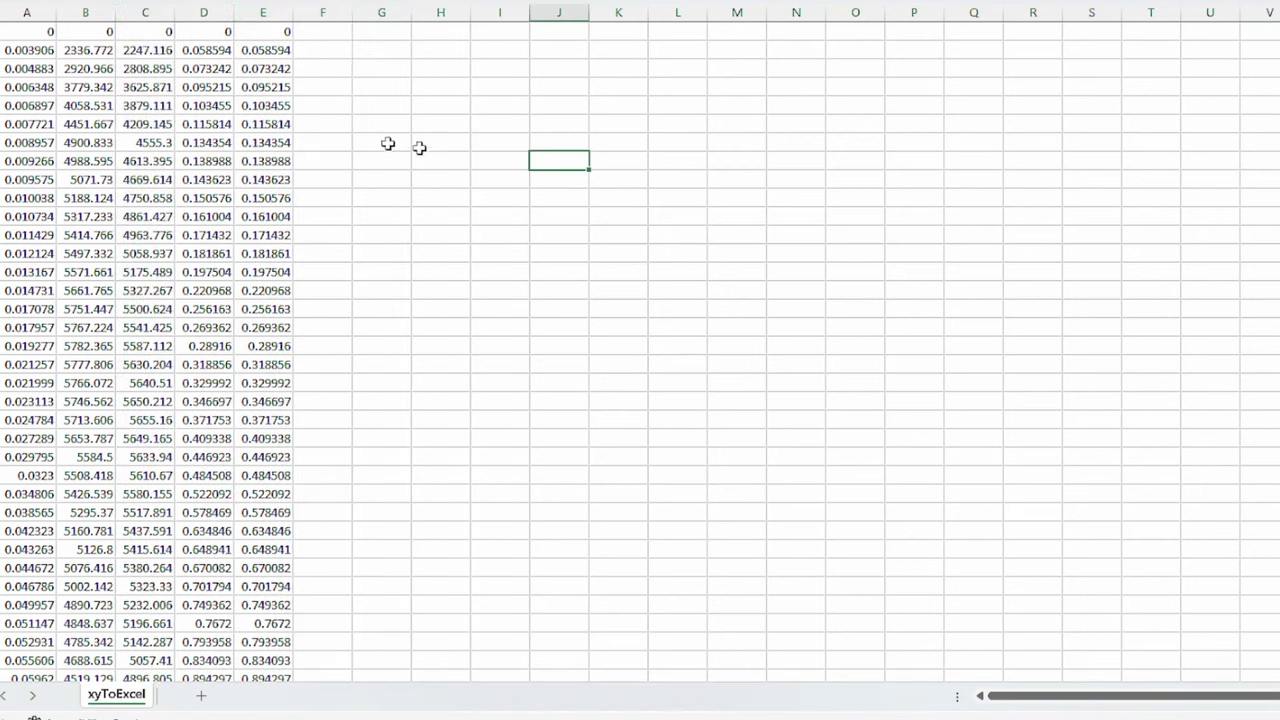
# - Check the remaining columns A to E, one by one, as time, RF1, RF2, U1 and U2
pyautogui.click(30, 12)
pyautogui.click(85, 12)
pyautogui.click(144, 10)
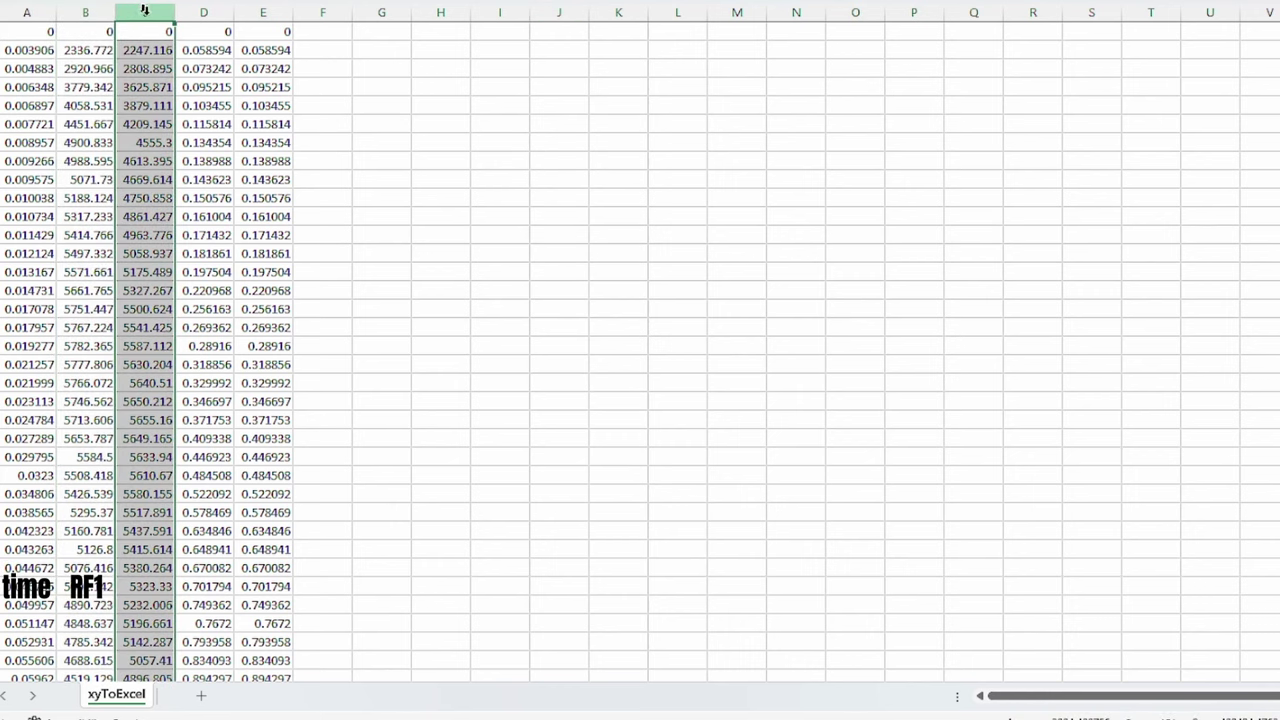
pyautogui.click(204, 12)
pyautogui.click(263, 12)
# - Copy all the xyToExcel data into the stress-strain template, starting at the first cell under TIME, and save the workbook
pyautogui.click(20, 36)
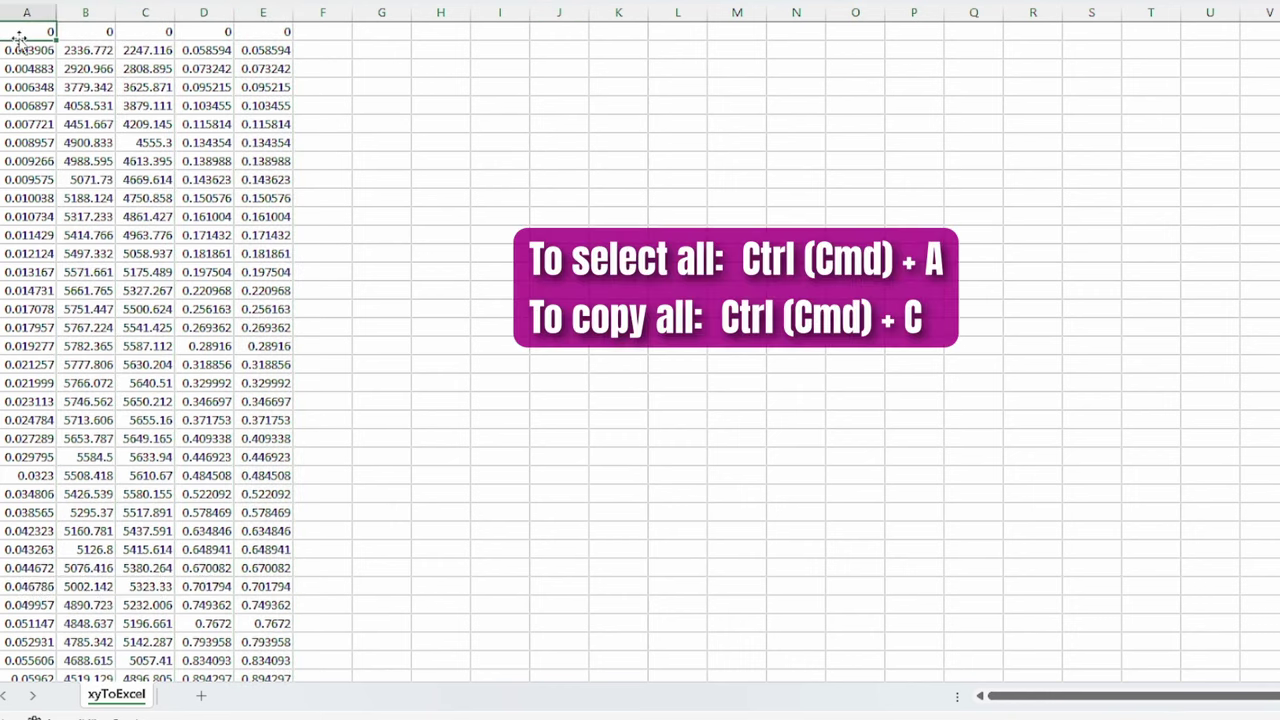
pyautogui.hotkey('ctrl', 'a')
pyautogui.hotkey('ctrl', 'c')
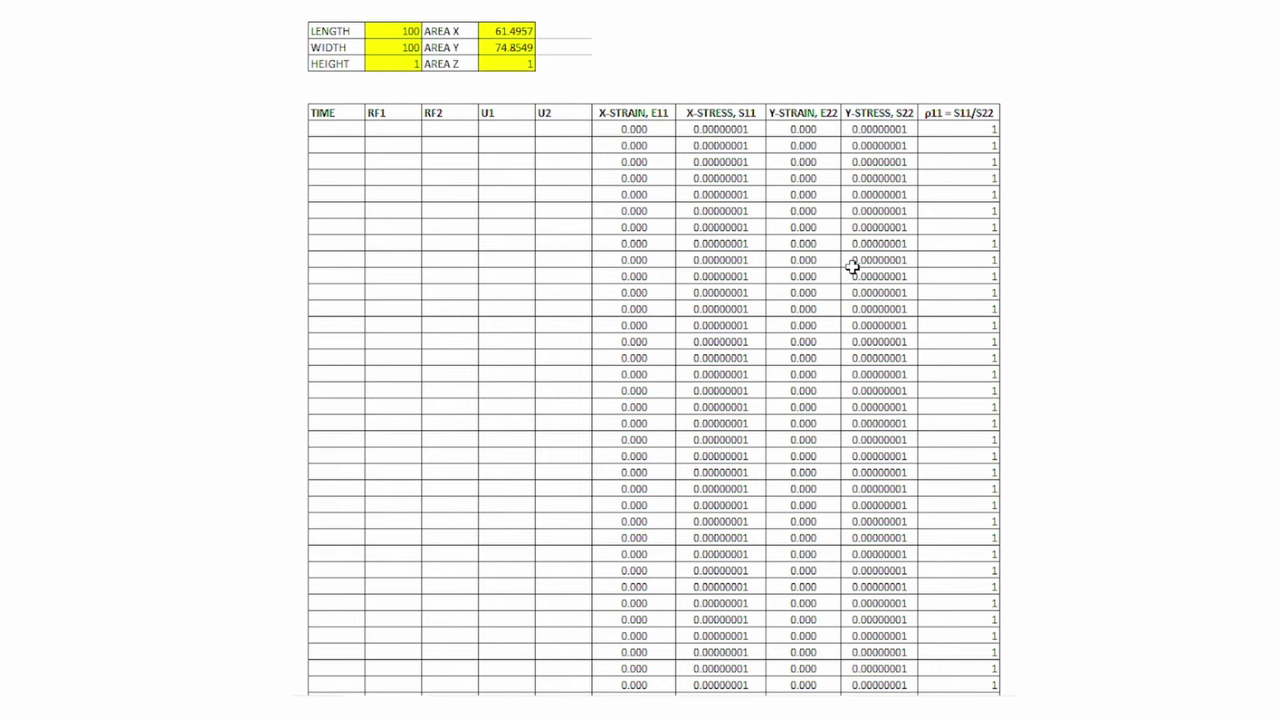
pyautogui.click(327, 132)
pyautogui.hotkey('ctrl', 'v')
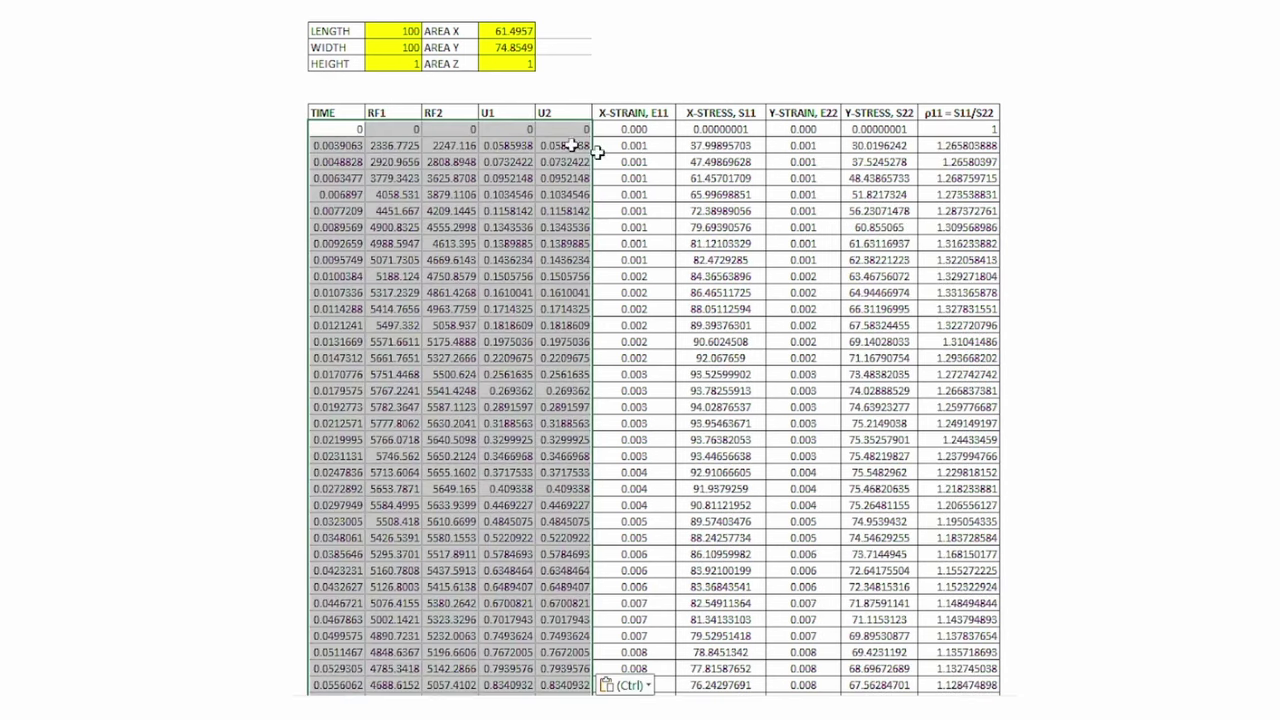
pyautogui.hotkey('ctrl', 's')
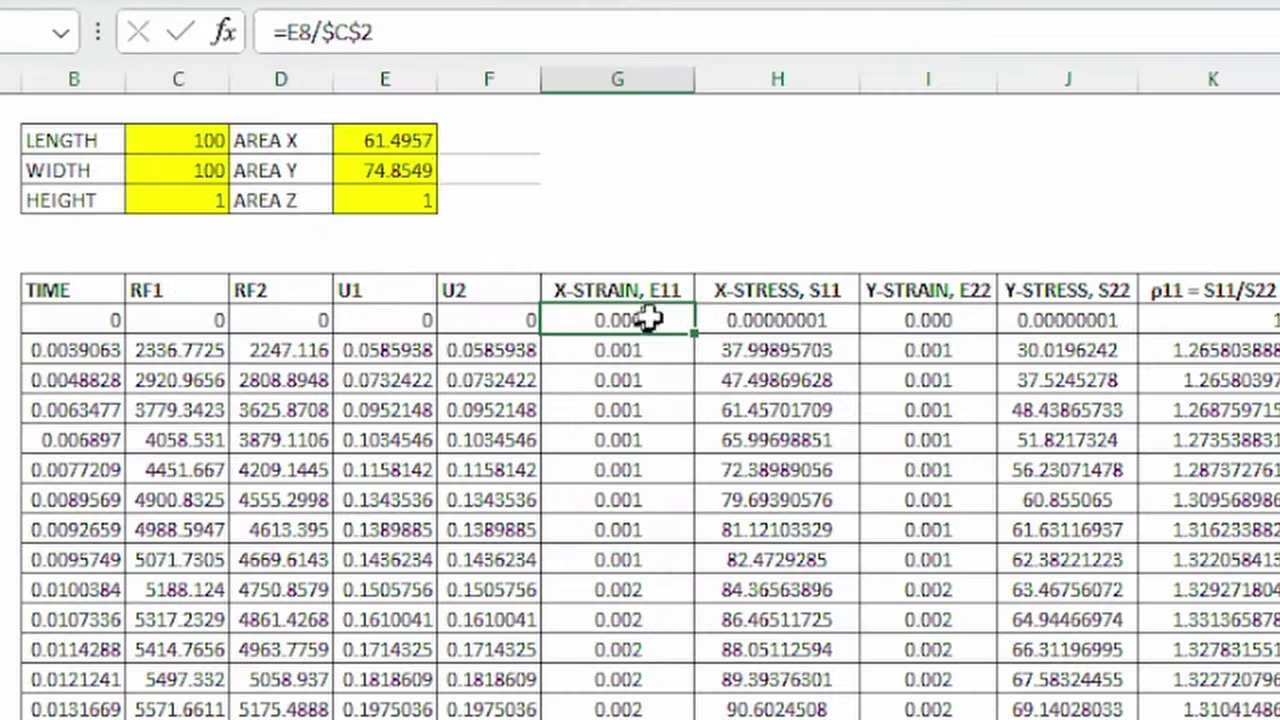
# - Inspect the X-strain and Y-strain formulas in G8 and I8 and the dimension cells they reference
pyautogui.click(170, 22)
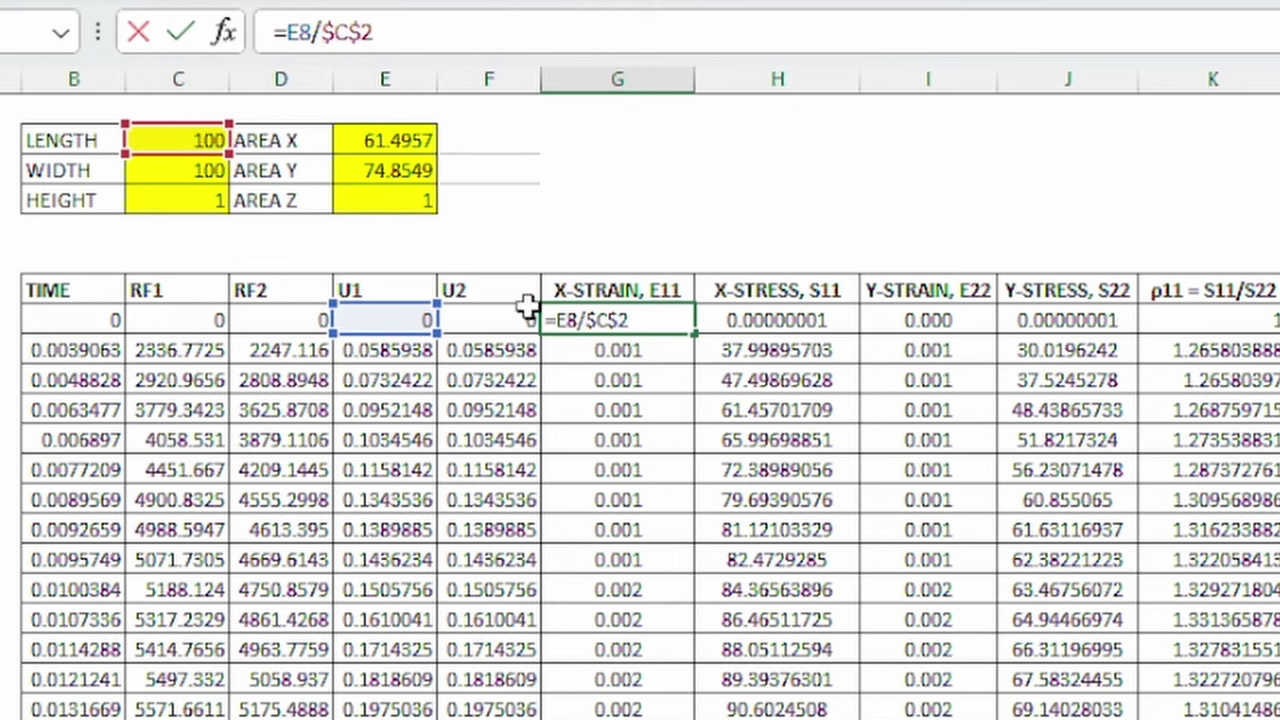
pyautogui.press('Return')
pyautogui.click(930, 318)
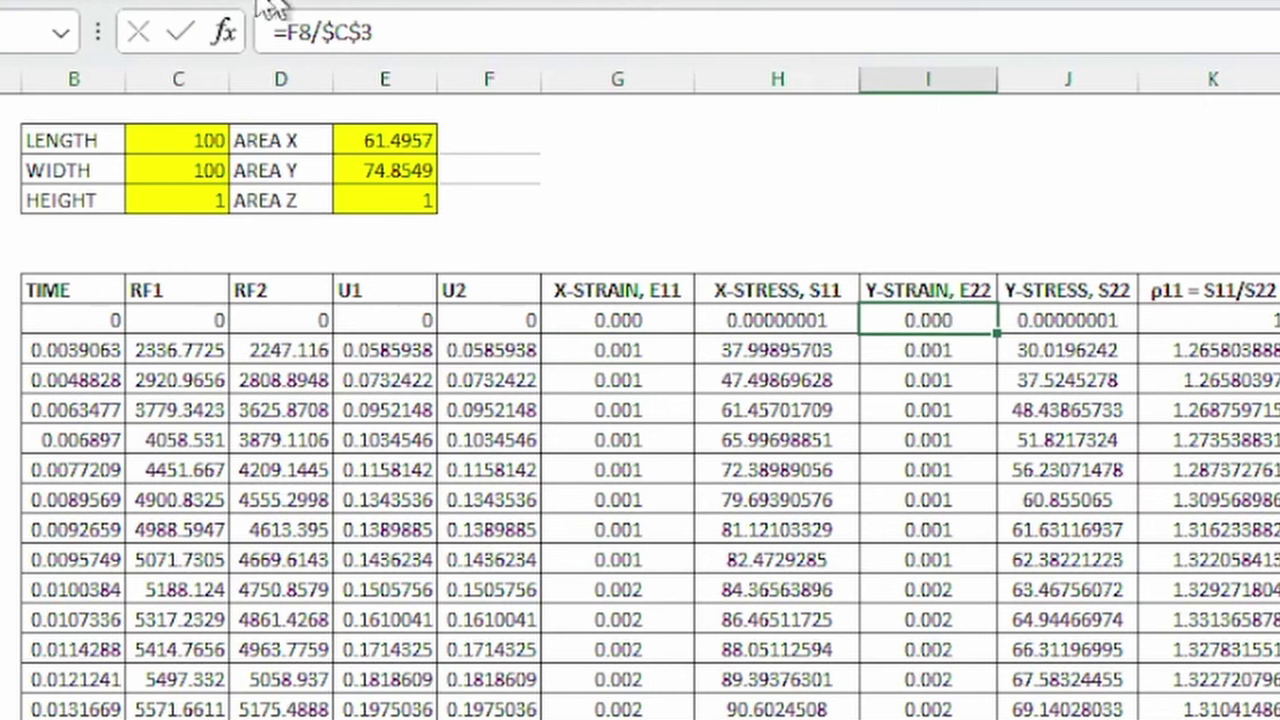
pyautogui.click(347, 32)
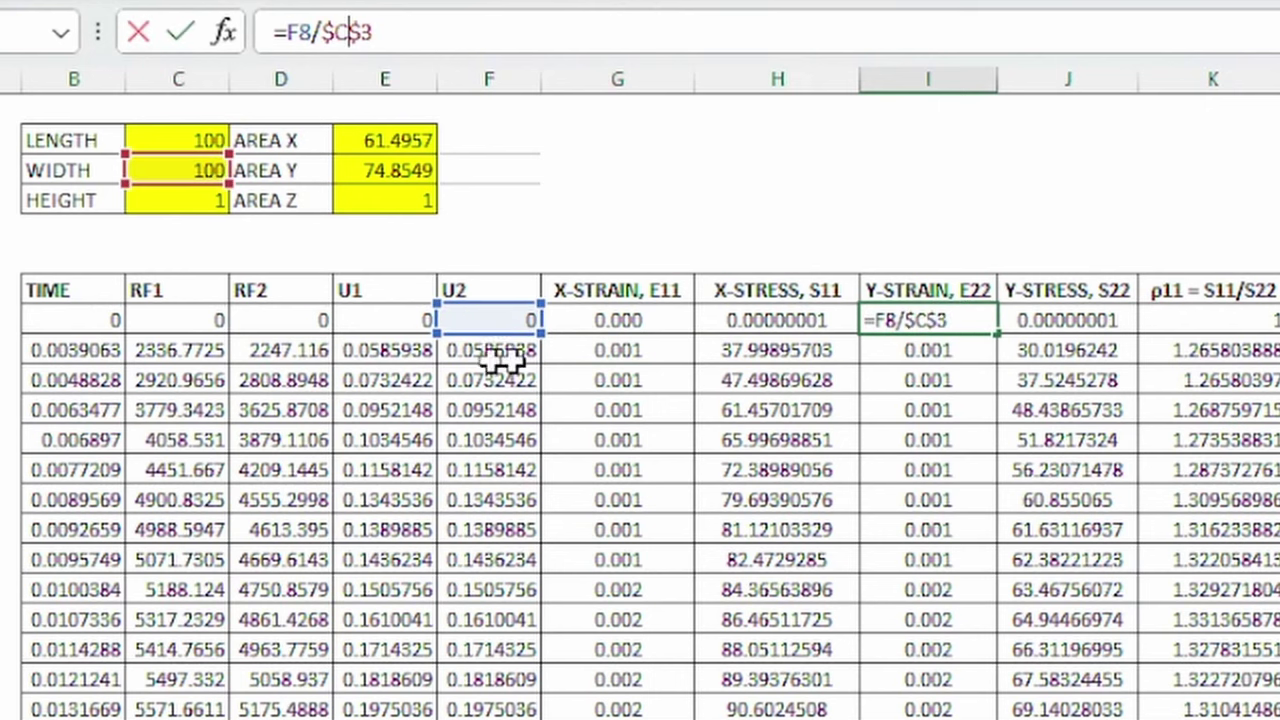
pyautogui.click(178, 200)
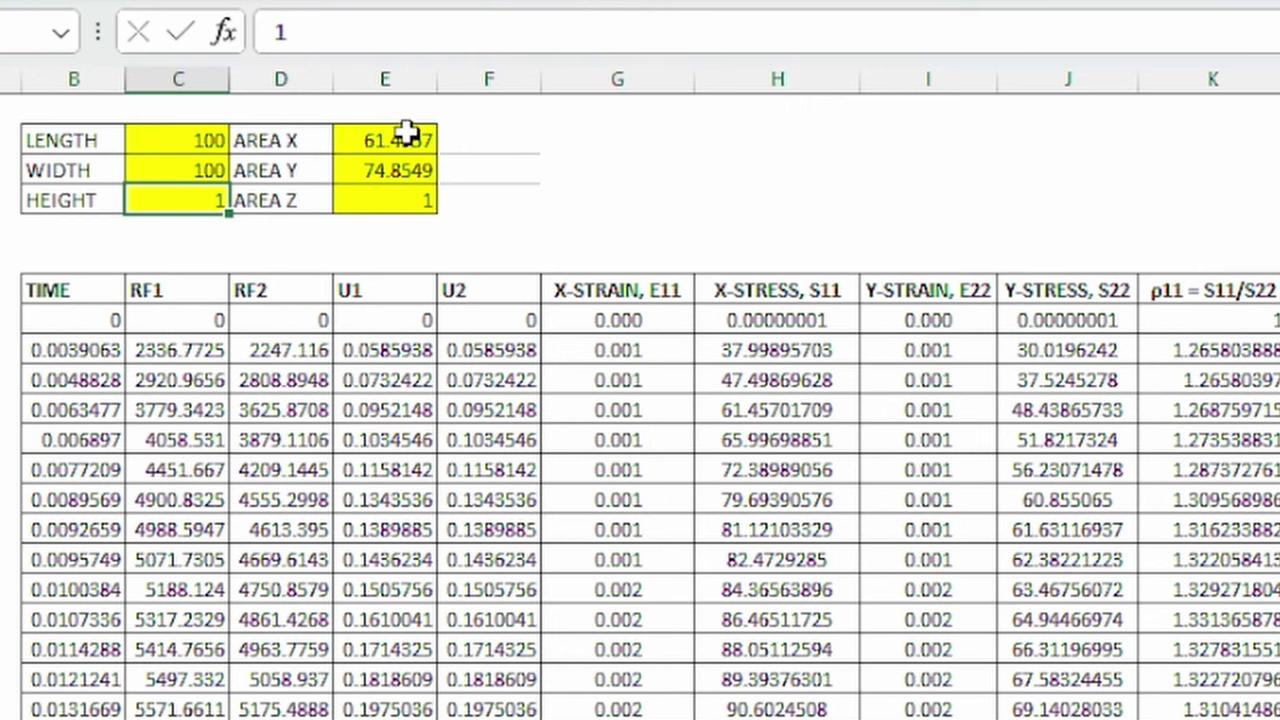
# - Inspect the X-stress and Y-stress formulas in H8 and J8, including their area references and the small added constant
pyautogui.moveTo(406, 138); pyautogui.dragTo(425, 171)
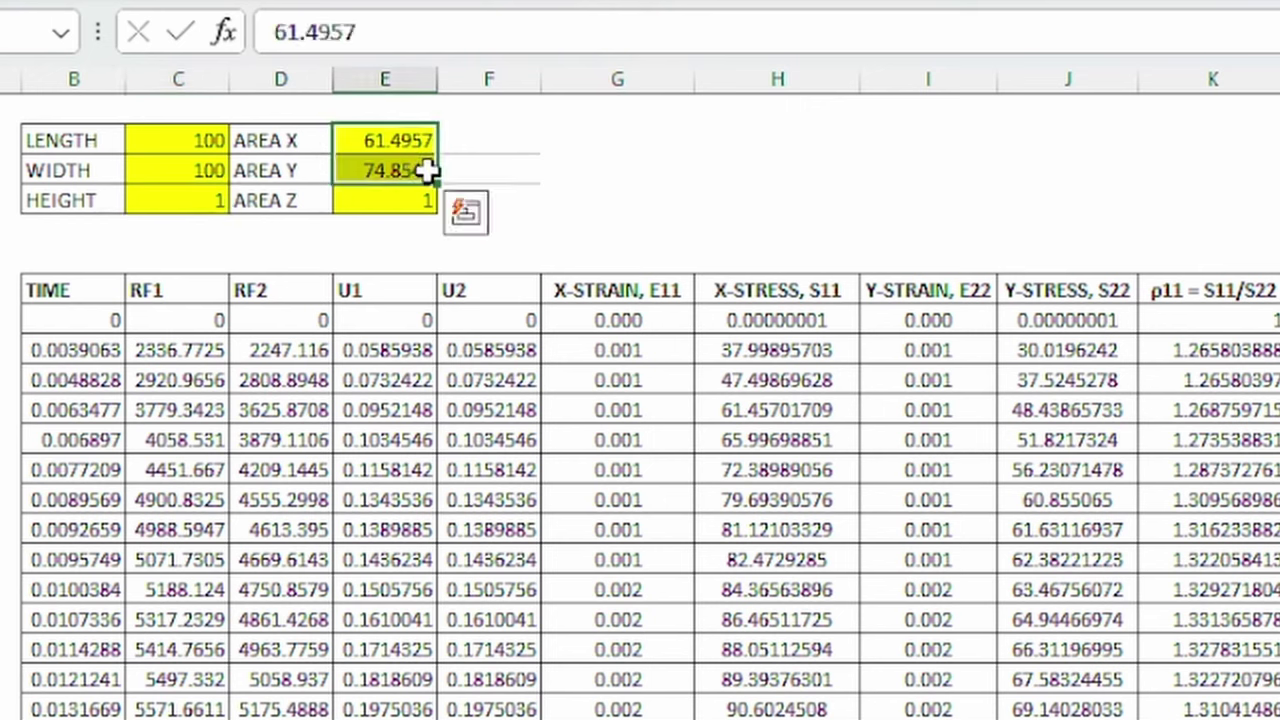
pyautogui.click(818, 312)
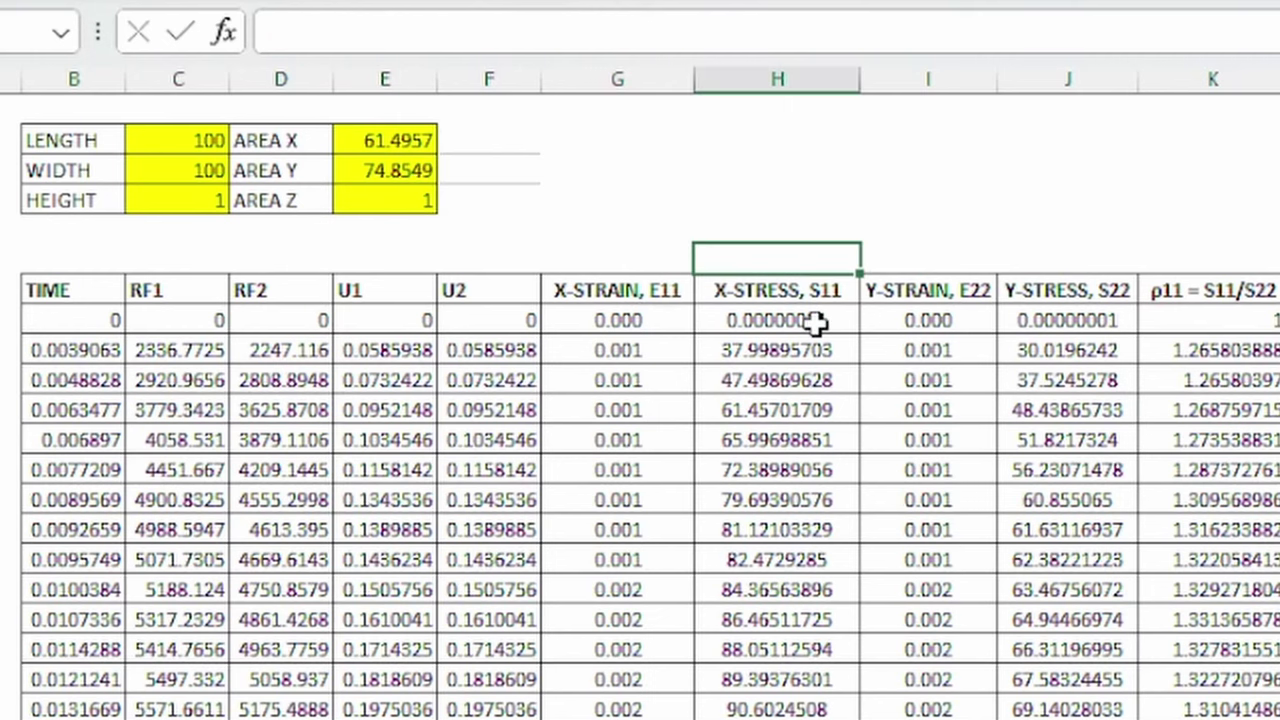
pyautogui.press('F2')
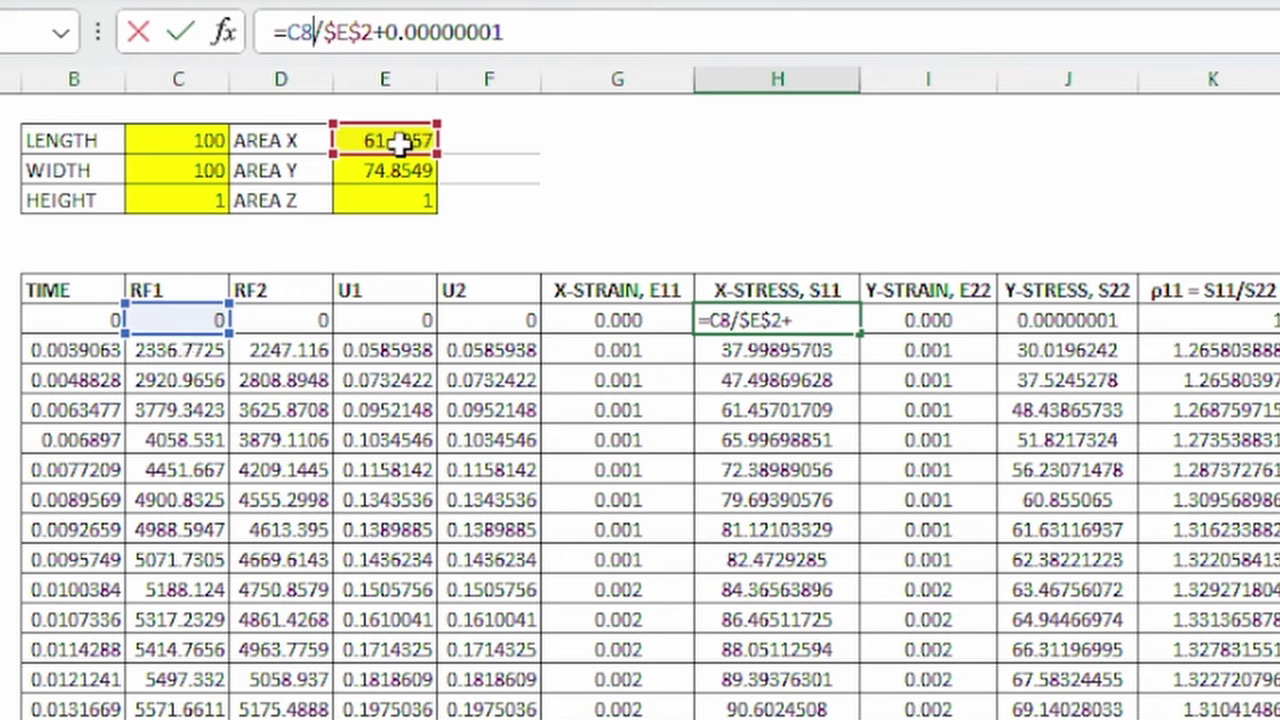
pyautogui.press('Return')
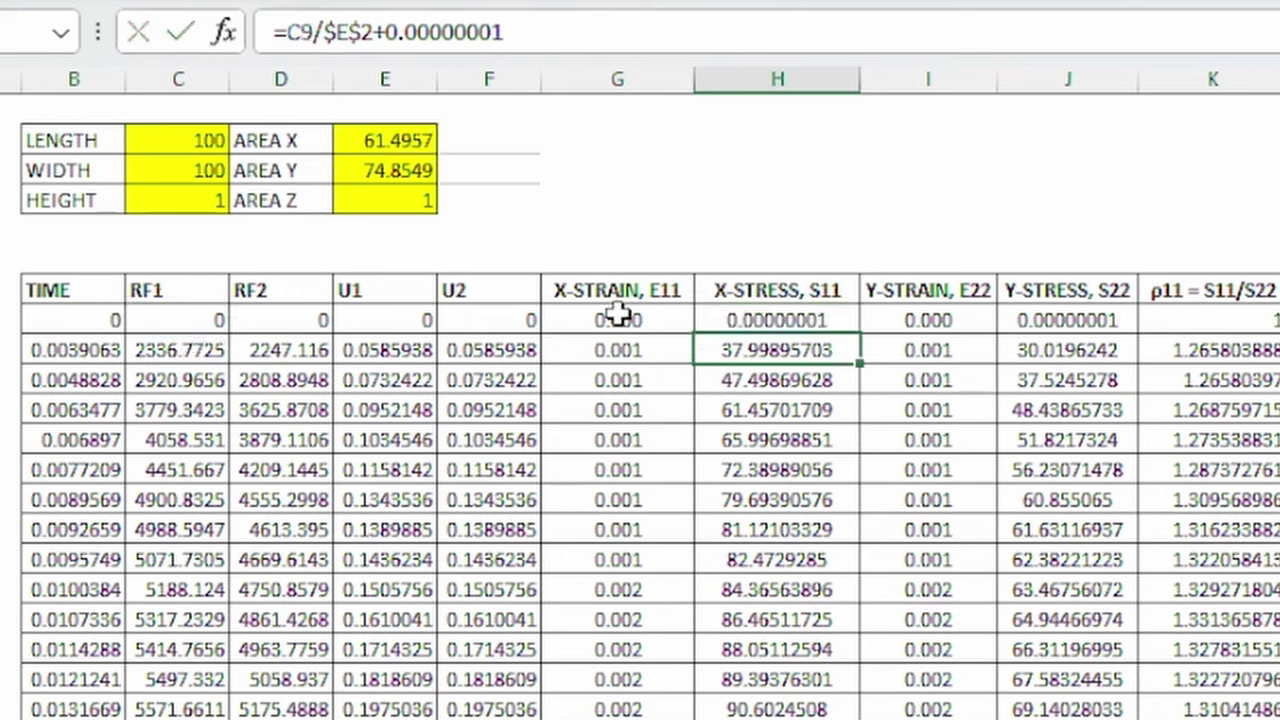
pyautogui.click(1060, 320)
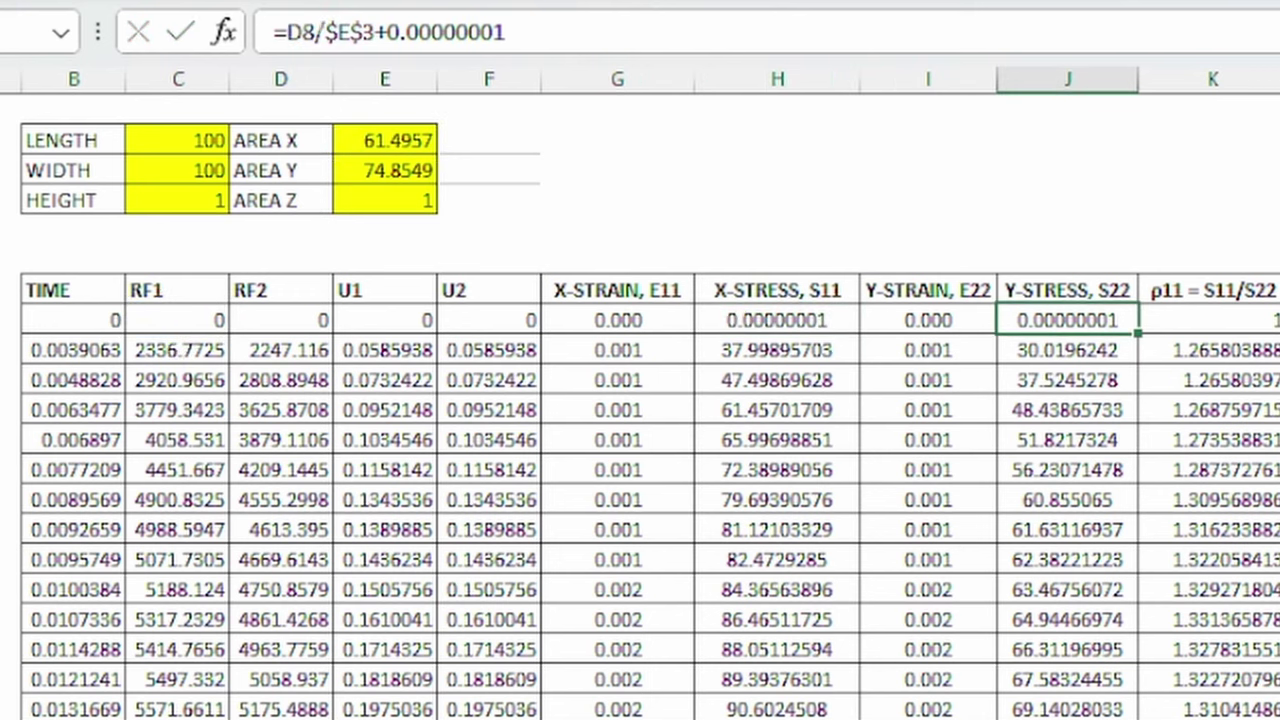
pyautogui.click(322, 32)
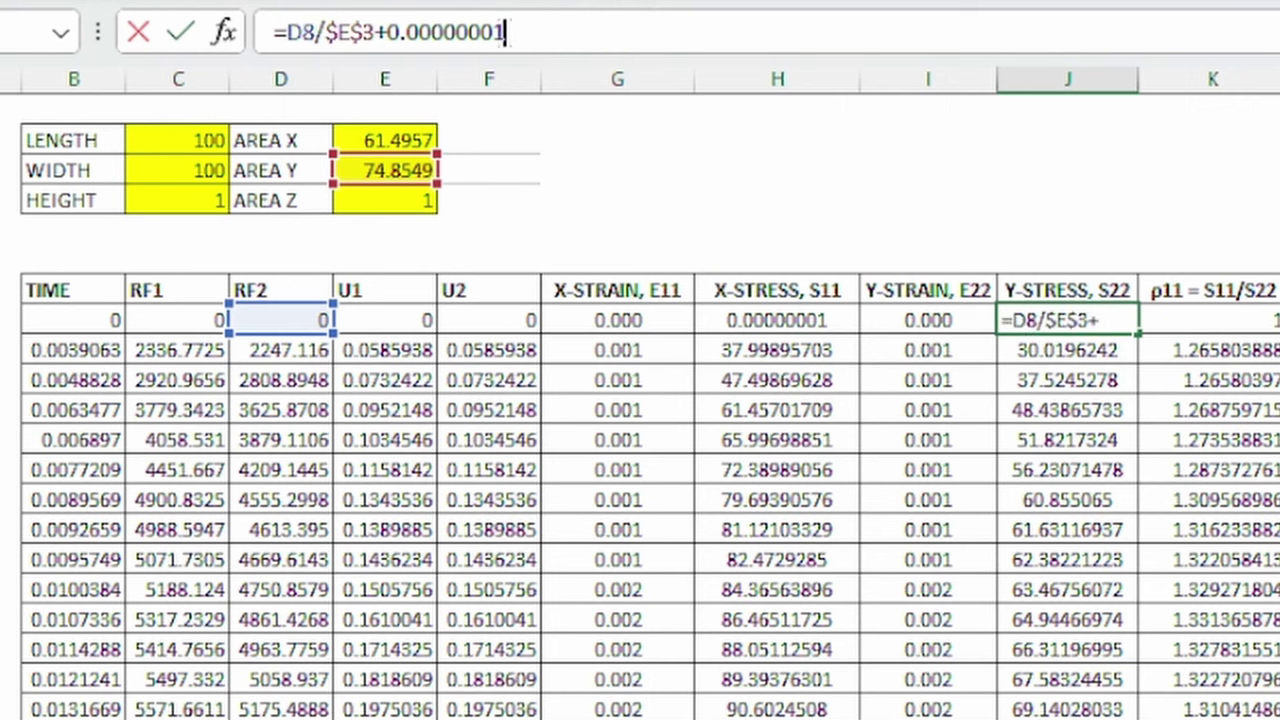
pyautogui.moveTo(507, 32); pyautogui.dragTo(388, 32)
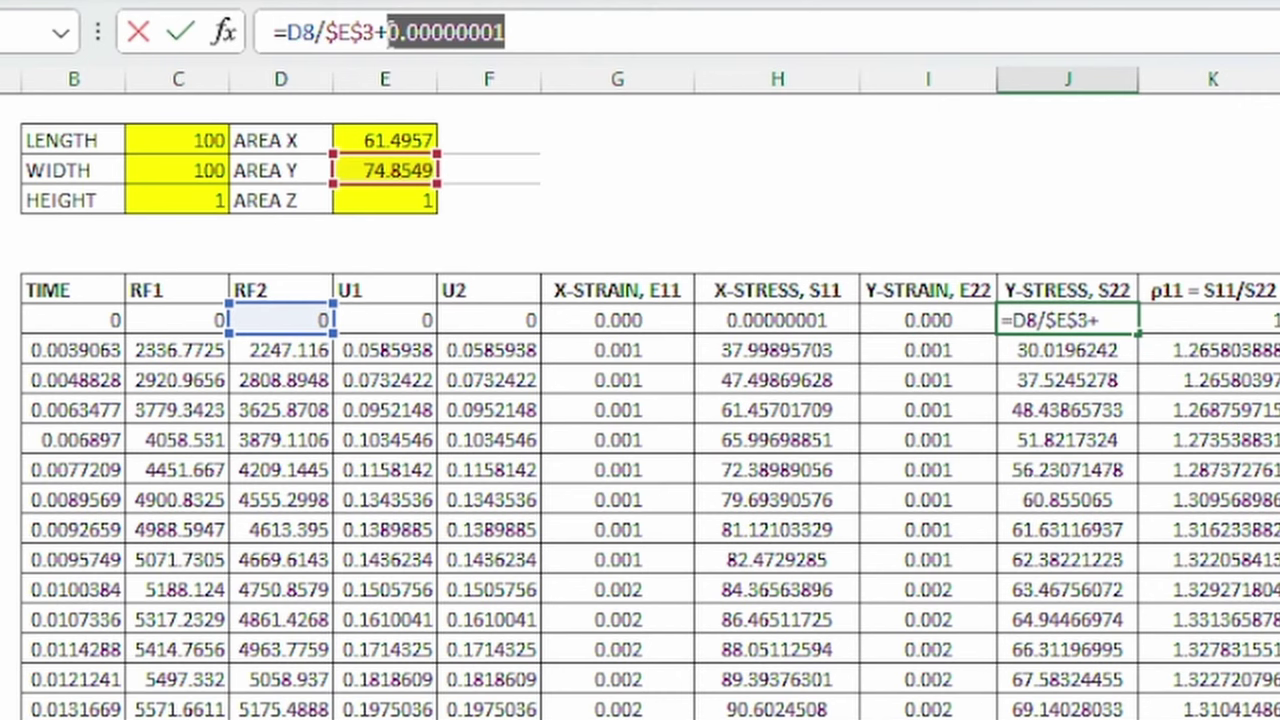
pyautogui.press('Return')
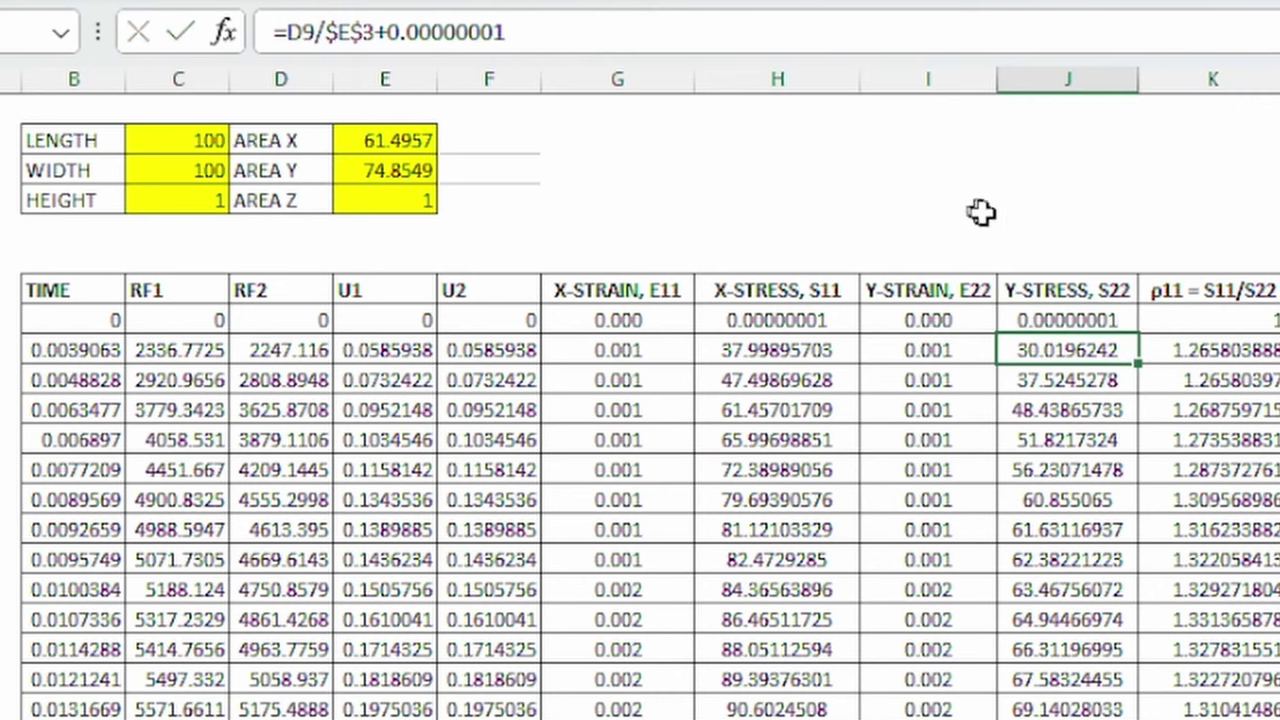
# - Inspect the stress ratio formula S11/S22 in K8 and recheck the Y-stress formula that serves as its denominator
pyautogui.click(1172, 318)
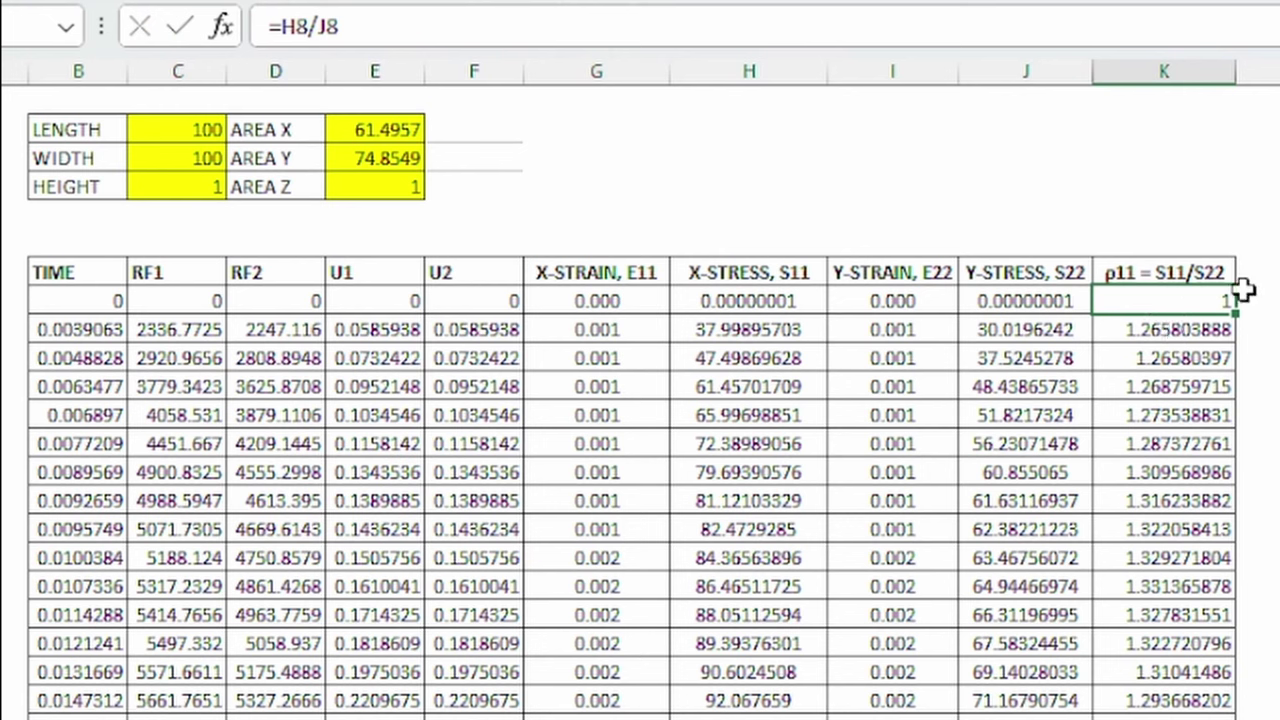
pyautogui.click(302, 30)
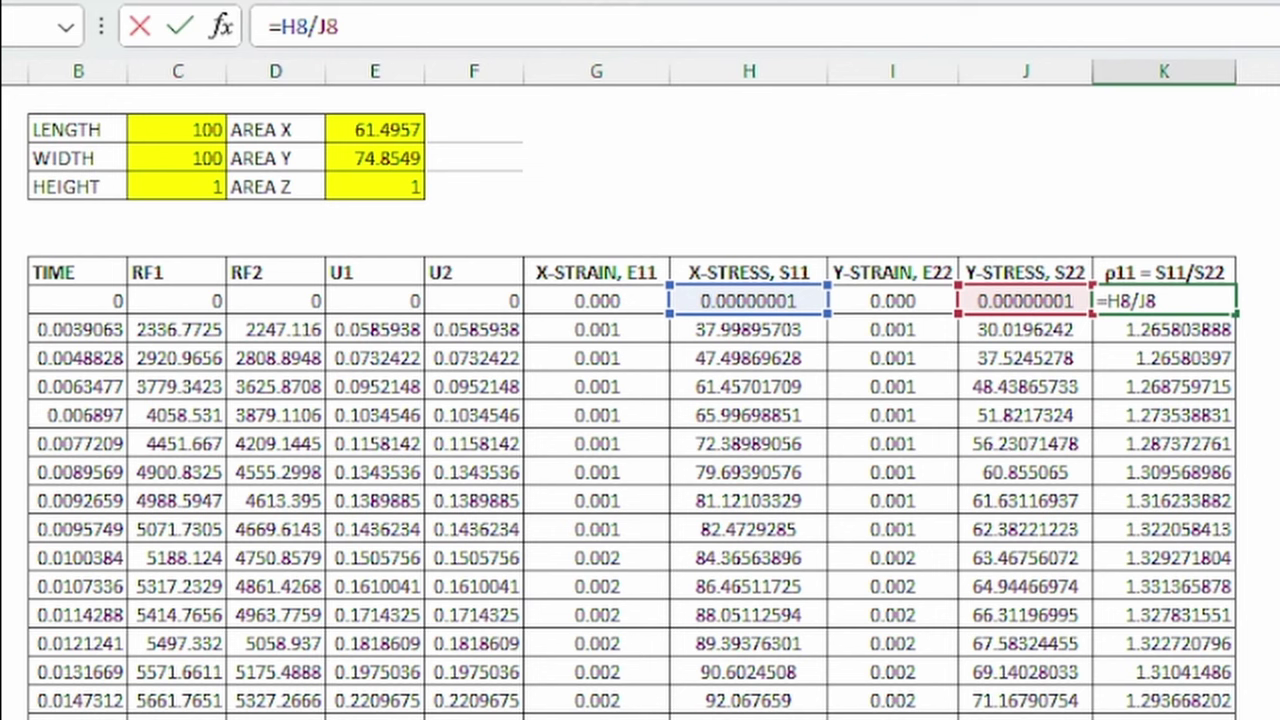
pyautogui.press('Return')
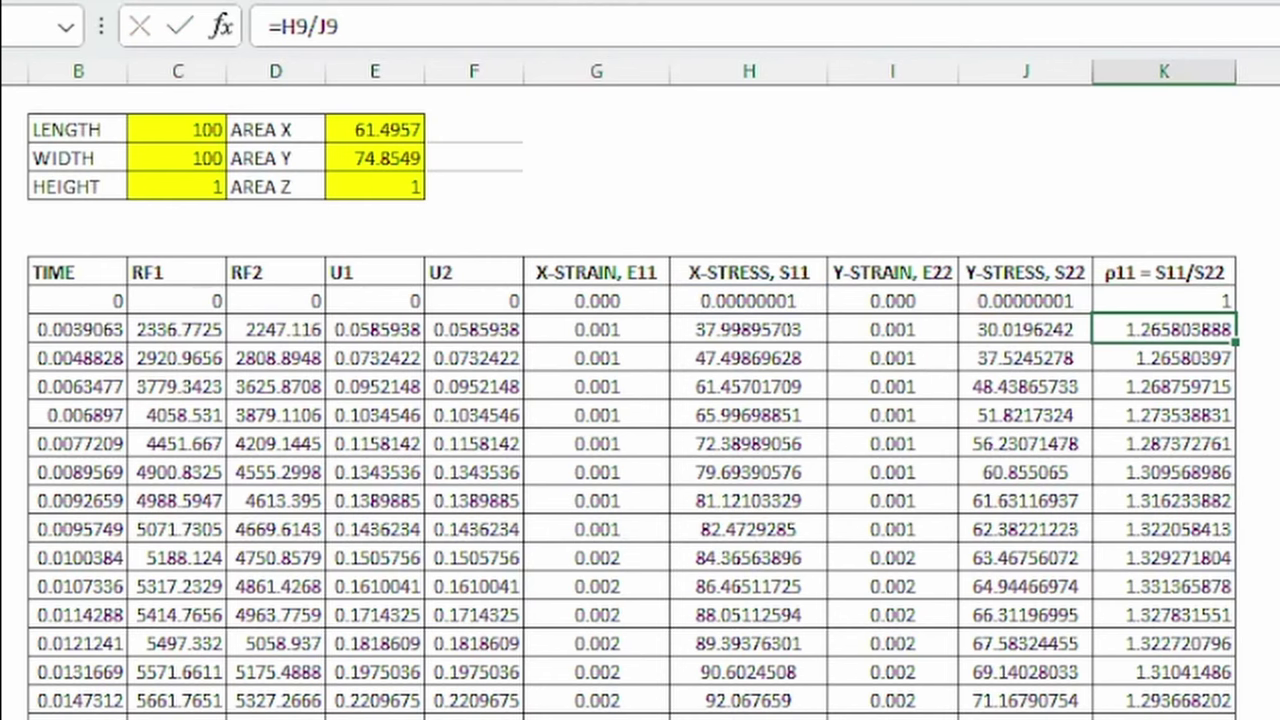
pyautogui.click(1220, 294)
pyautogui.click(1015, 298)
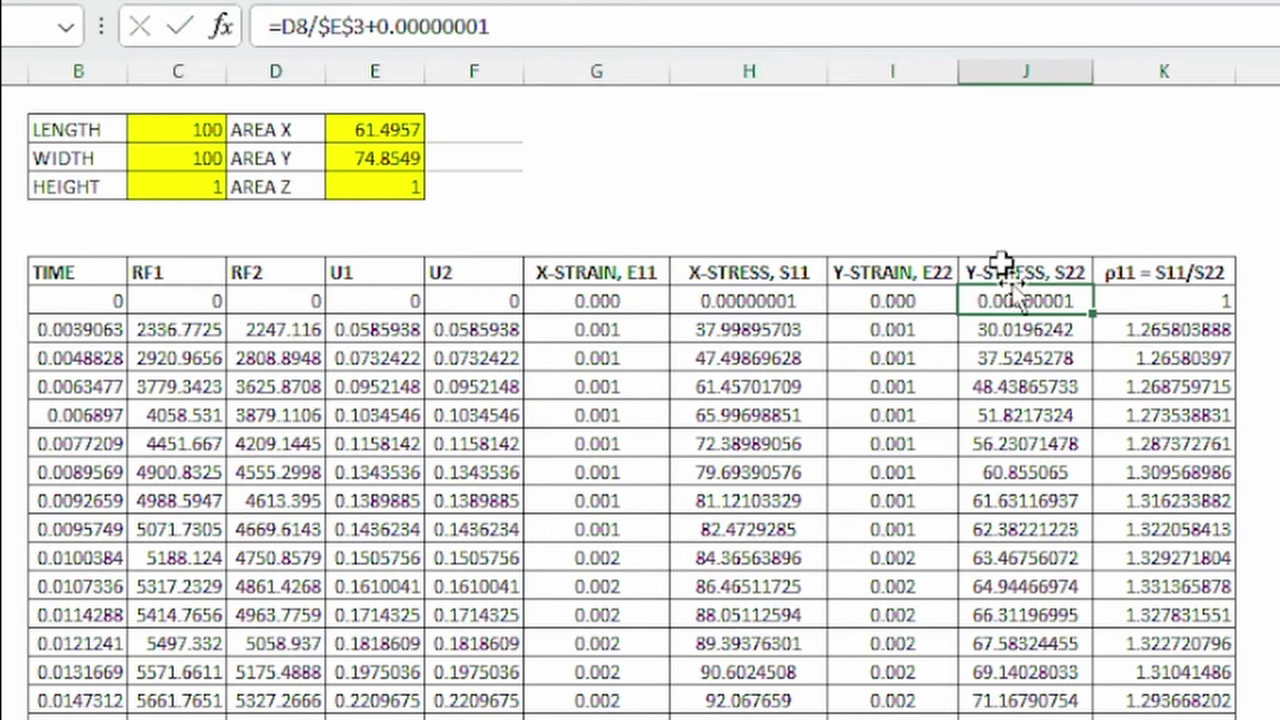
pyautogui.click(410, 26)
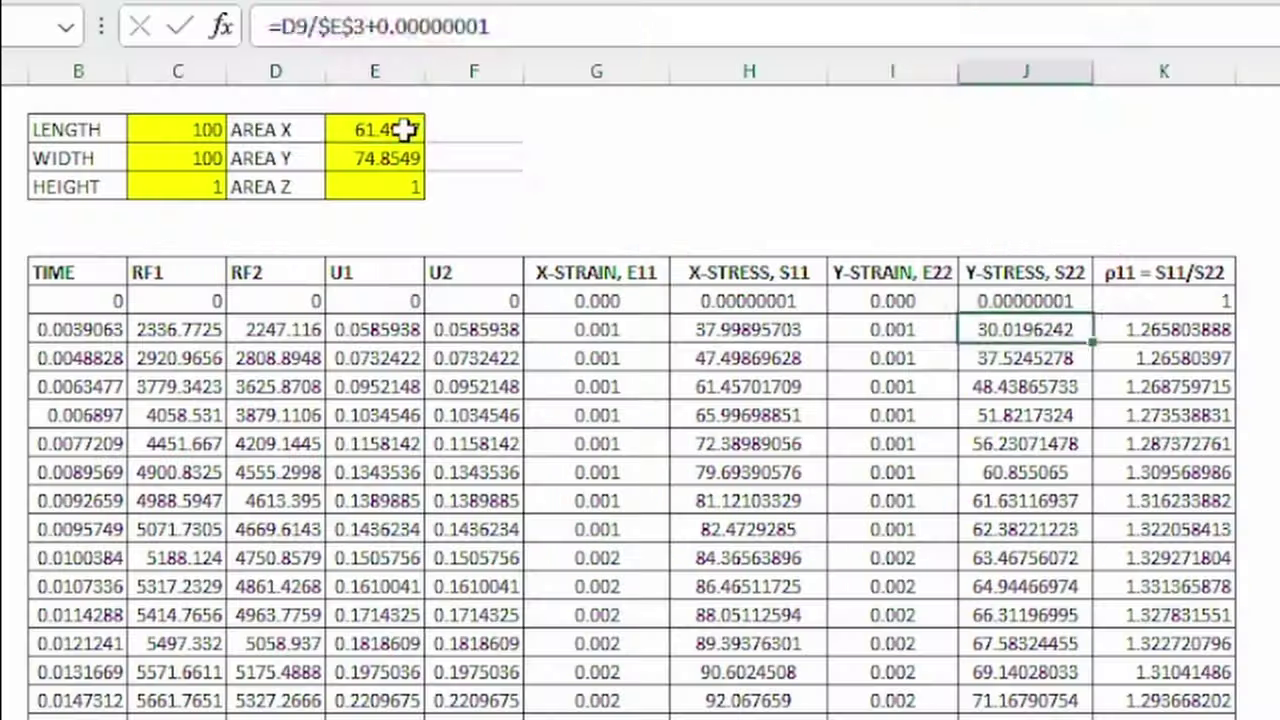
# - Switch to Abaqus/CAE and measure the distance between the end vertices of the uppermost solid segment on the RVE's x = 100 edge
pyautogui.click(414, 131)
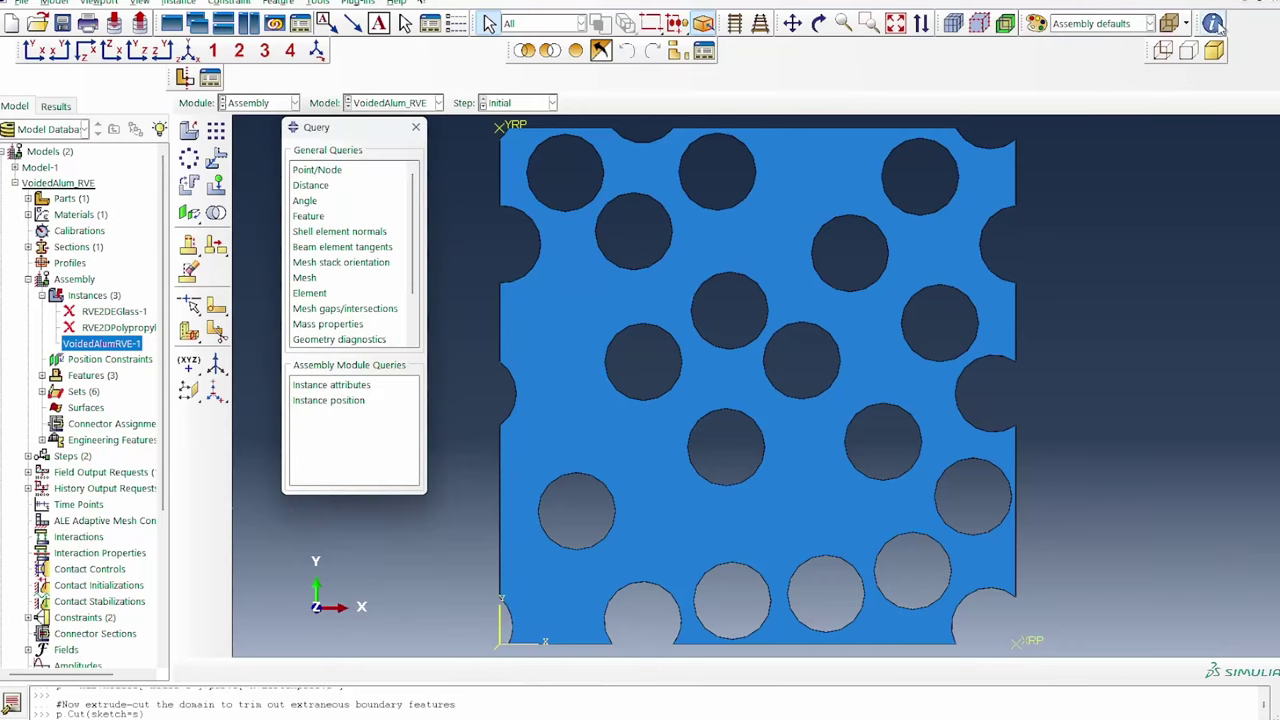
pyautogui.click(1110, 62)
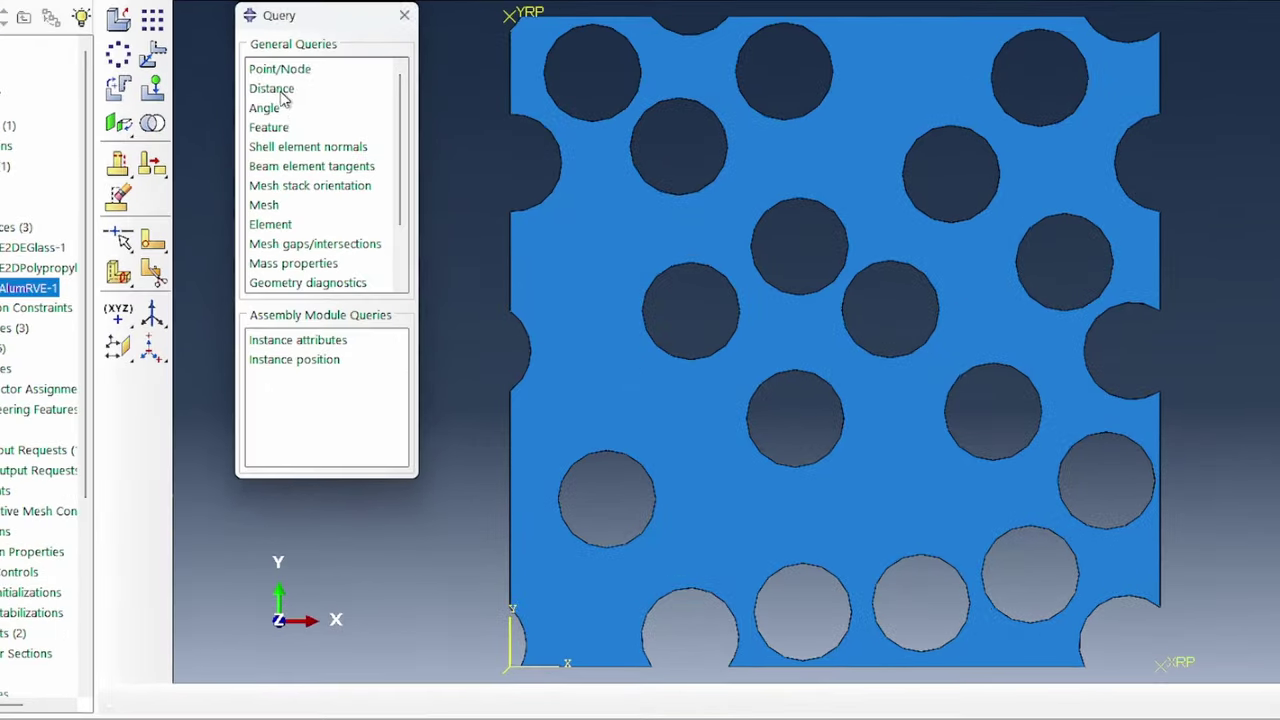
pyautogui.click(310, 185)
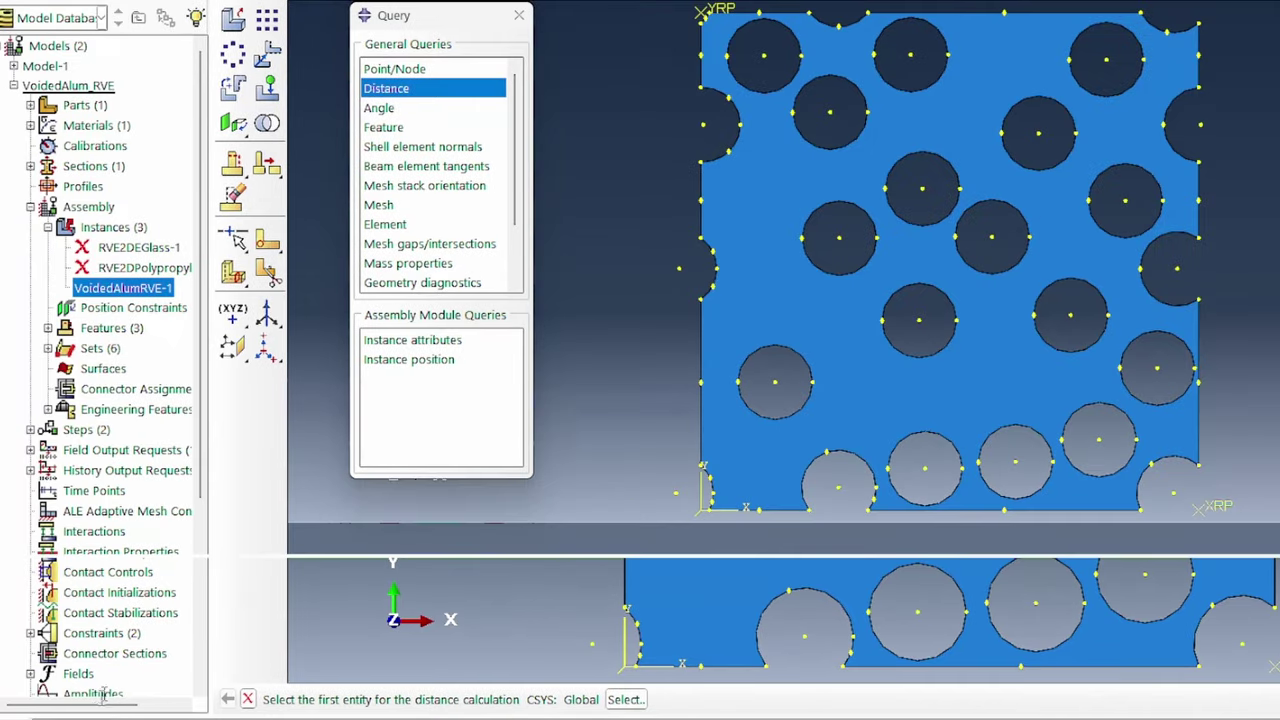
pyautogui.click(12, 582)
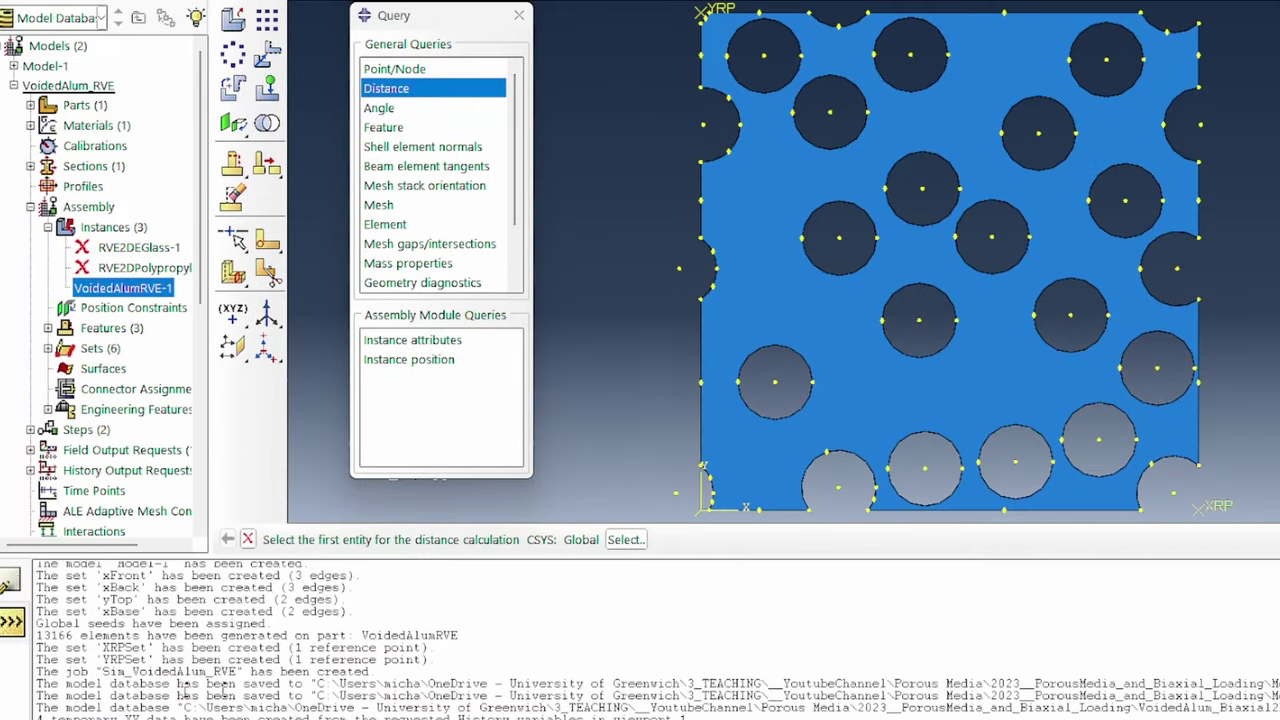
pyautogui.click(440, 95)
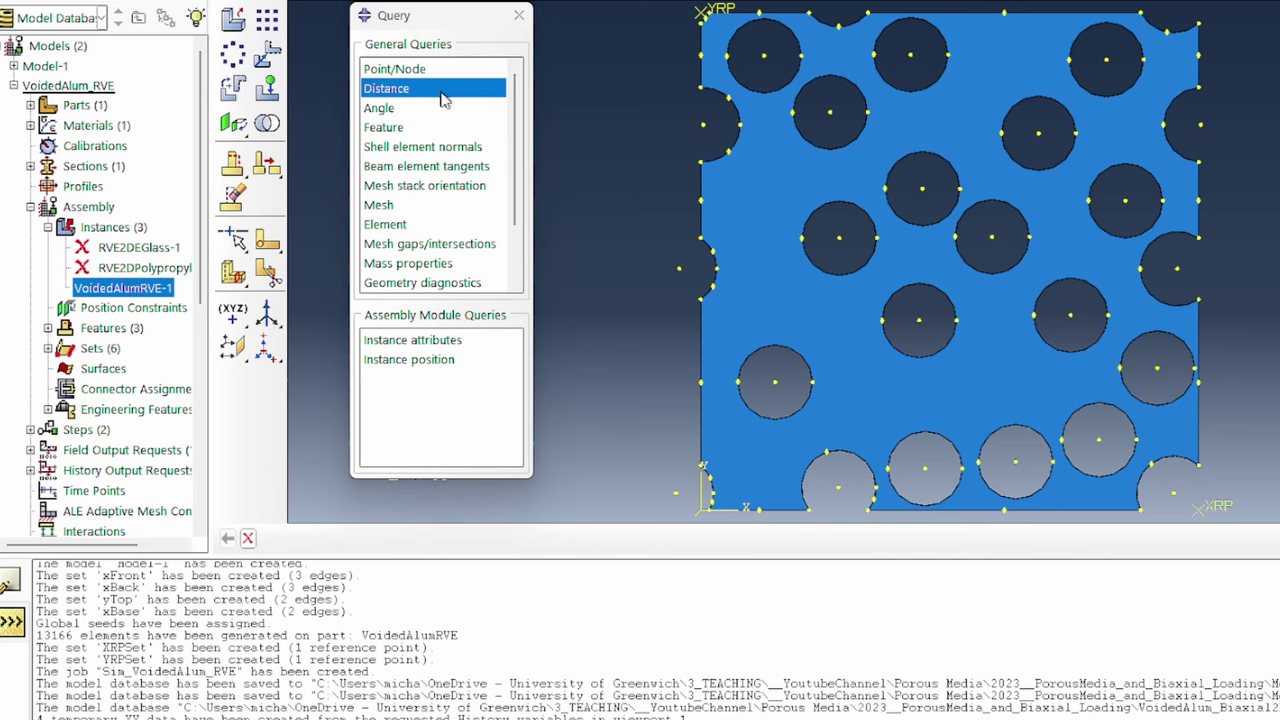
pyautogui.click(1199, 23)
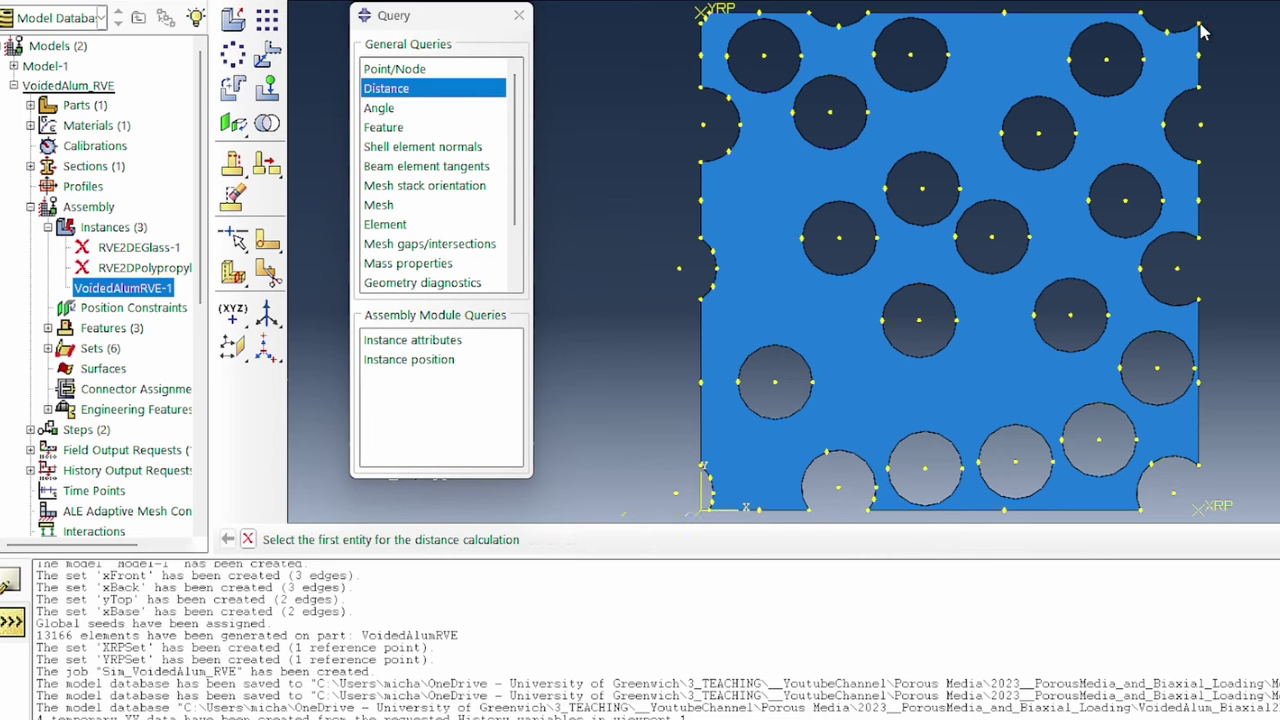
pyautogui.click(1201, 89)
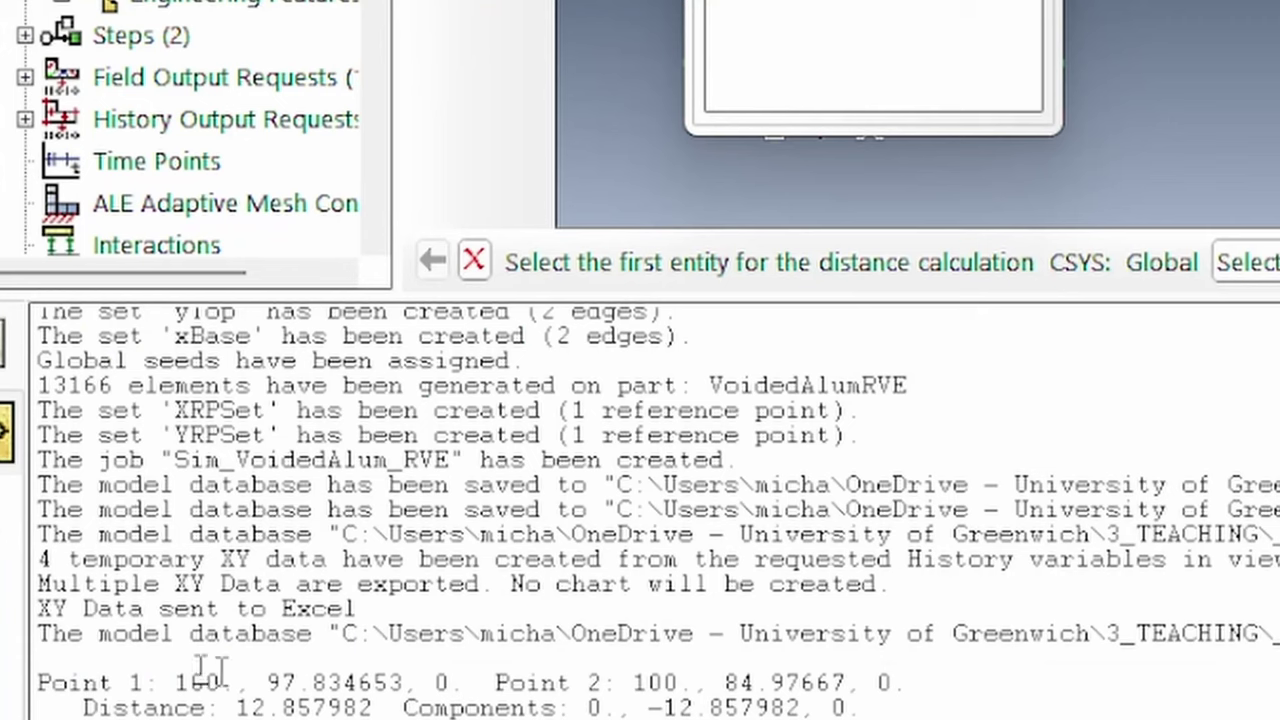
# - Copy the measured segment distance from Abaqus/CAE, switch to Excel, and start a sum formula in F2 beside AREA X with 12.857982
pyautogui.moveTo(236, 707); pyautogui.dragTo(373, 707)
pyautogui.hotkey('ctrl', 'c')
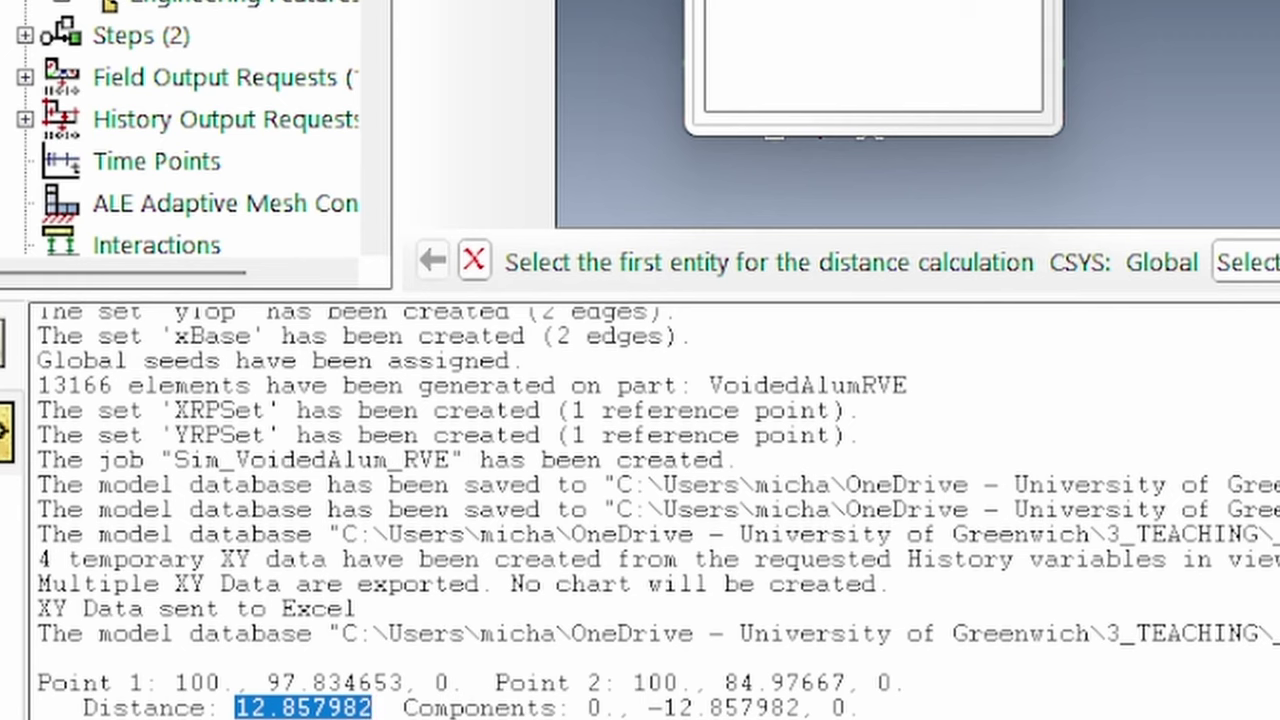
pyautogui.hotkey('alt', 'Tab')
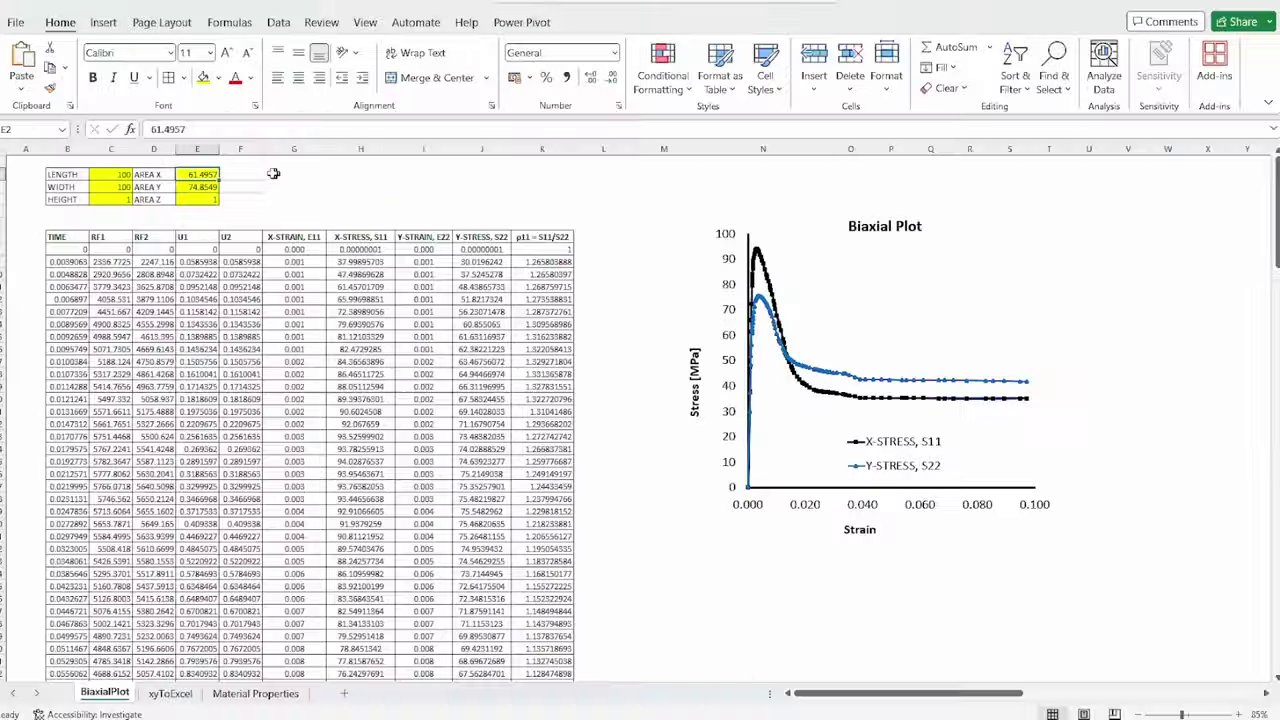
pyautogui.click(500, 137)
pyautogui.write('=')
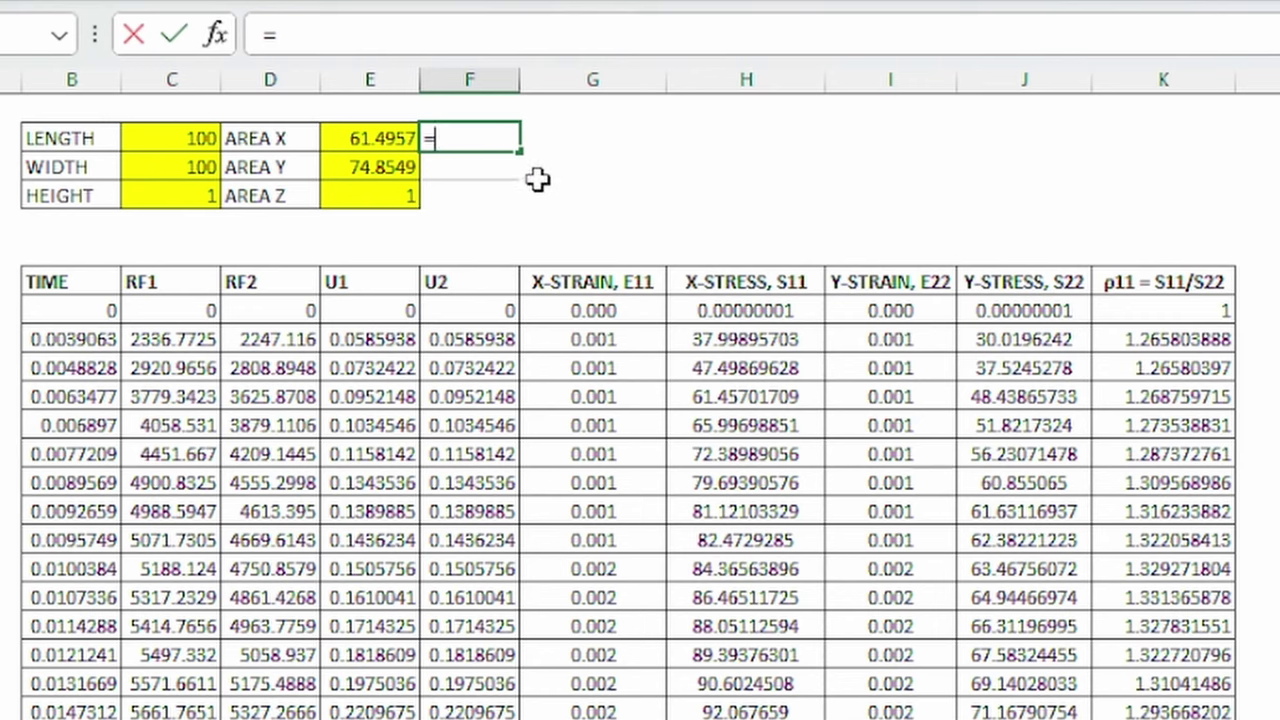
pyautogui.hotkey('ctrl', 'v')
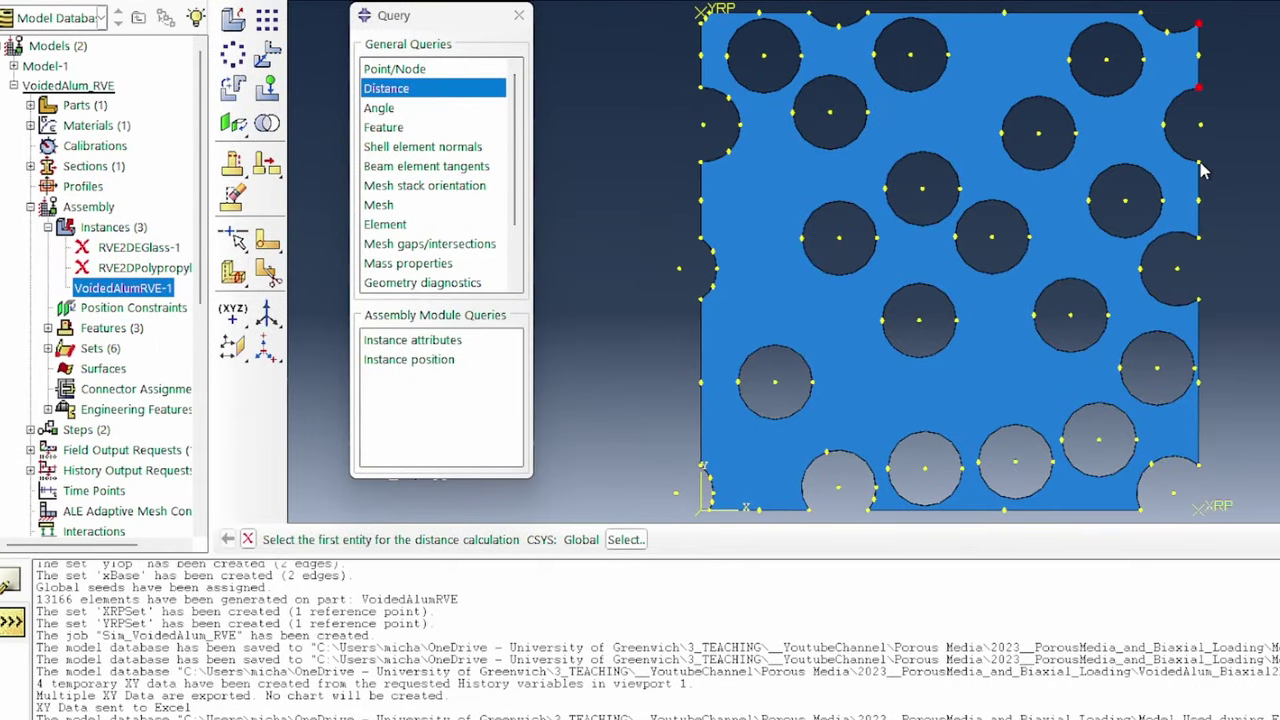
# - Measure the second solid segment from the top on the RVE's x = 100 edge in Abaqus/CAE and add 15.311161 to Excel's F2 sum
pyautogui.click(1200, 162)
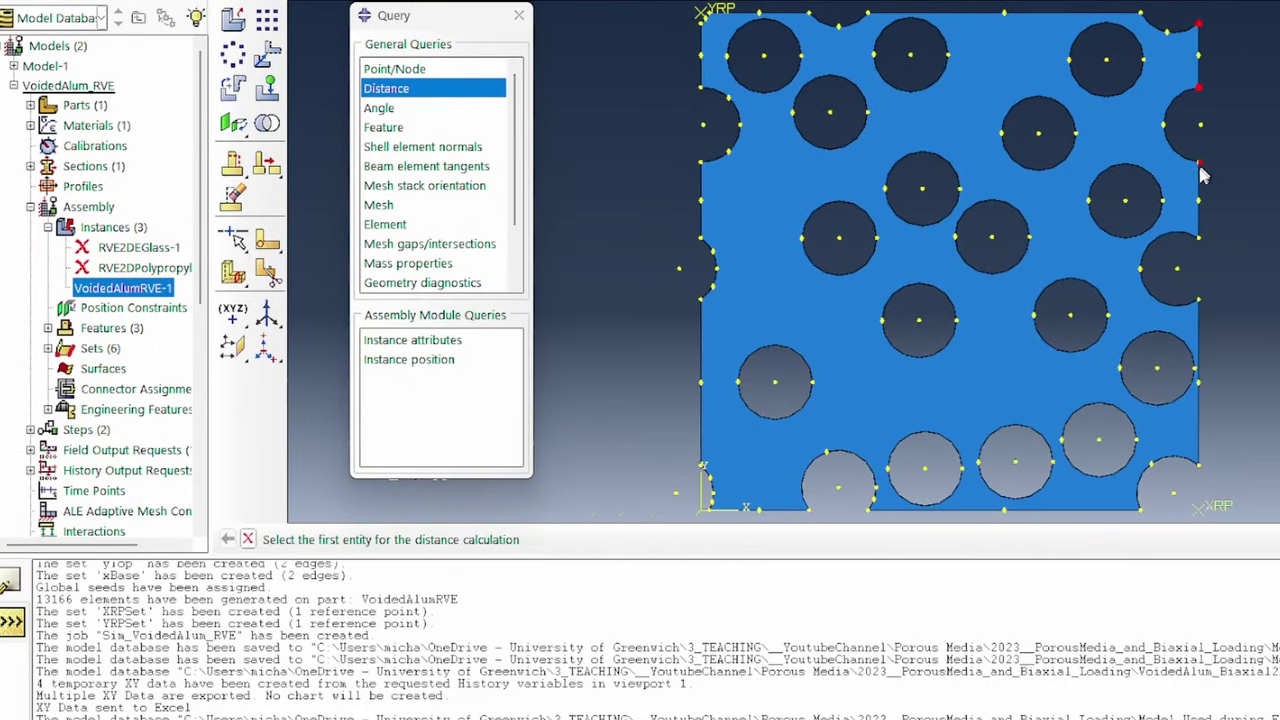
pyautogui.click(1200, 239)
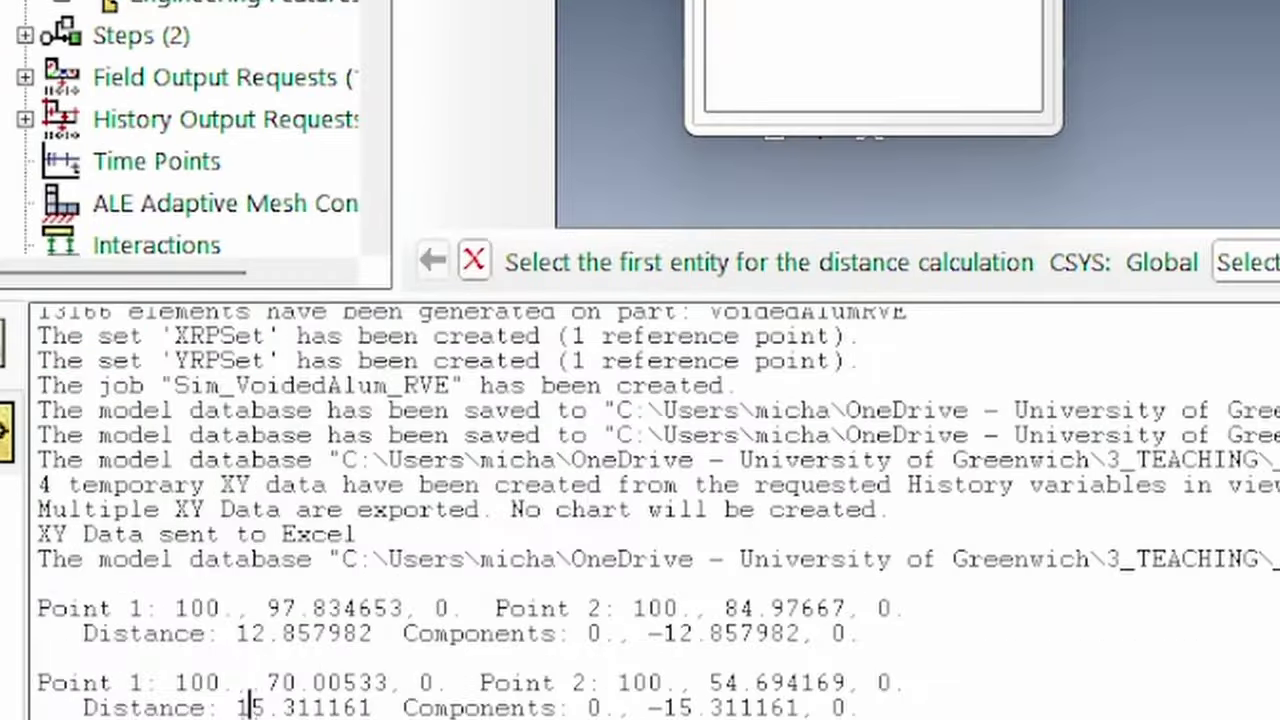
pyautogui.moveTo(236, 707); pyautogui.dragTo(373, 707)
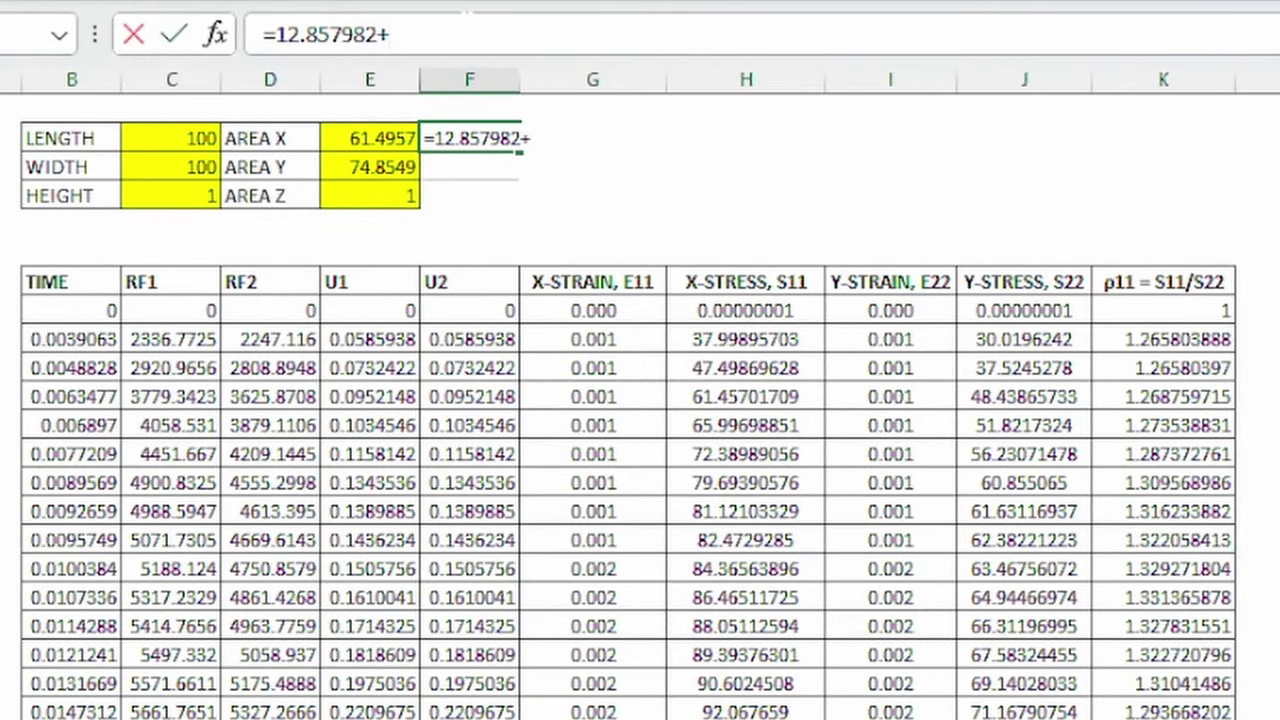
pyautogui.write('15.311161')
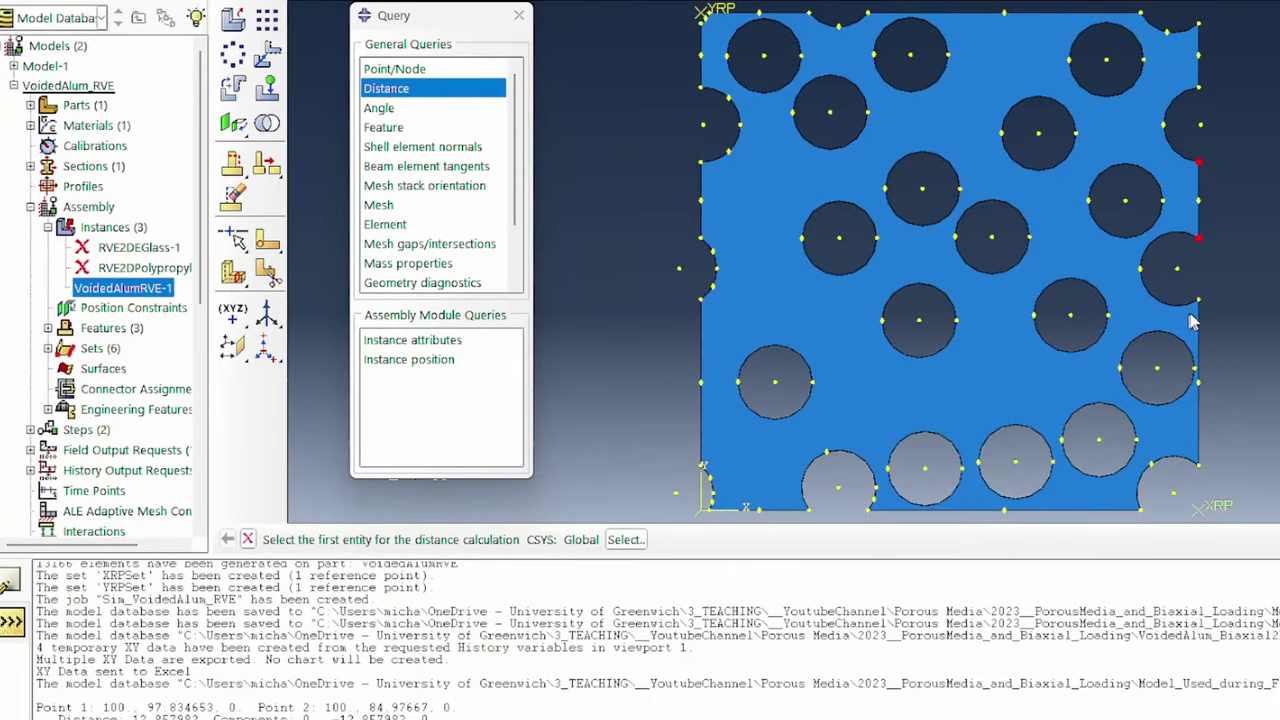
# - Measure the lowest solid segment on the x = 100 edge in Abaqus/CAE and complete Excel's F2 sum with 33.326484
pyautogui.click(1200, 300)
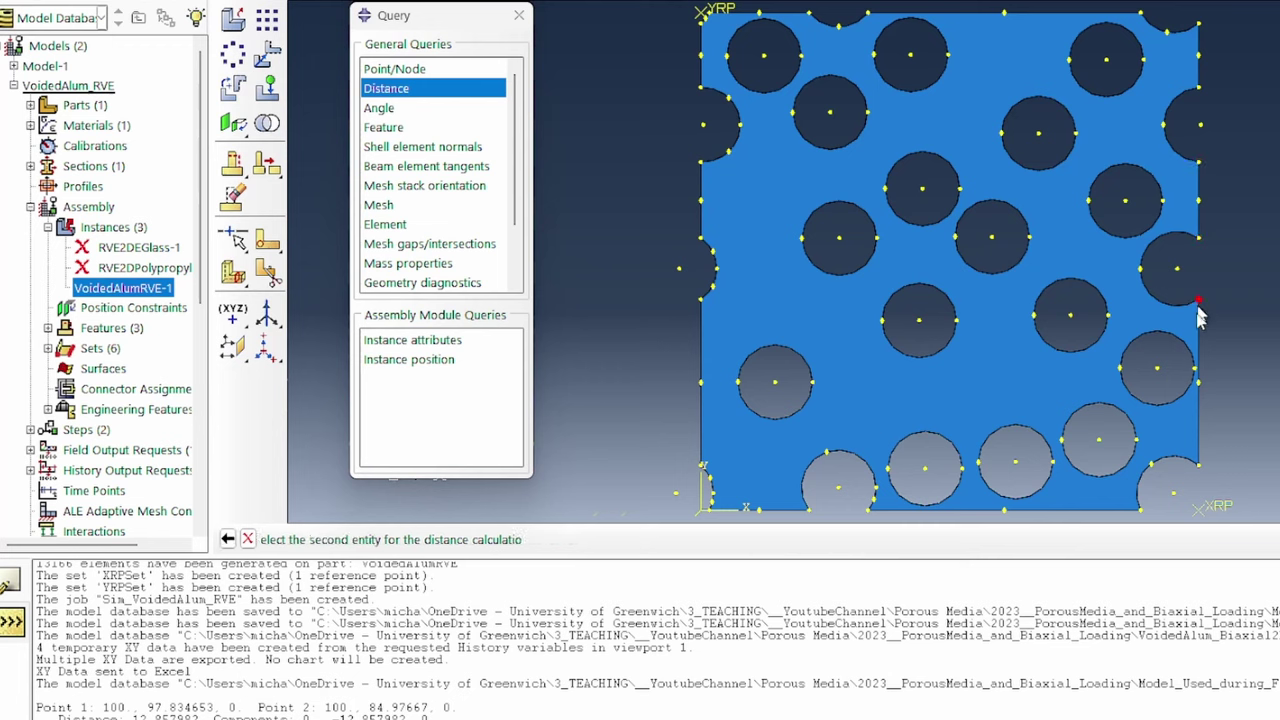
pyautogui.click(1202, 468)
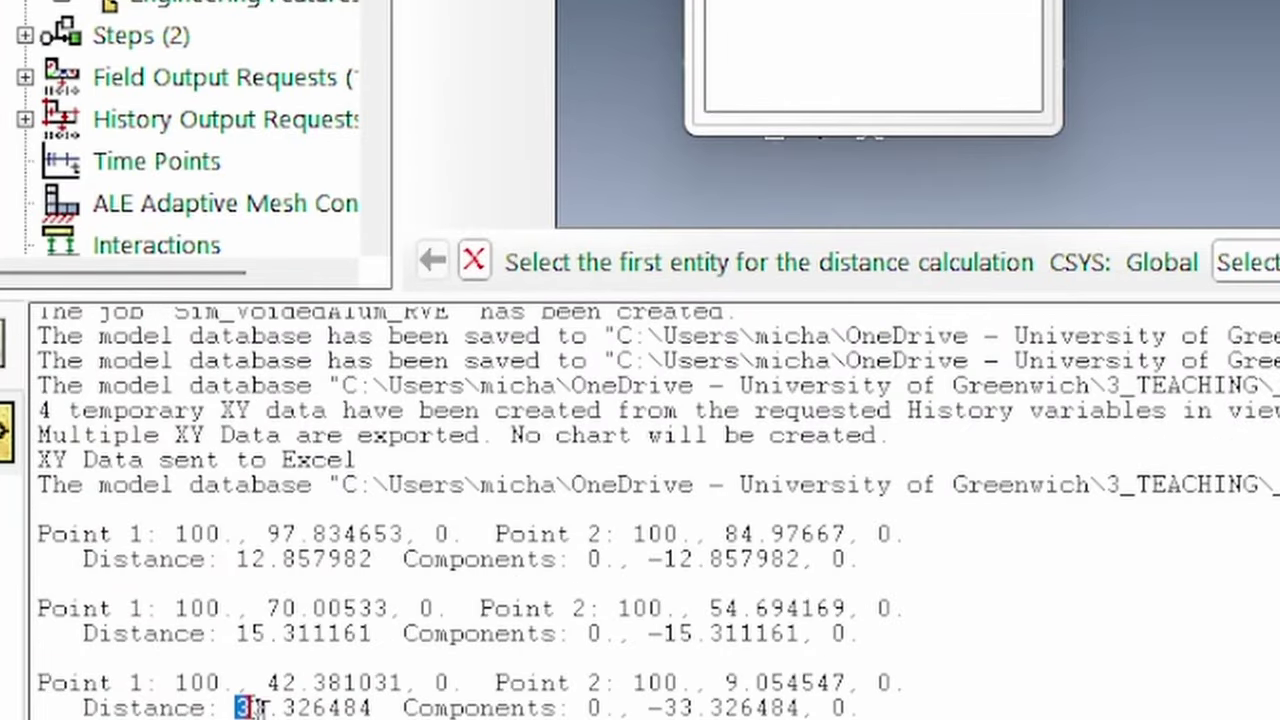
pyautogui.moveTo(252, 708); pyautogui.dragTo(373, 708)
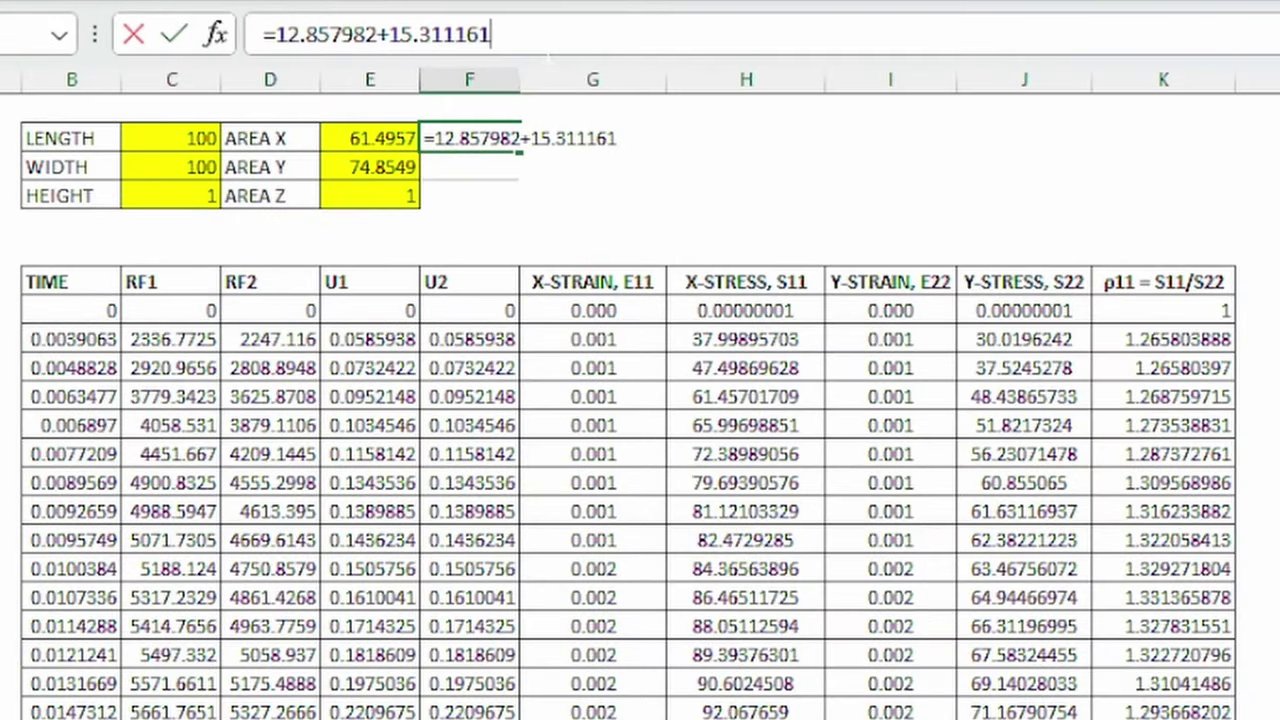
pyautogui.write('33.326484')
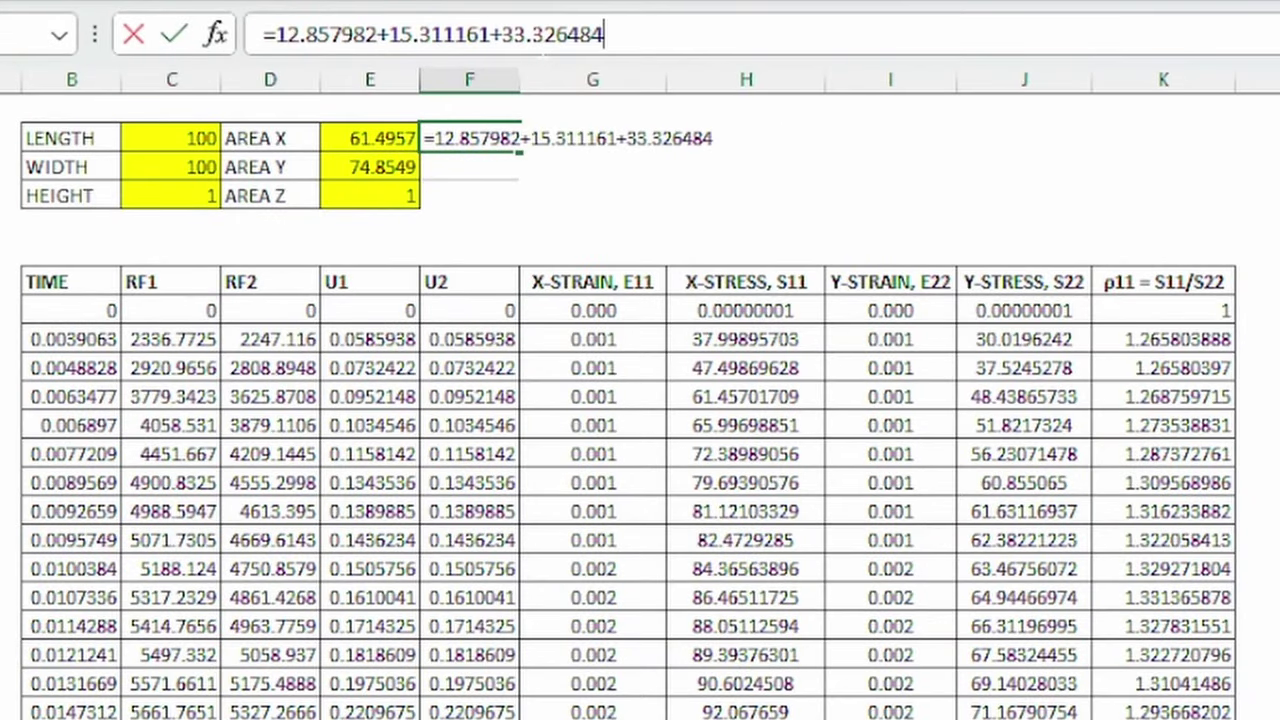
pyautogui.press('Return')
pyautogui.click(490, 138)
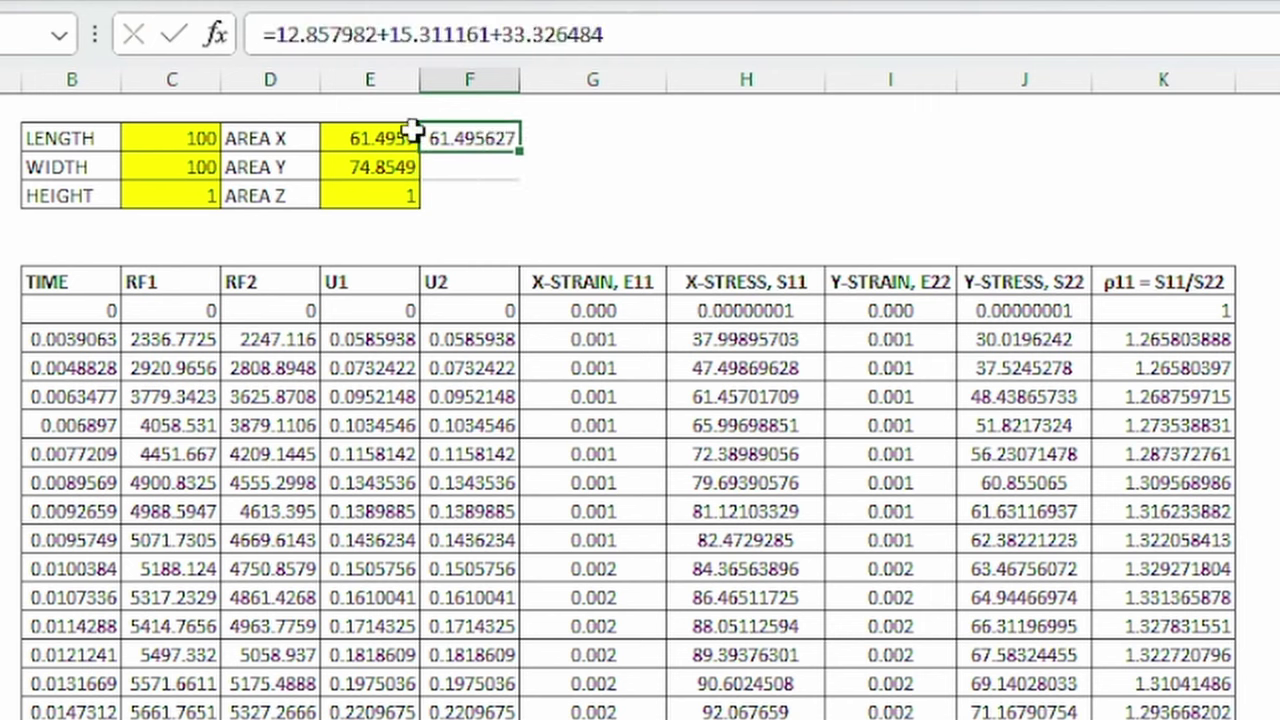
# - Enter =20.097551+54.757351 in F3 beside AREA Y and check both summed areas against the yellow area cells
pyautogui.click(445, 167)
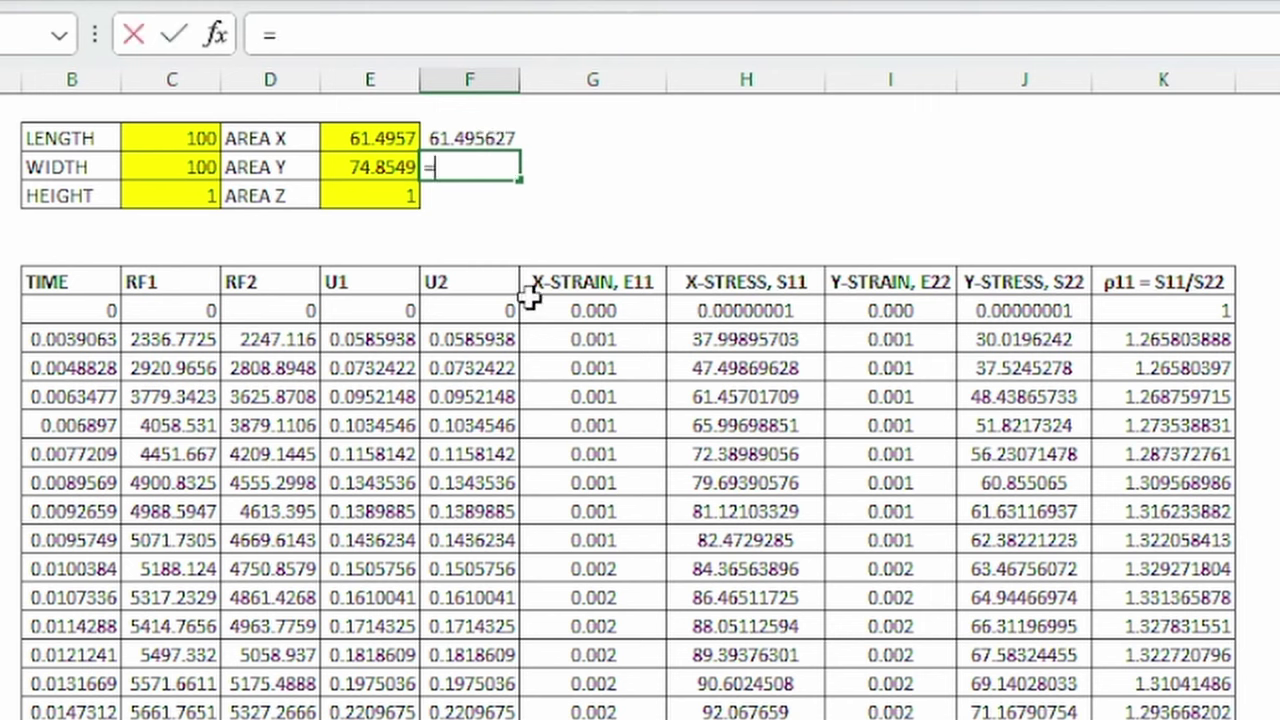
pyautogui.write('=')
pyautogui.write('20.097551+54.757351')
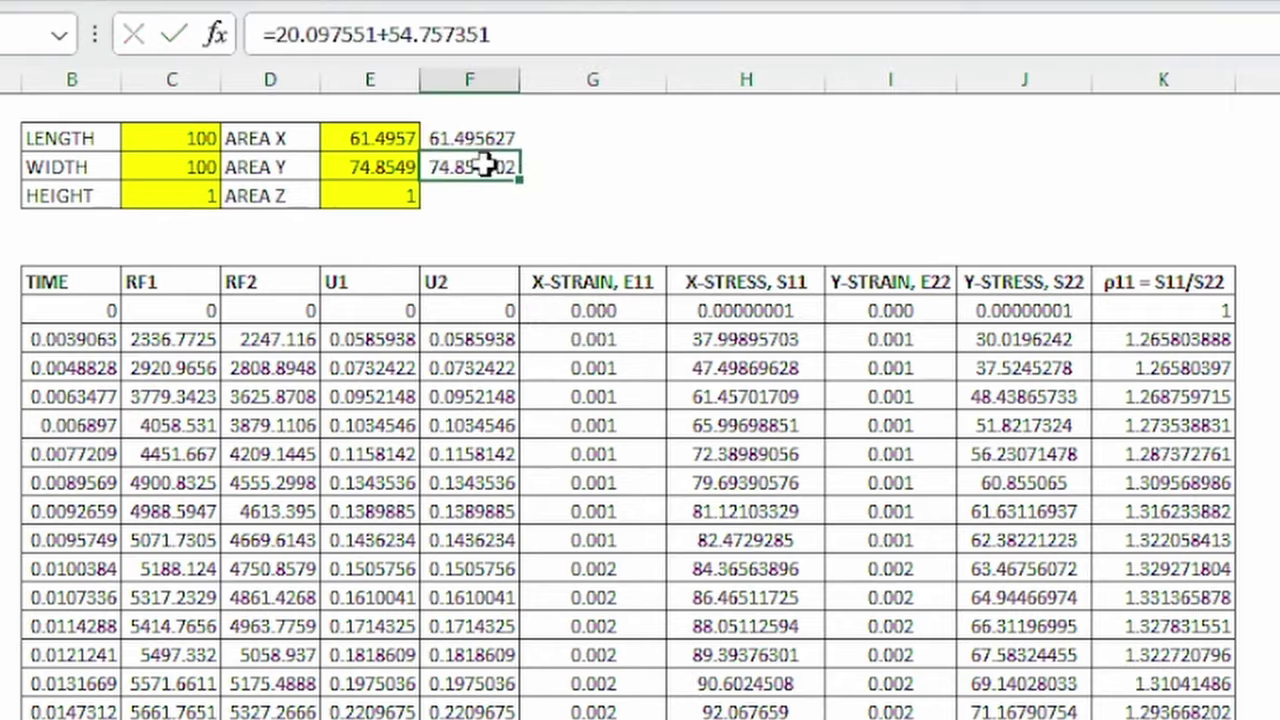
pyautogui.moveTo(491, 163); pyautogui.dragTo(471, 138)
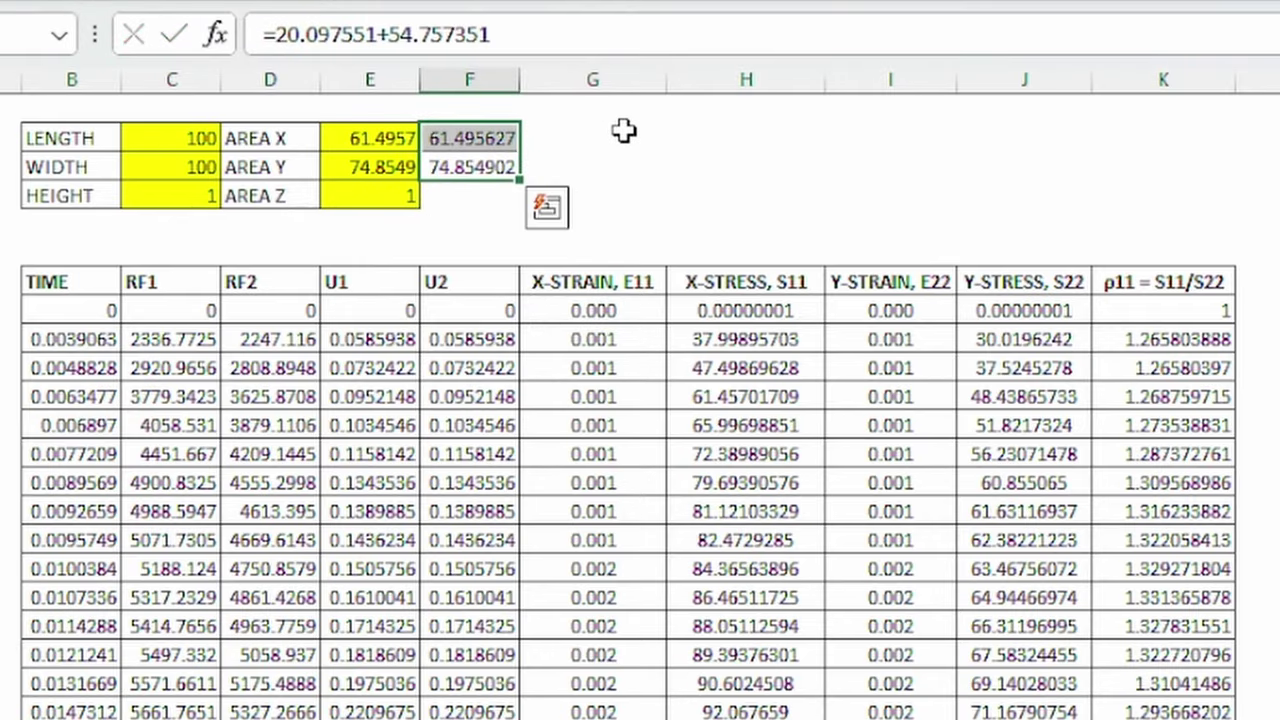
pyautogui.click(645, 166)
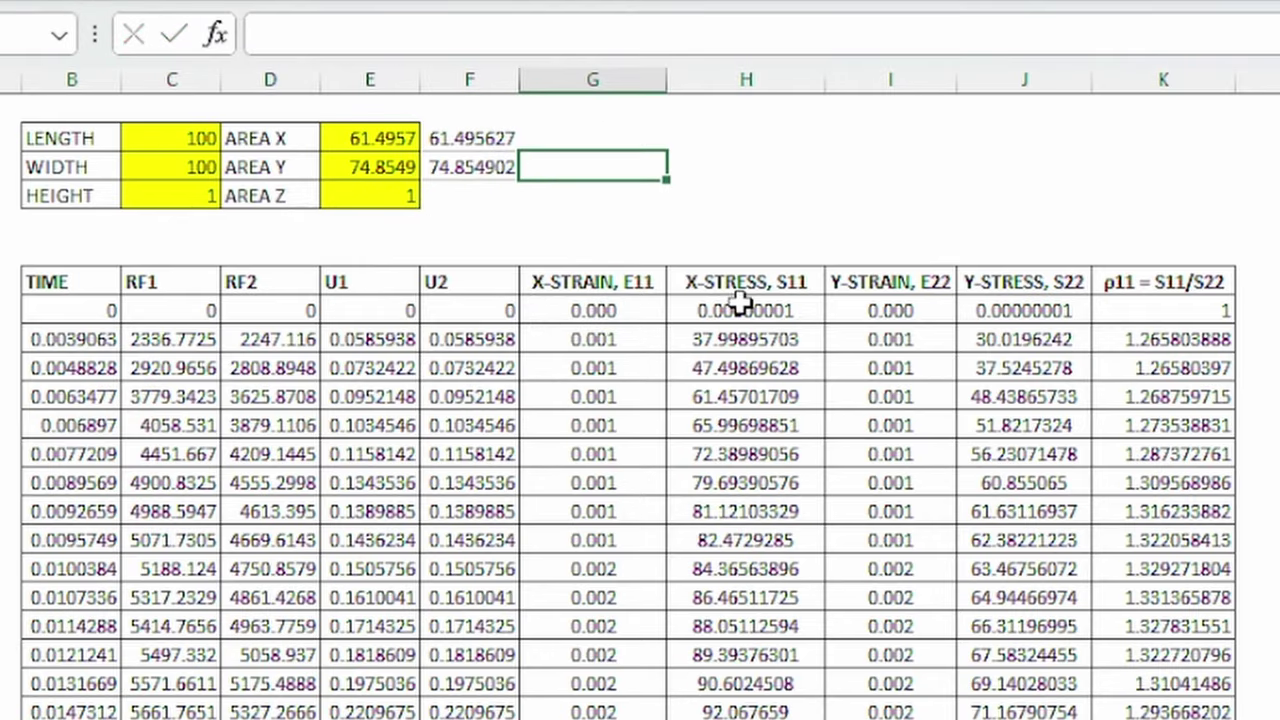